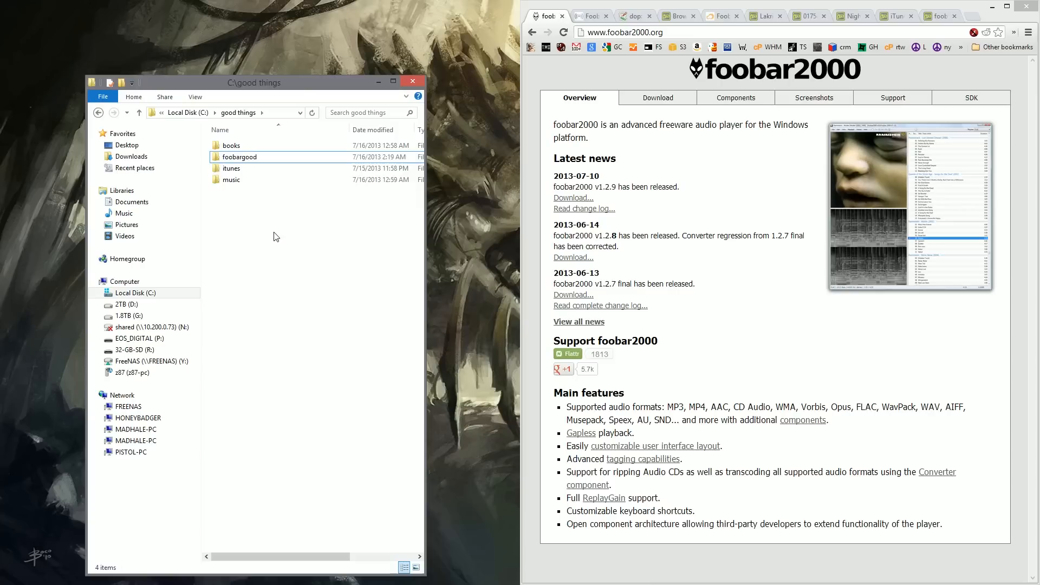
pyautogui.rightClick(274, 231)
pyautogui.click(228, 239)
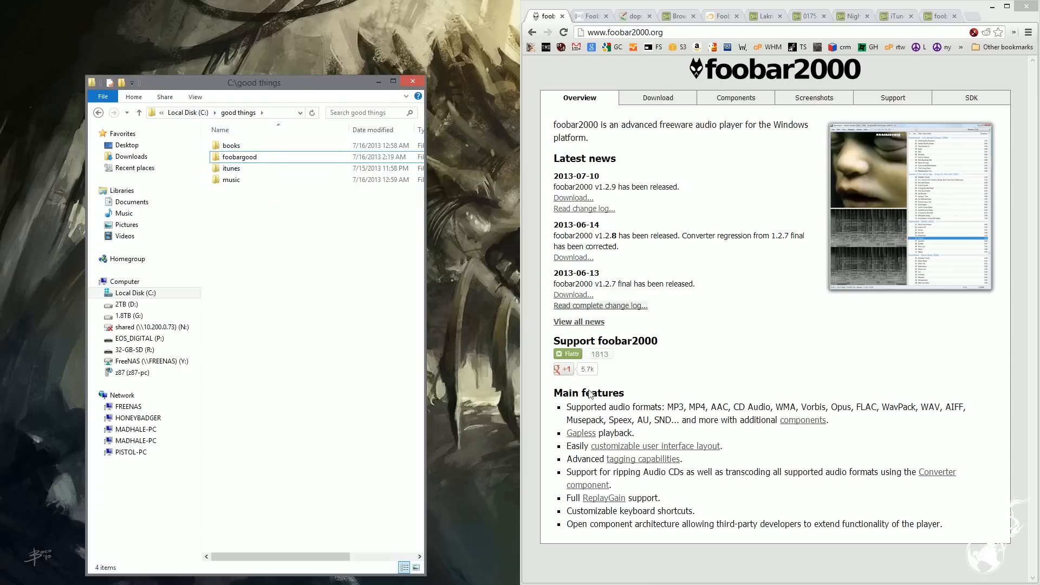
# Download the latest stable foobar2000 v1.2.9 installer from the website and launch it
pyautogui.click(657, 98)
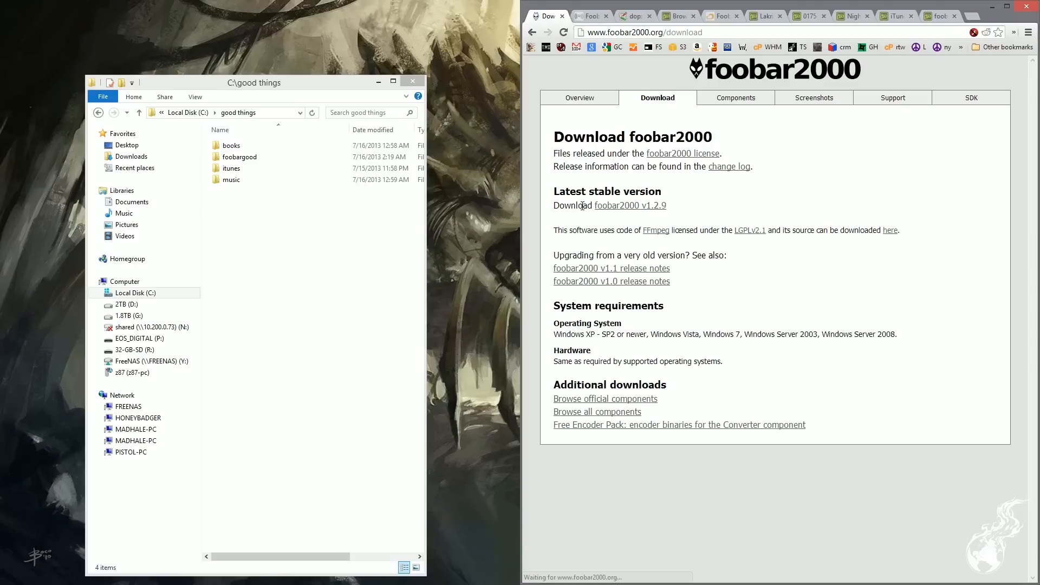
pyautogui.click(646, 206)
pyautogui.click(594, 568)
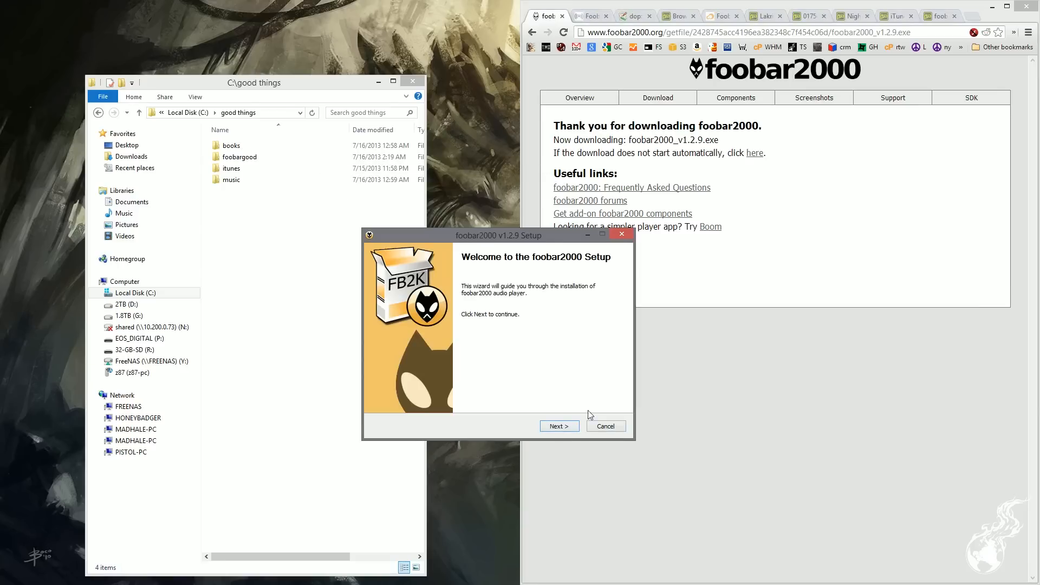
# Accept the foobar2000 license agreement and choose Portable installation as the install type
pyautogui.click(548, 428)
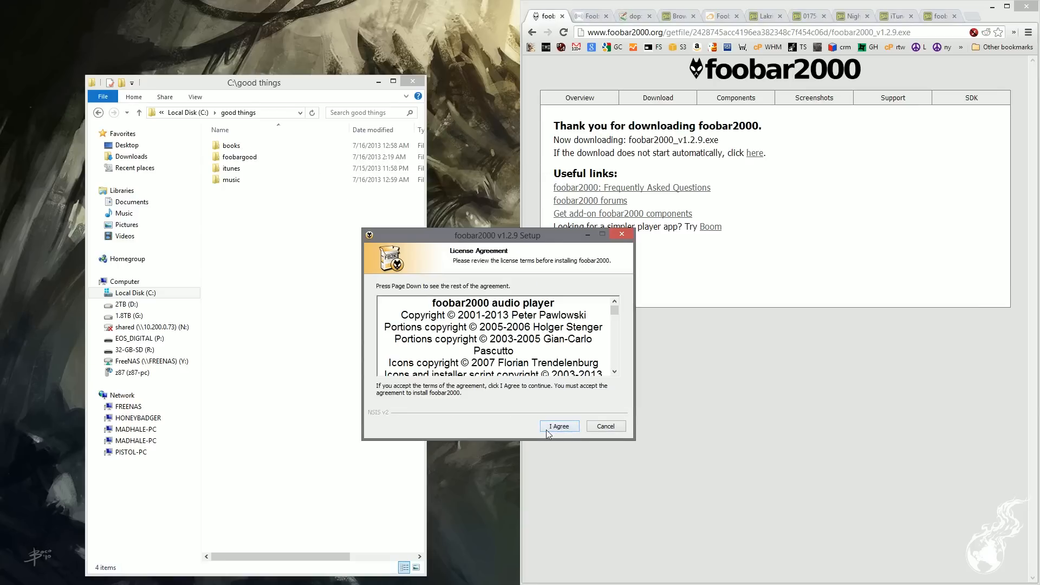
pyautogui.click(549, 428)
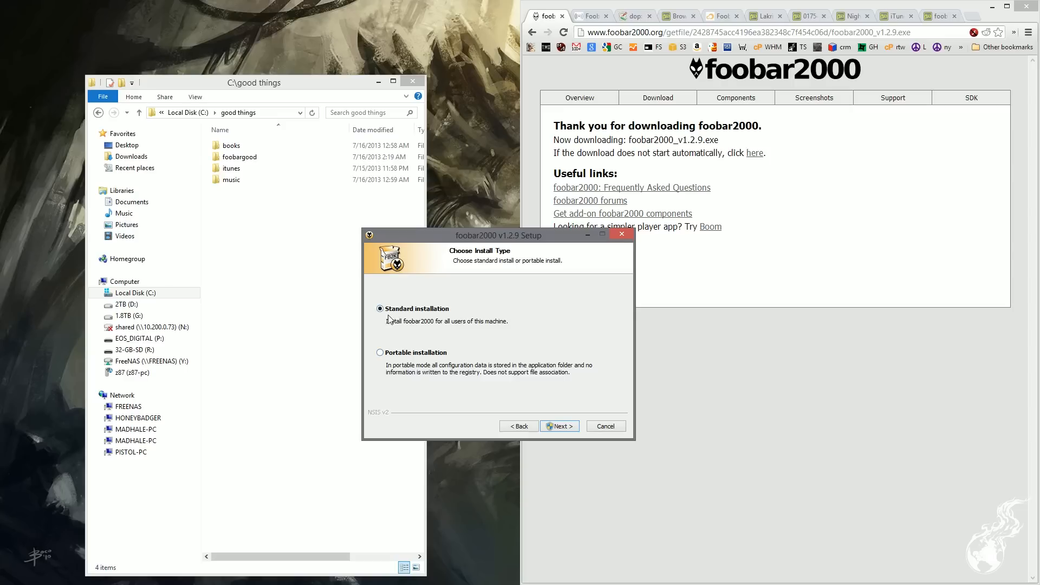
pyautogui.click(407, 358)
pyautogui.click(560, 427)
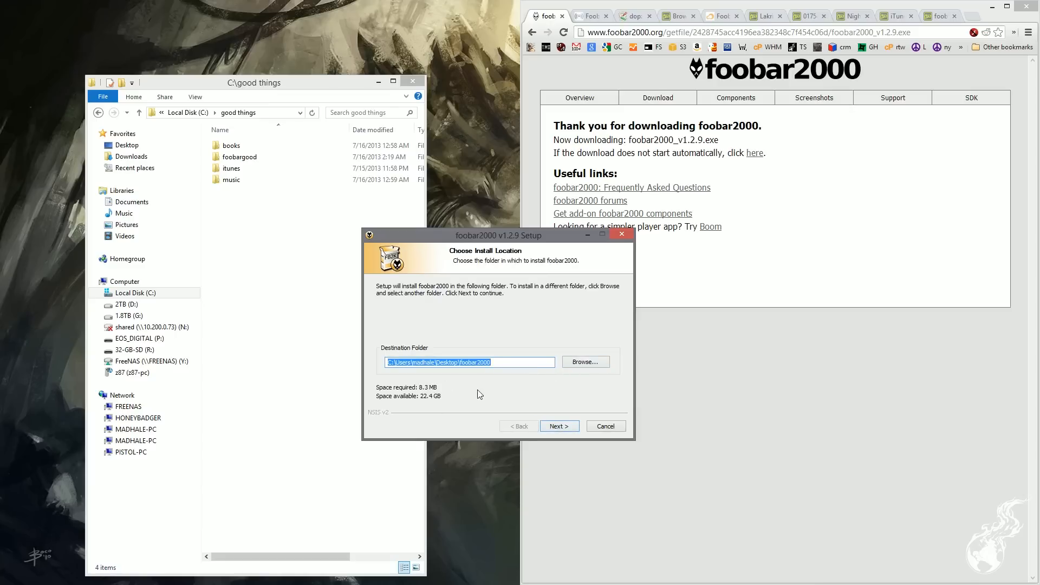
# Set the destination folder to C:\good things\foobar, copying the base path from the open folder window, and continue to the component selection
pyautogui.click(269, 112)
pyautogui.hotkey('ctrl', 'c')
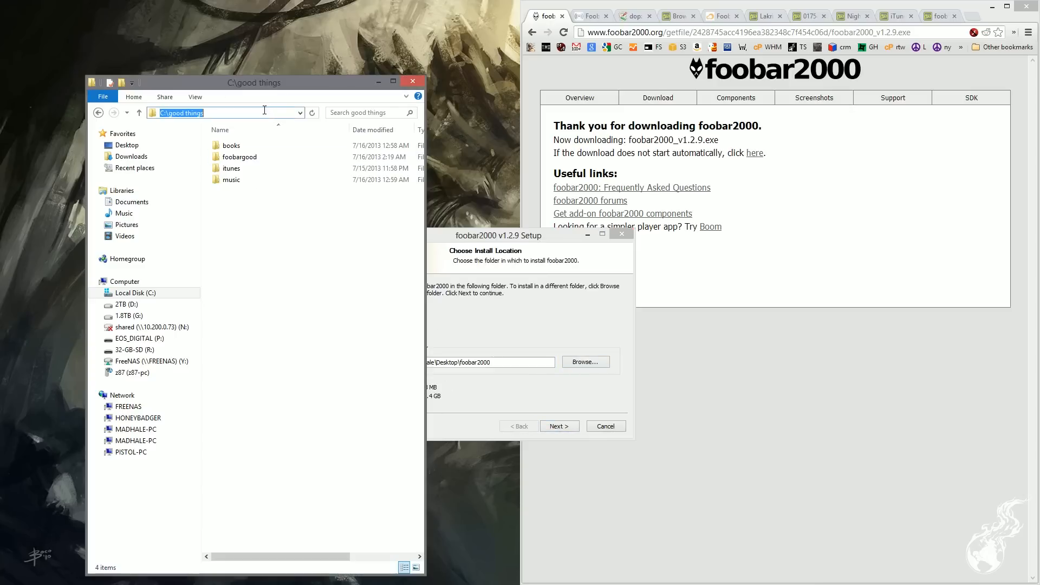
pyautogui.click(547, 349)
pyautogui.hotkey('ctrl', 'v')
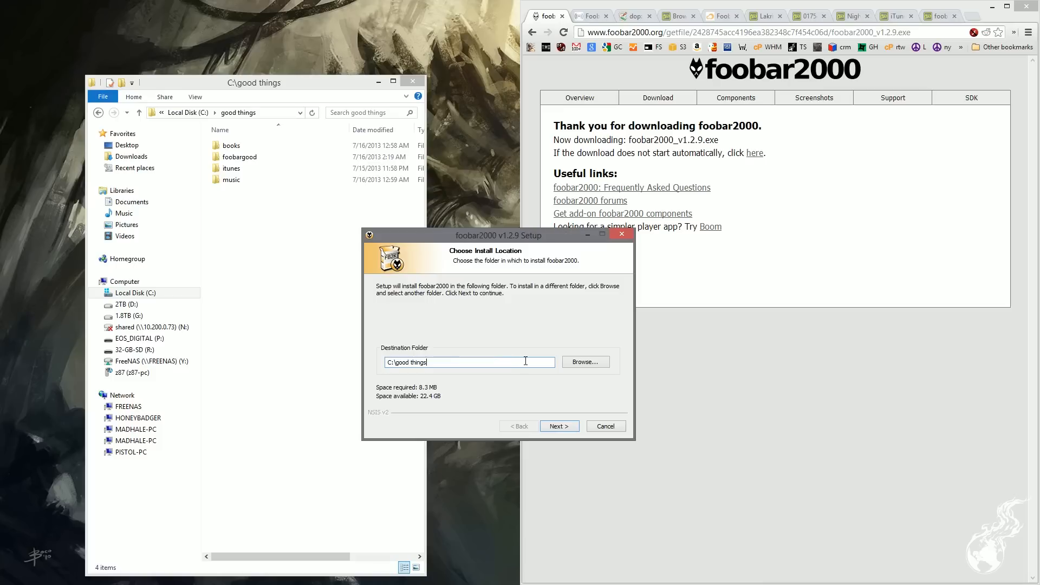
pyautogui.write('\\foobar')
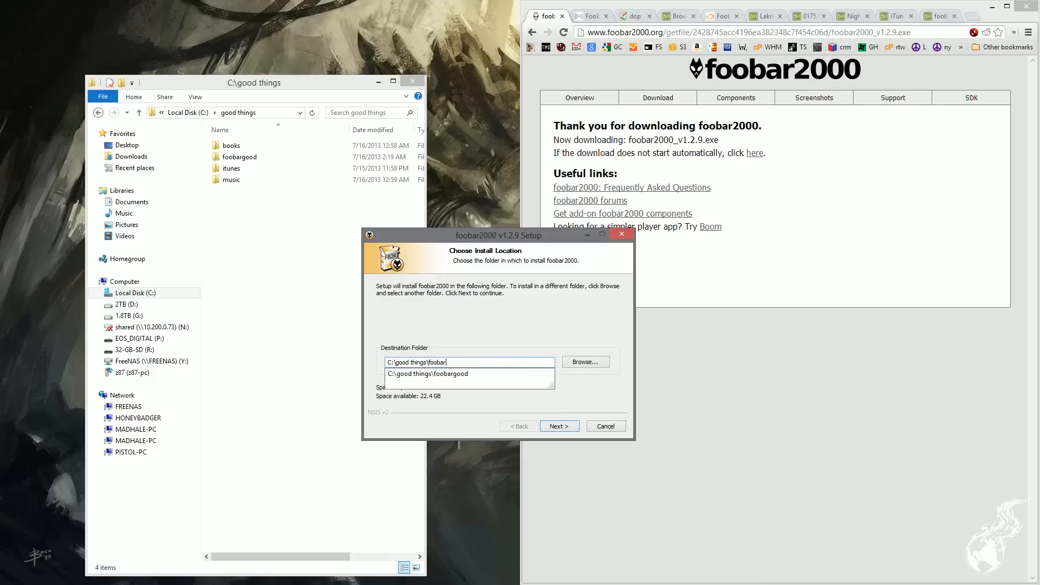
pyautogui.write('f')
pyautogui.press('BackSpace')
pyautogui.press('Return')
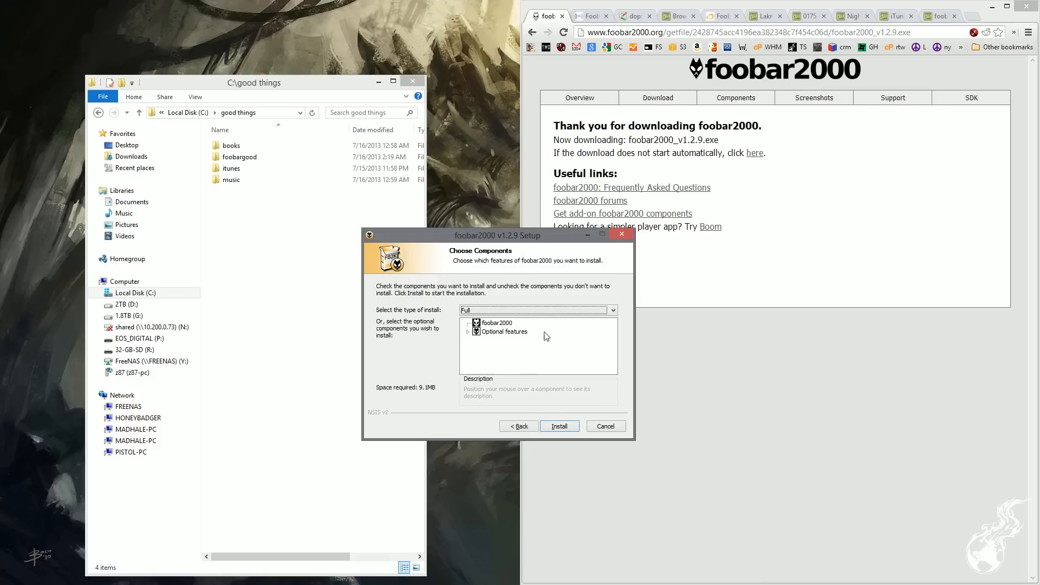
# Switch the install type to Normal and expand the optional features to see which ones it includes
pyautogui.click(580, 310)
pyautogui.click(547, 327)
pyautogui.click(467, 331)
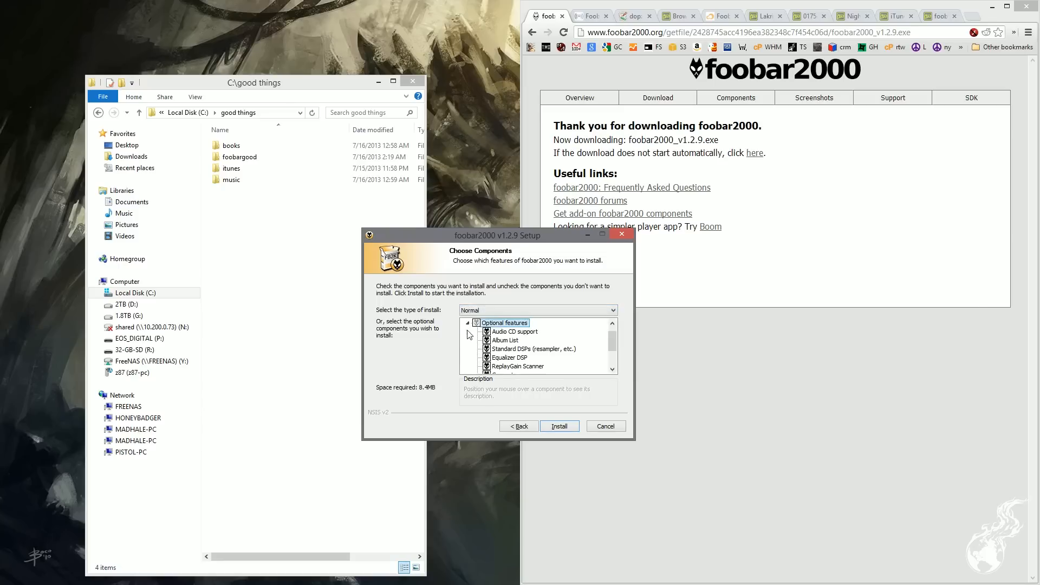
pyautogui.scroll(-2, 465, 358)
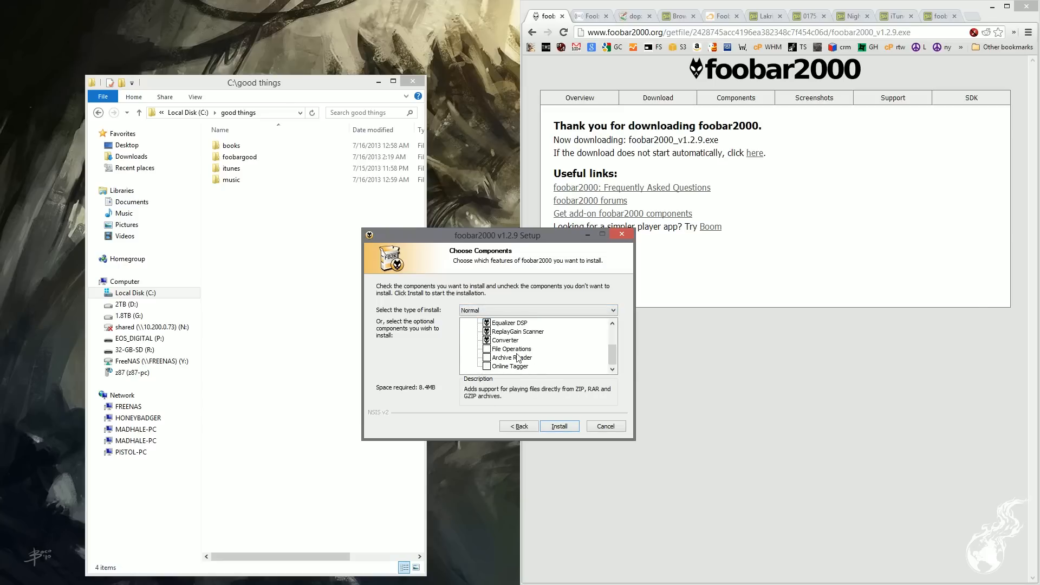
# Select the Full install type, install foobar2000 and finish the setup wizard
pyautogui.click(525, 310)
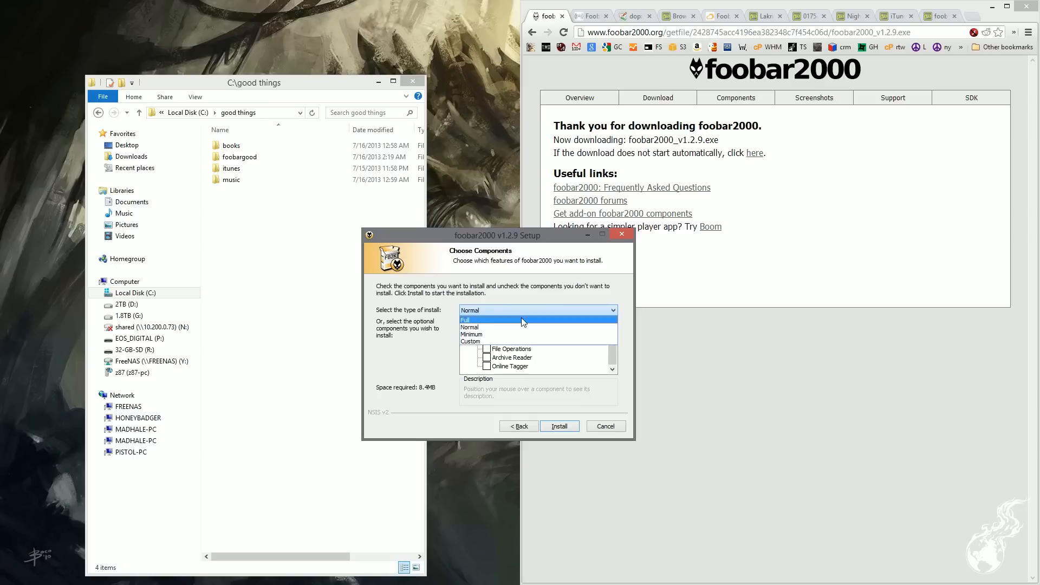
pyautogui.click(523, 320)
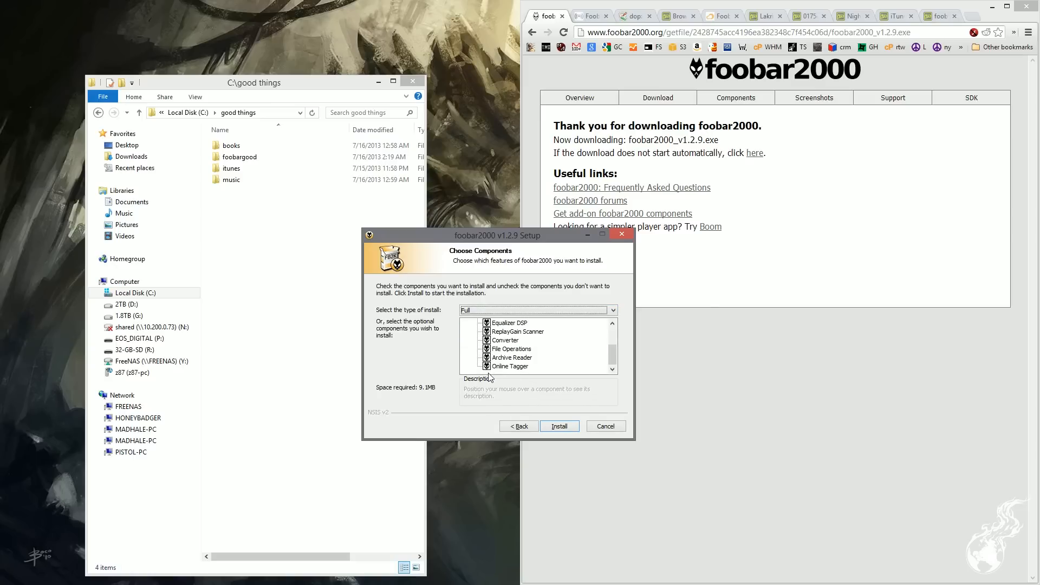
pyautogui.click(560, 426)
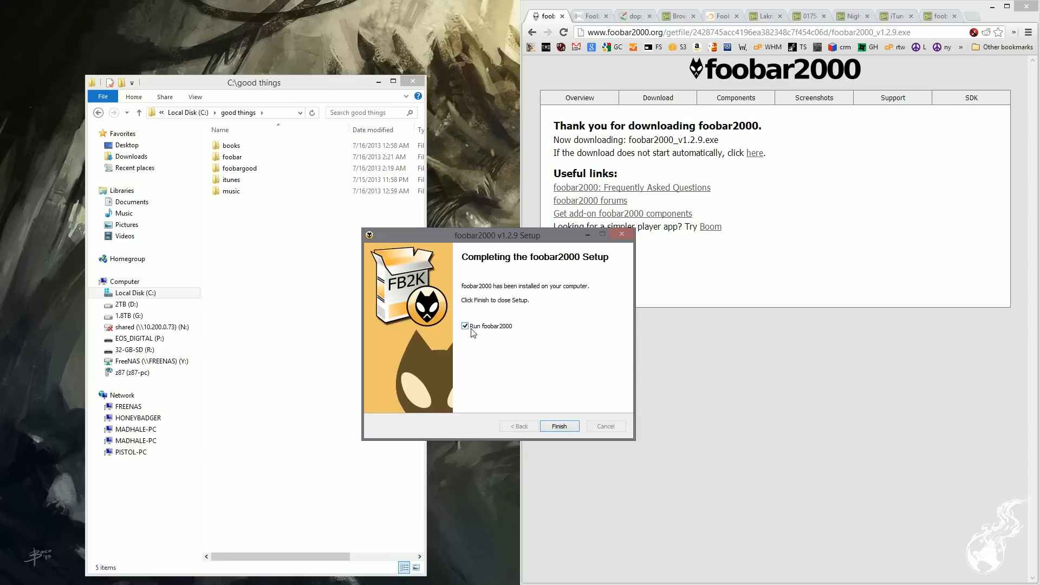
pyautogui.click(554, 424)
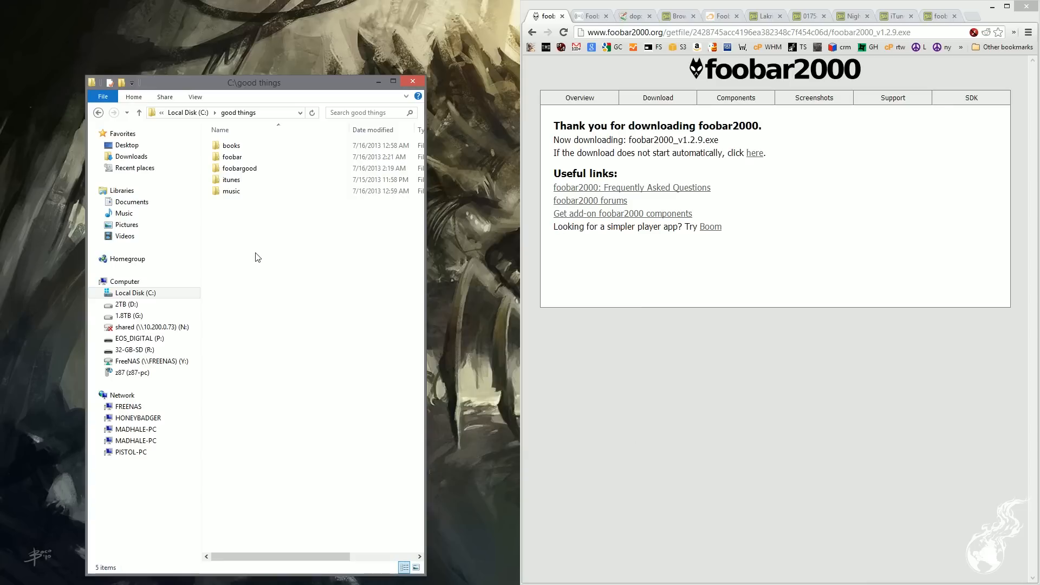
# Open the new foobar folder in C:\good things and view the contents of its components subfolder
pyautogui.doubleClick(238, 157)
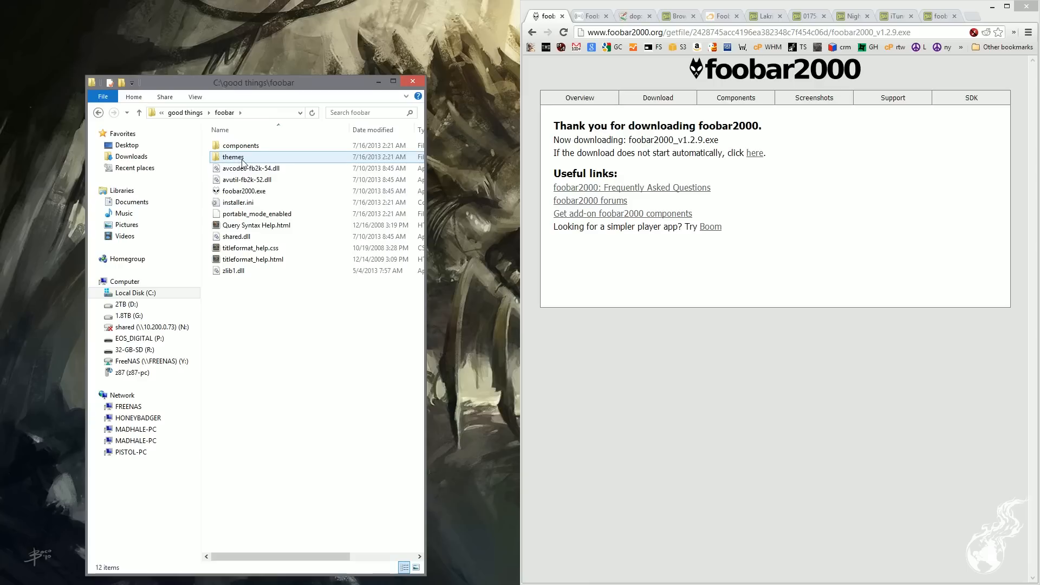
pyautogui.doubleClick(254, 147)
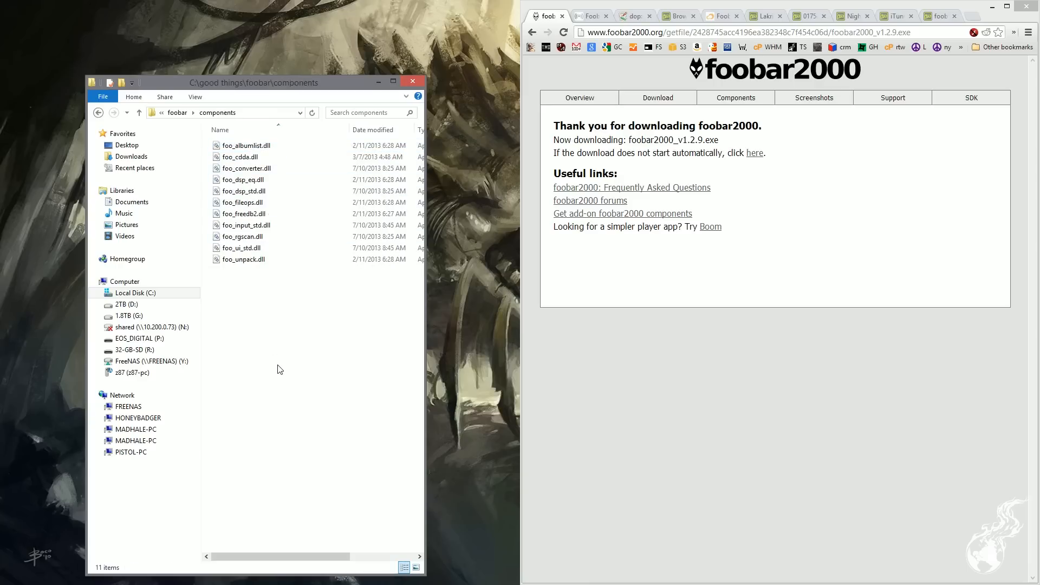
# Go to the website's Components page and open the iPod manager 0.6.9.7 component in a new background tab
pyautogui.click(742, 98)
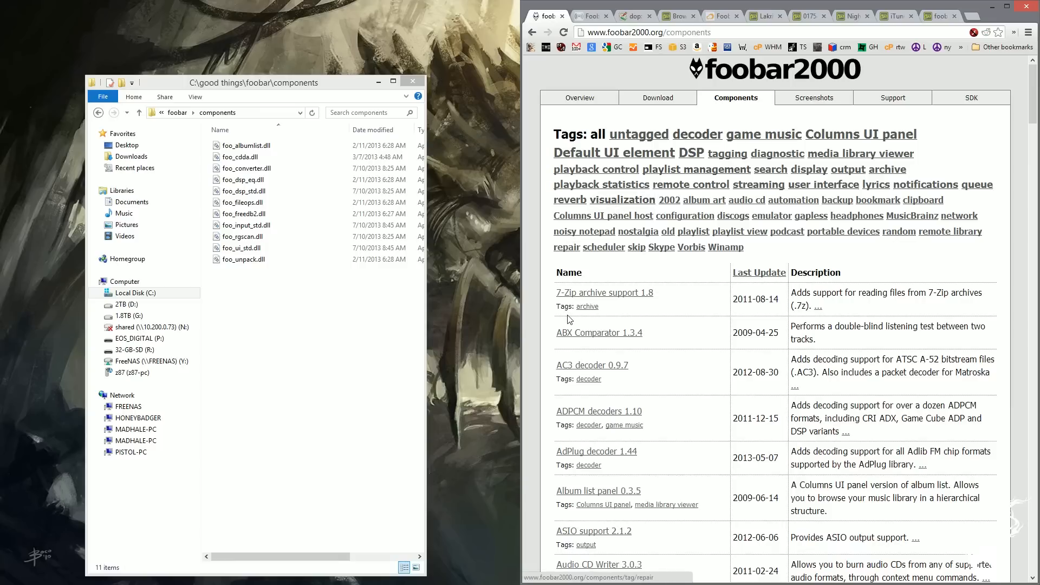
pyautogui.scroll(-3, 591, 369)
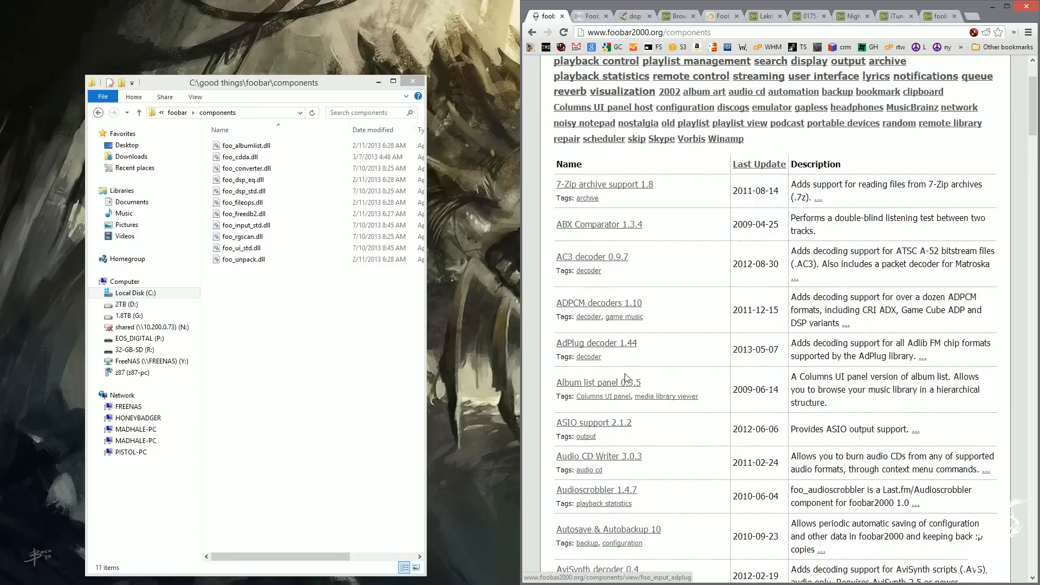
pyautogui.scroll(-2, 609, 395)
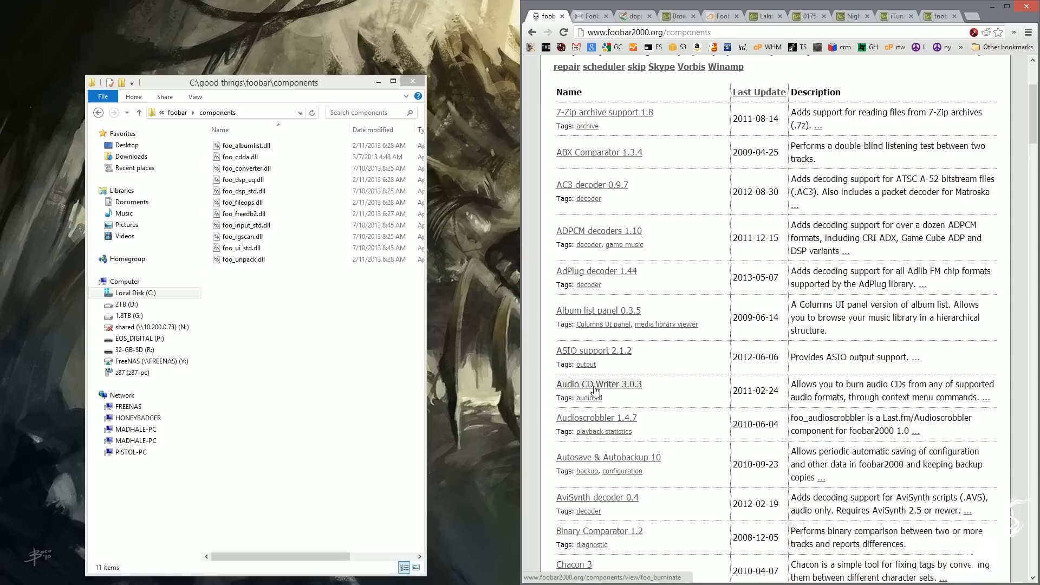
pyautogui.scroll(-1, 602, 388)
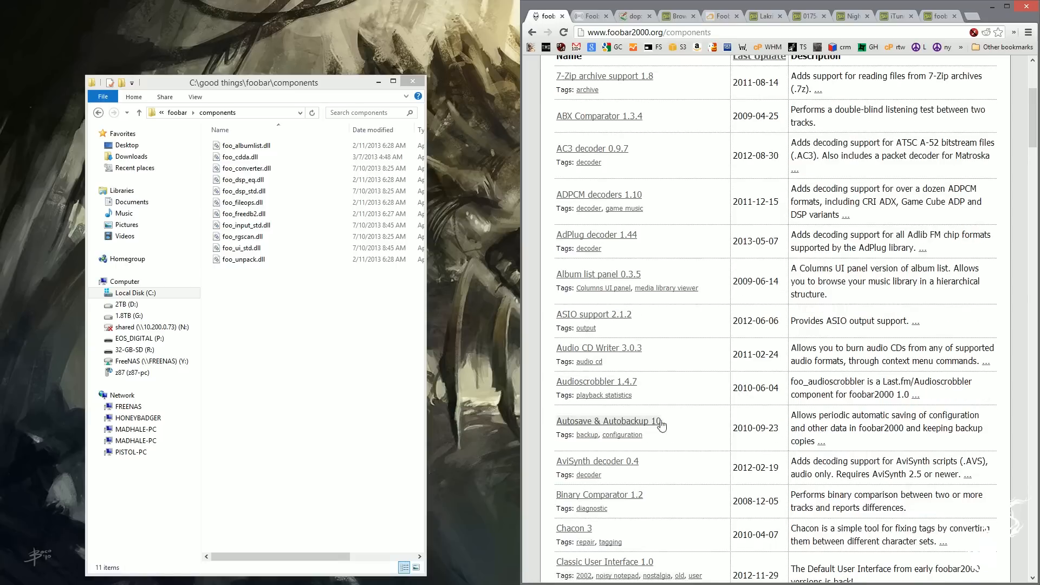
pyautogui.scroll(-9, 615, 387)
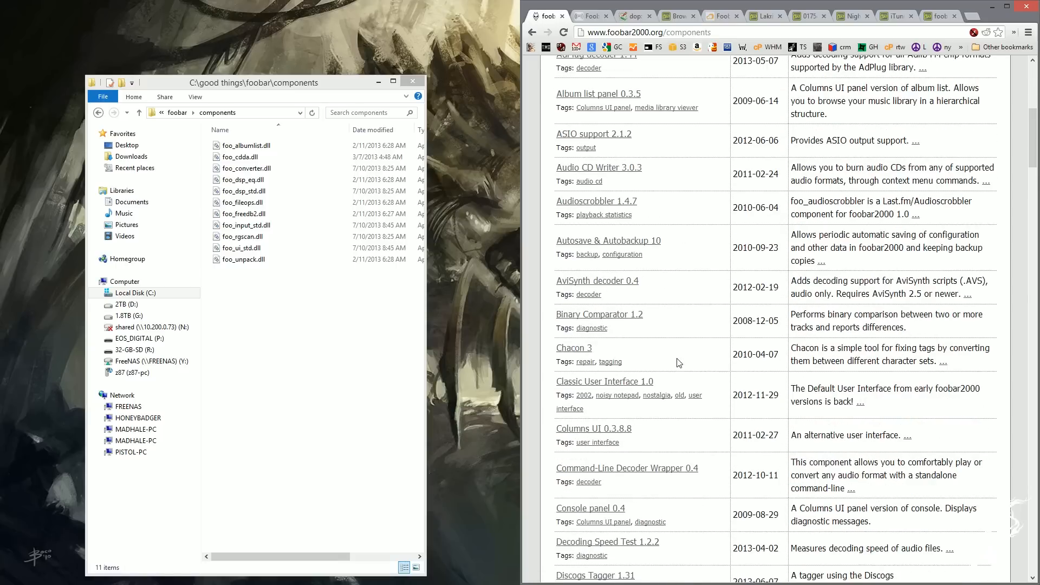
pyautogui.scroll(-11, 667, 344)
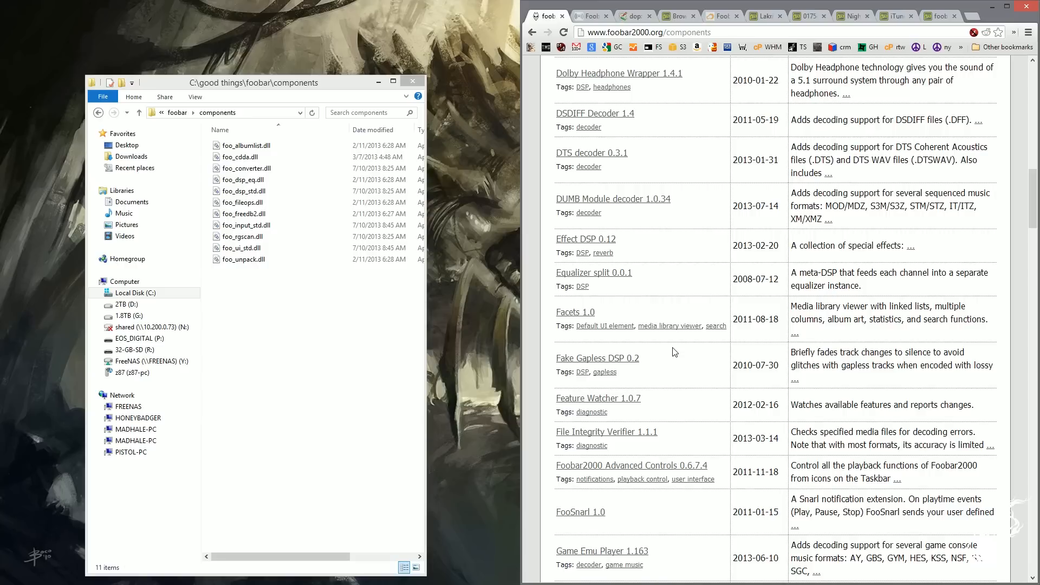
pyautogui.scroll(-1, 655, 434)
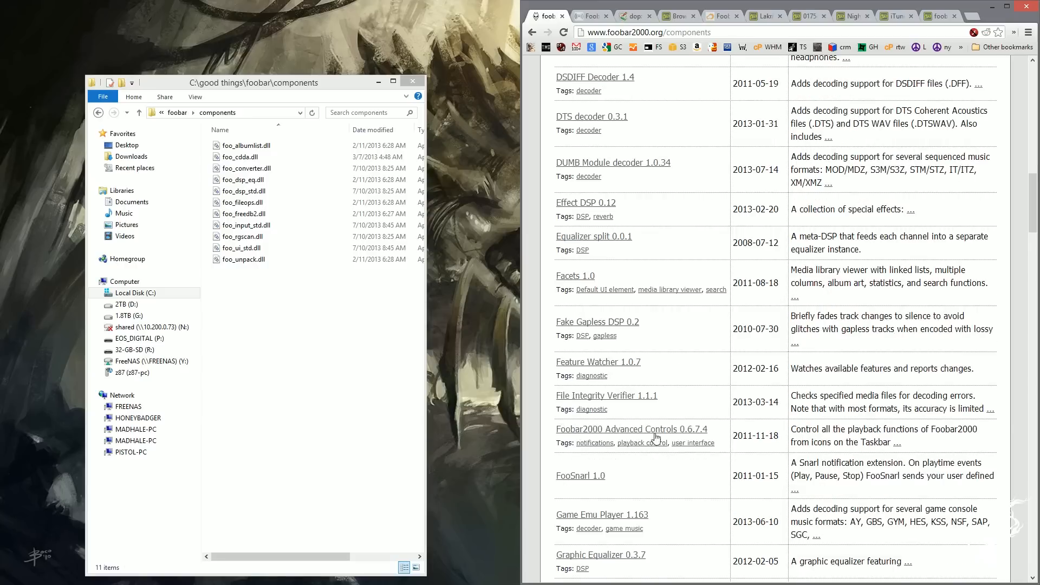
pyautogui.scroll(-2, 650, 467)
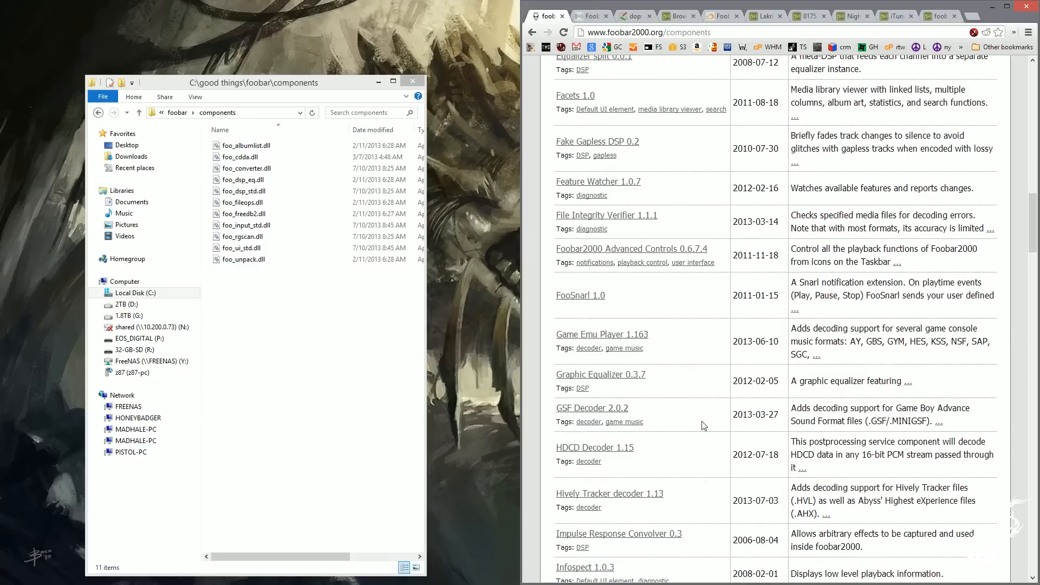
pyautogui.scroll(-2, 703, 425)
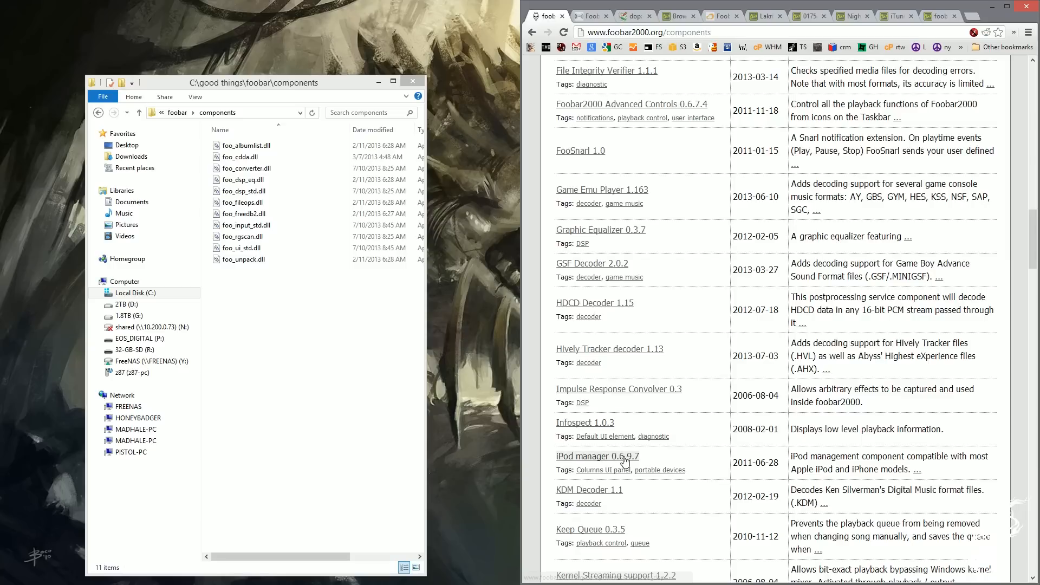
pyautogui.middleClick(625, 459)
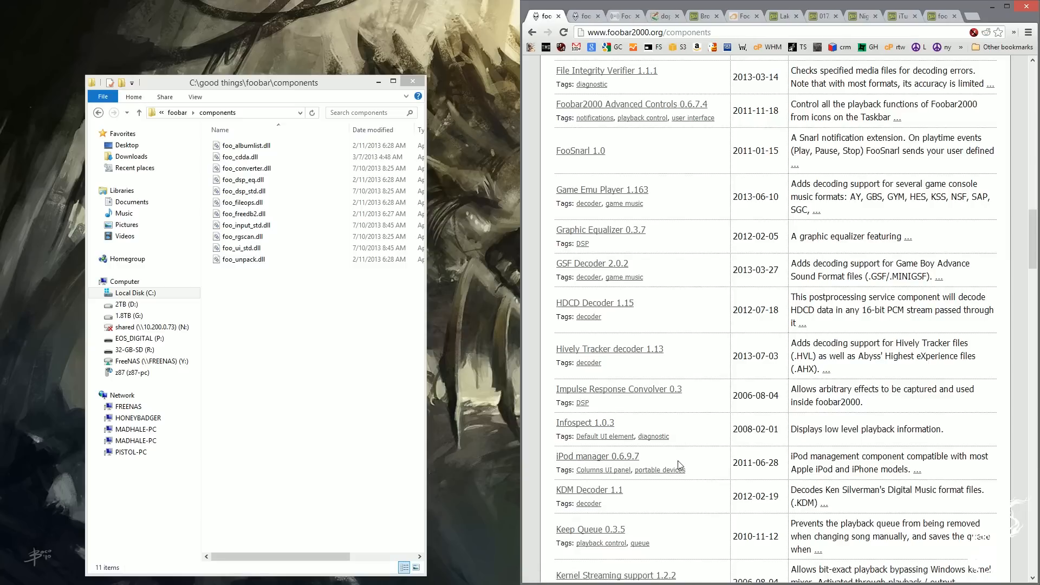
# Find Facets 1.0 in the components list and open it in a new background tab
pyautogui.scroll(-2, 680, 465)
pyautogui.scroll(5, 680, 465)
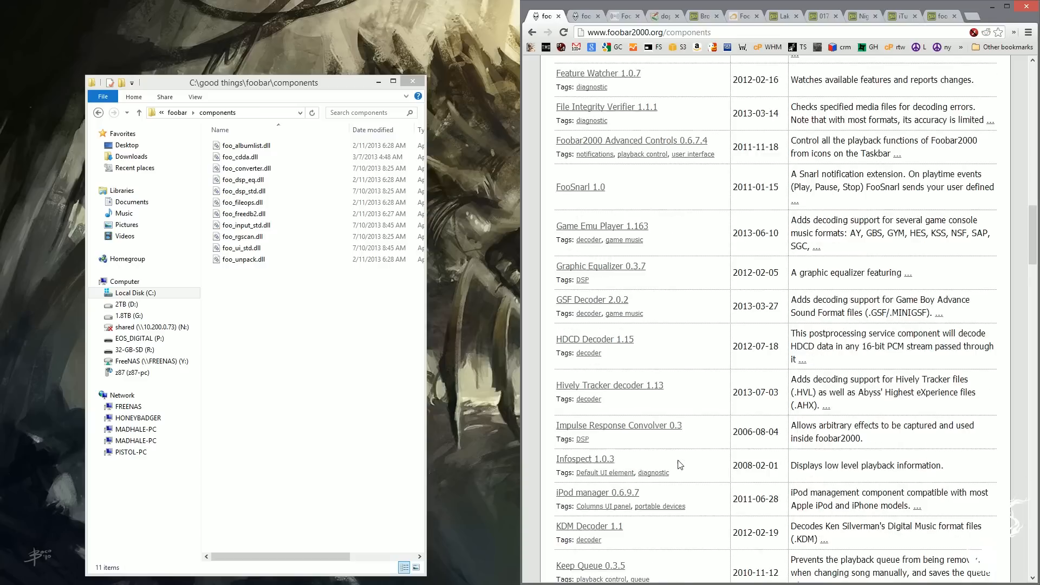
pyautogui.scroll(1, 668, 459)
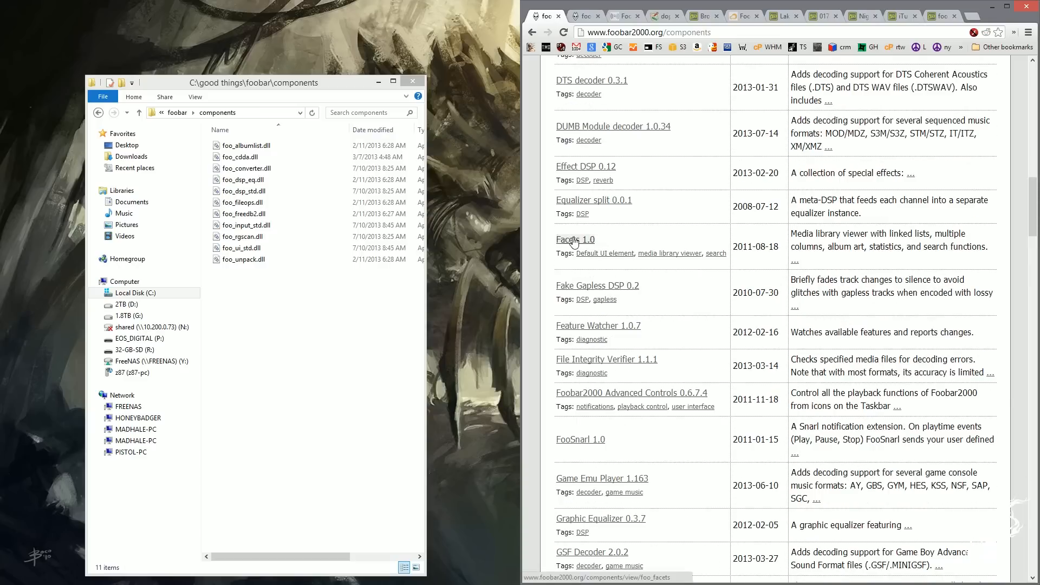
pyautogui.middleClick(574, 241)
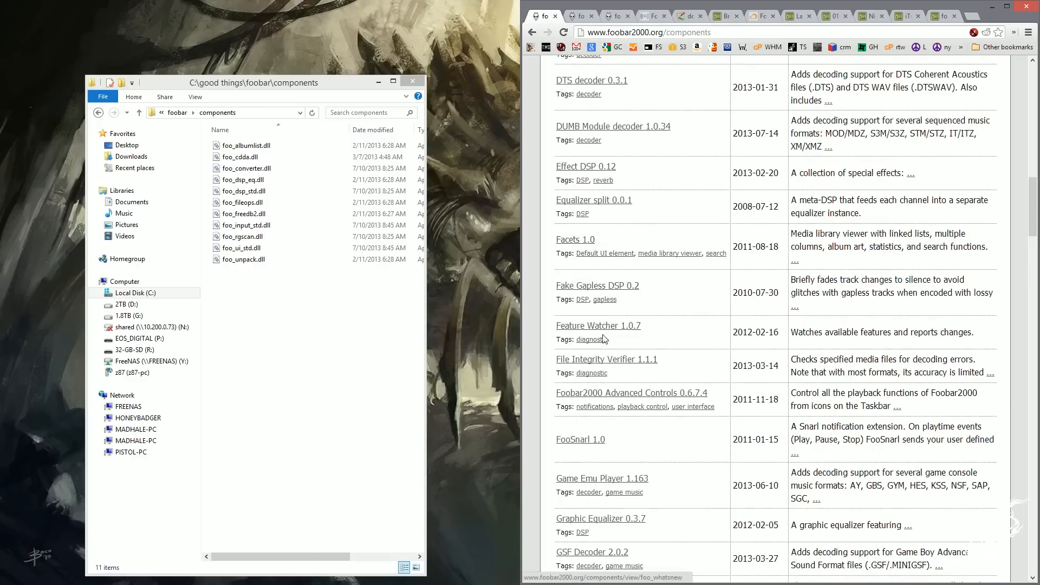
# Find Lyric Show Panel 3 0.3.5.2 in the components list, open its page and download it
pyautogui.scroll(-2, 680, 302)
pyautogui.scroll(-10, 680, 302)
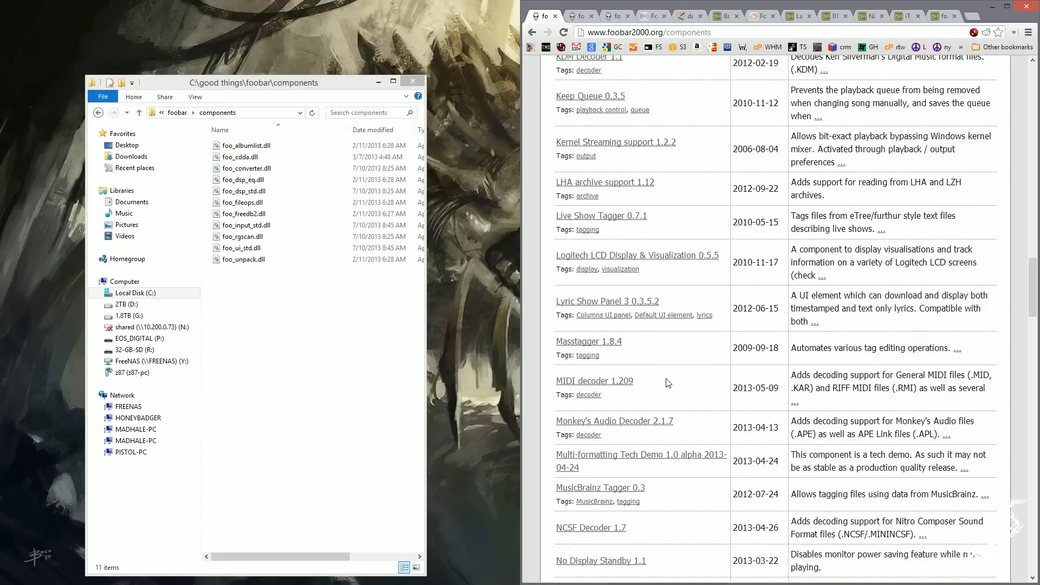
pyautogui.scroll(-5, 668, 383)
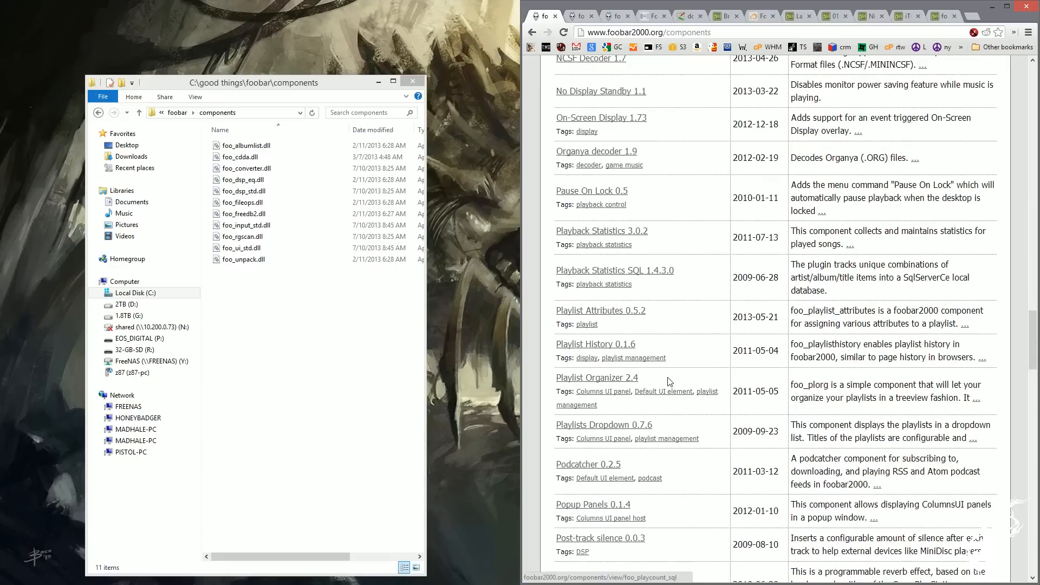
pyautogui.scroll(-7, 670, 382)
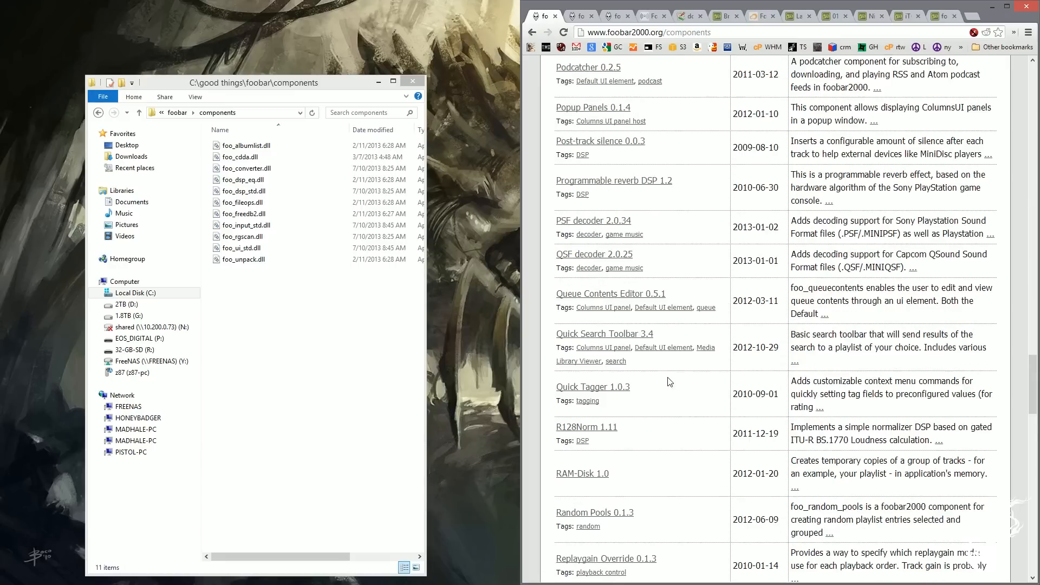
pyautogui.scroll(-3, 670, 381)
pyautogui.scroll(9, 669, 368)
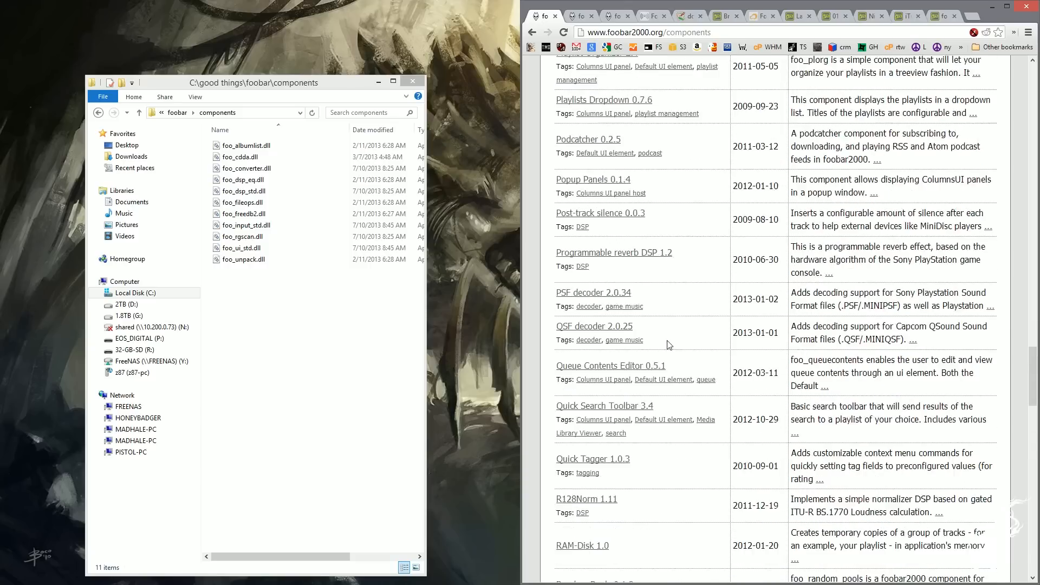
pyautogui.scroll(10, 668, 345)
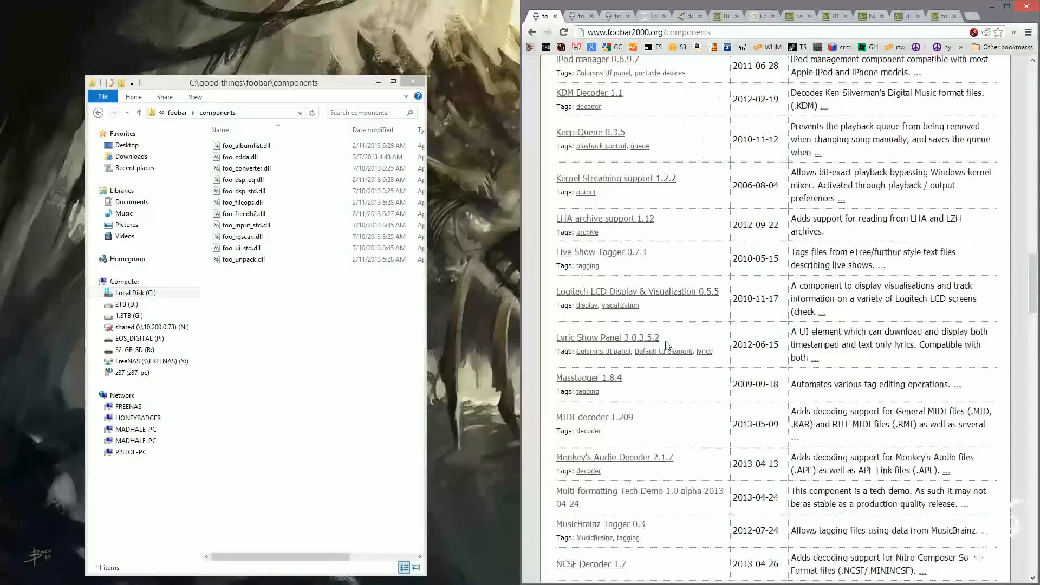
pyautogui.click(610, 340)
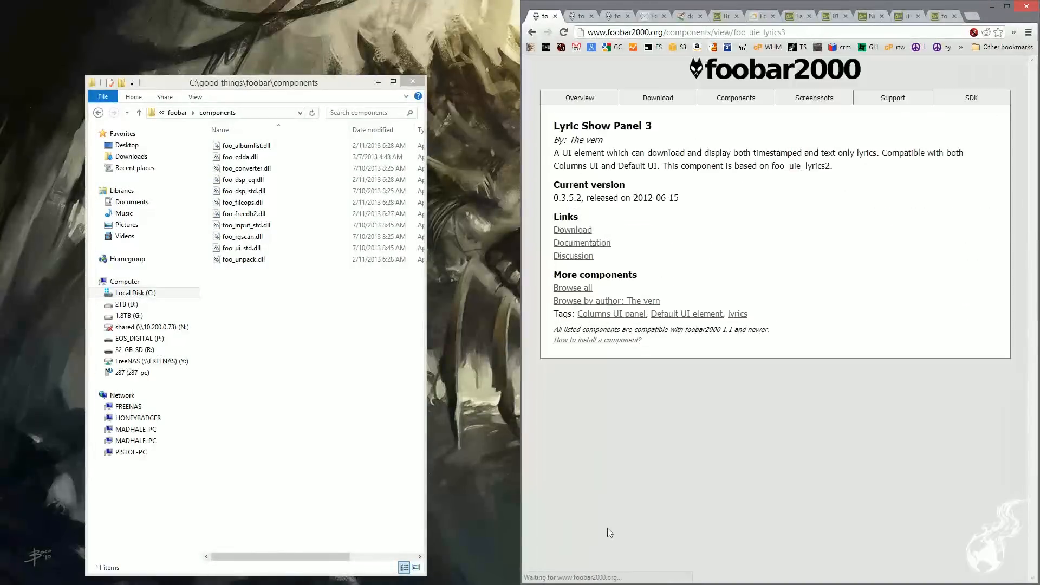
pyautogui.click(574, 232)
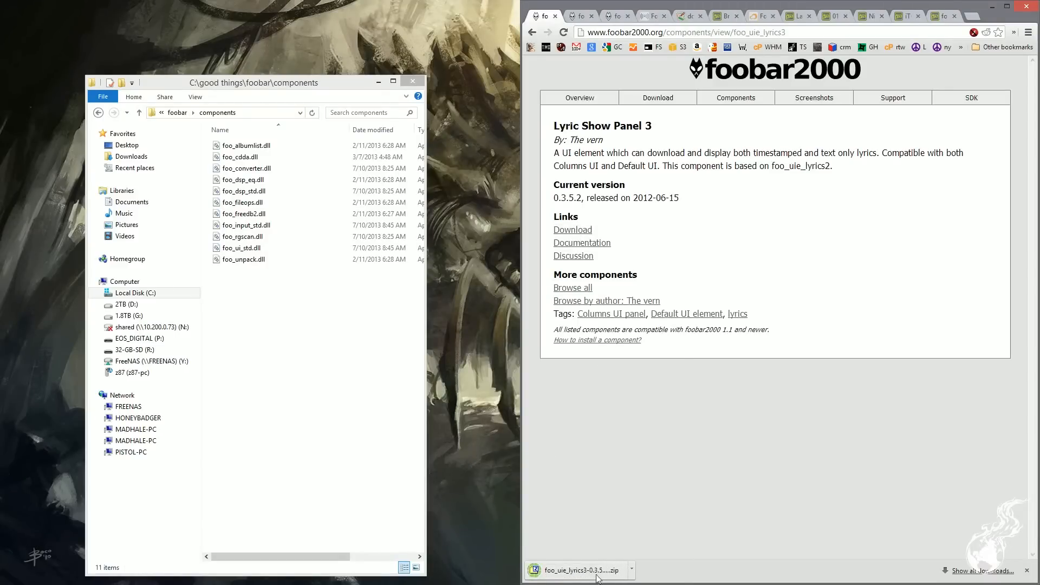
# Extract foo_uie_lyrics3.dll from the downloaded archive into foobar's components folder and close the archive
pyautogui.click(577, 571)
pyautogui.moveTo(435, 158); pyautogui.dragTo(284, 326)
pyautogui.click(790, 84)
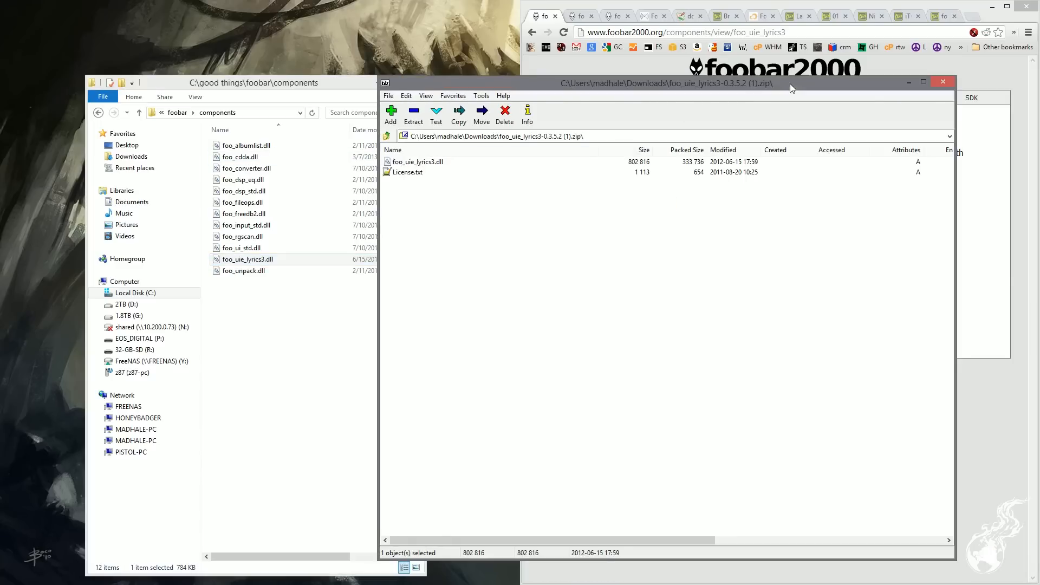
pyautogui.click(944, 81)
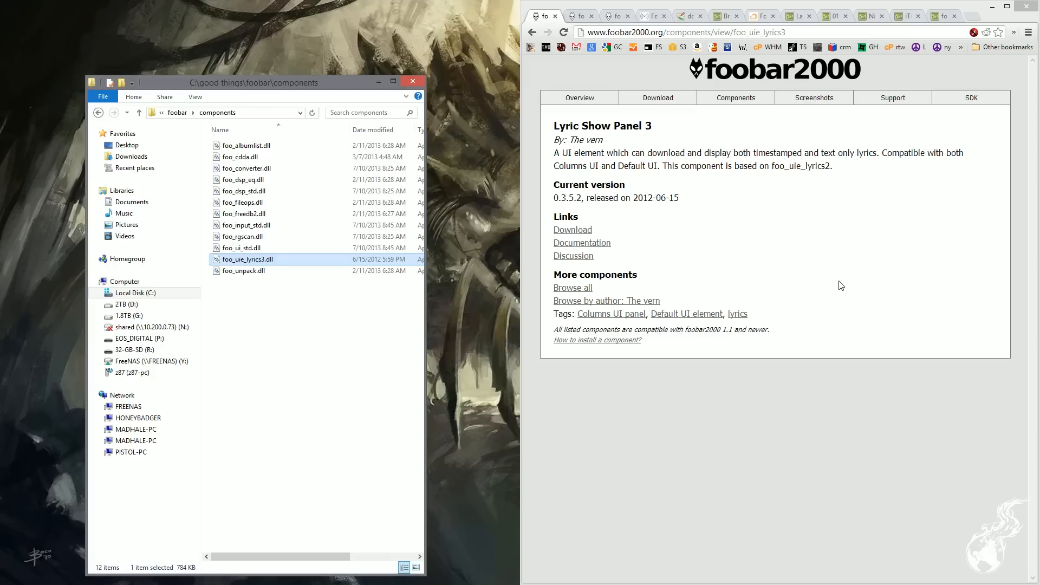
# Return the current tab to the site's Download page, then download iPod manager 0.6.9.6 through its already opened component page
pyautogui.click(667, 100)
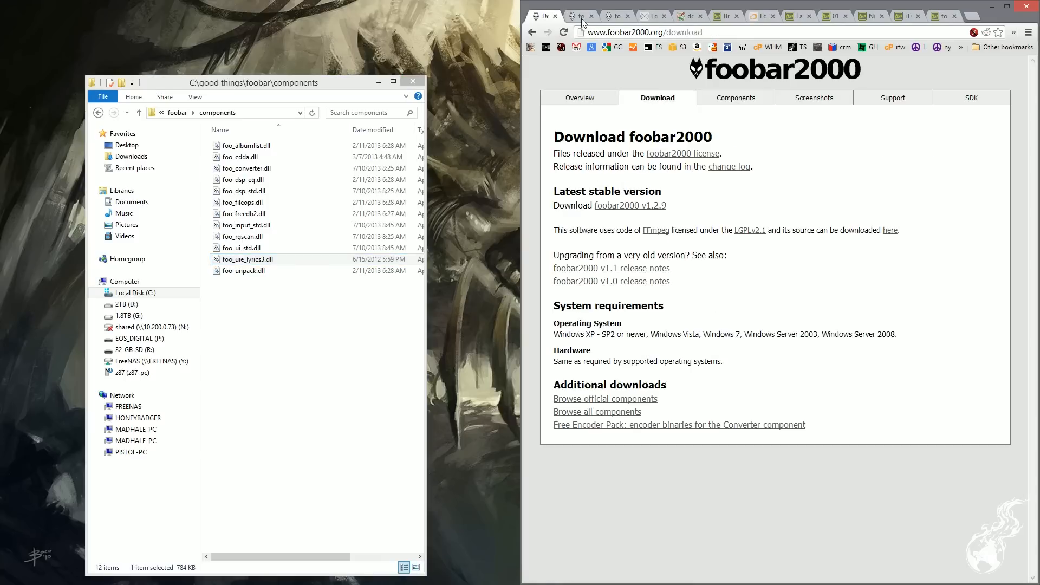
pyautogui.click(584, 17)
pyautogui.click(576, 308)
pyautogui.scroll(-2, 624, 401)
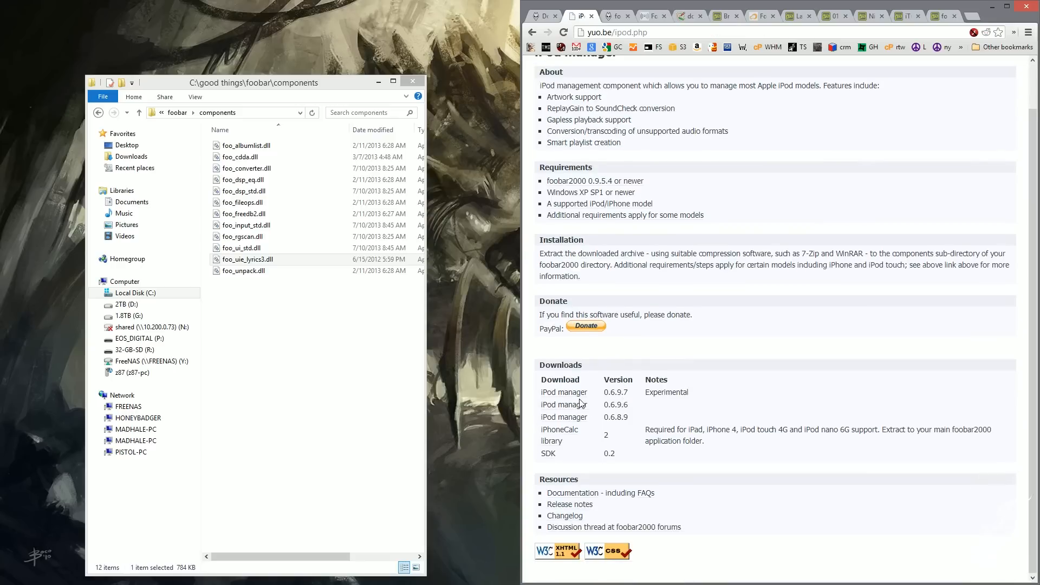
pyautogui.click(569, 408)
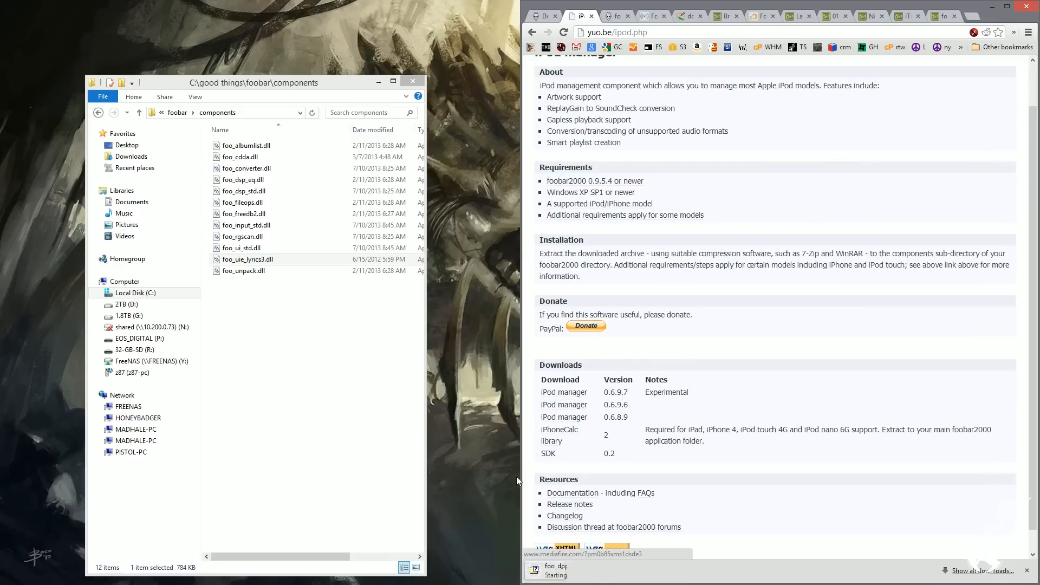
# Extract foo_dop.dll from the iPod manager archive into foobar's components folder and close the archive
pyautogui.click(569, 571)
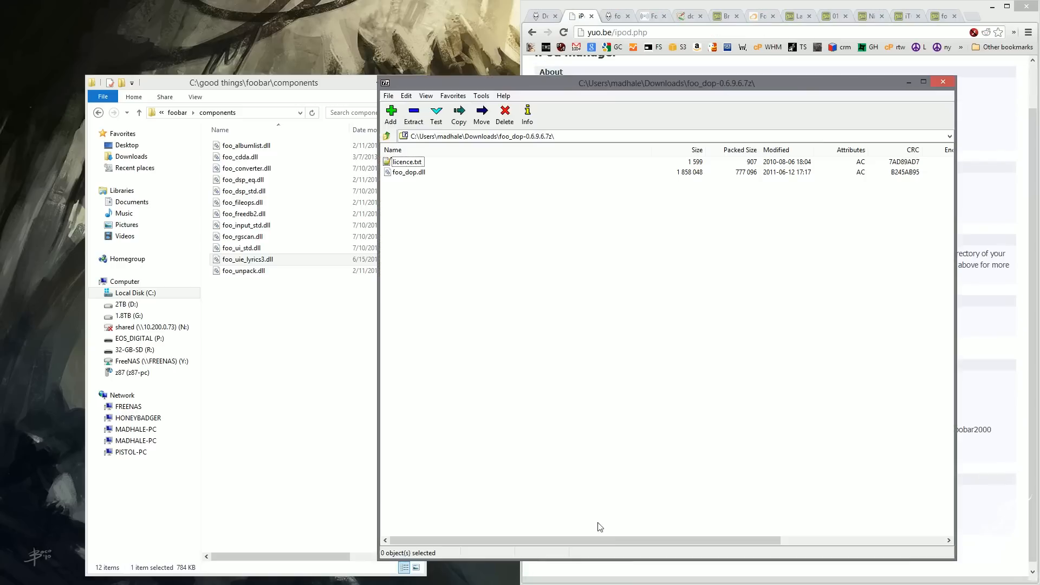
pyautogui.click(420, 171)
pyautogui.moveTo(421, 172); pyautogui.dragTo(284, 388)
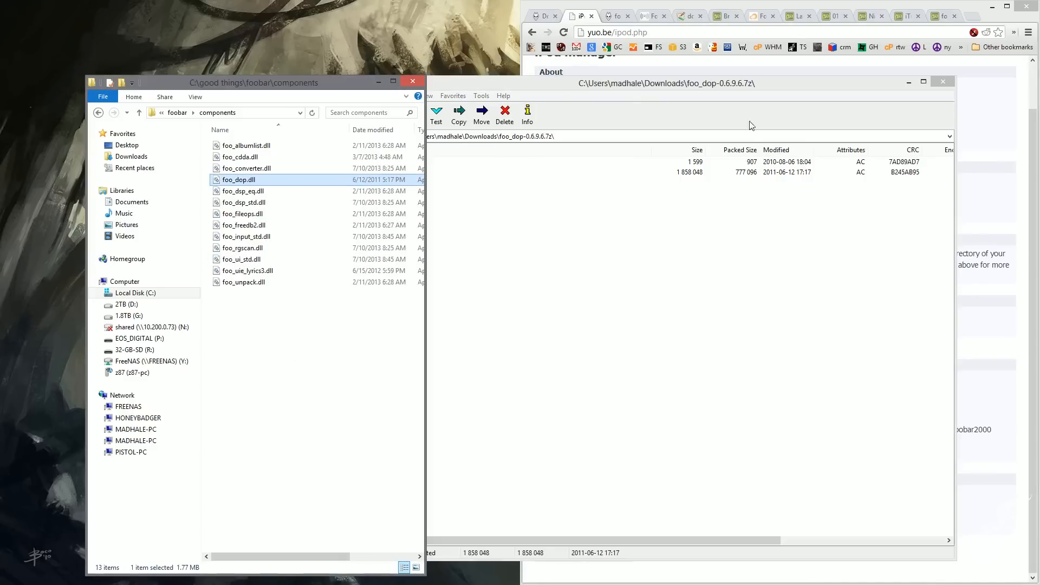
pyautogui.click(943, 81)
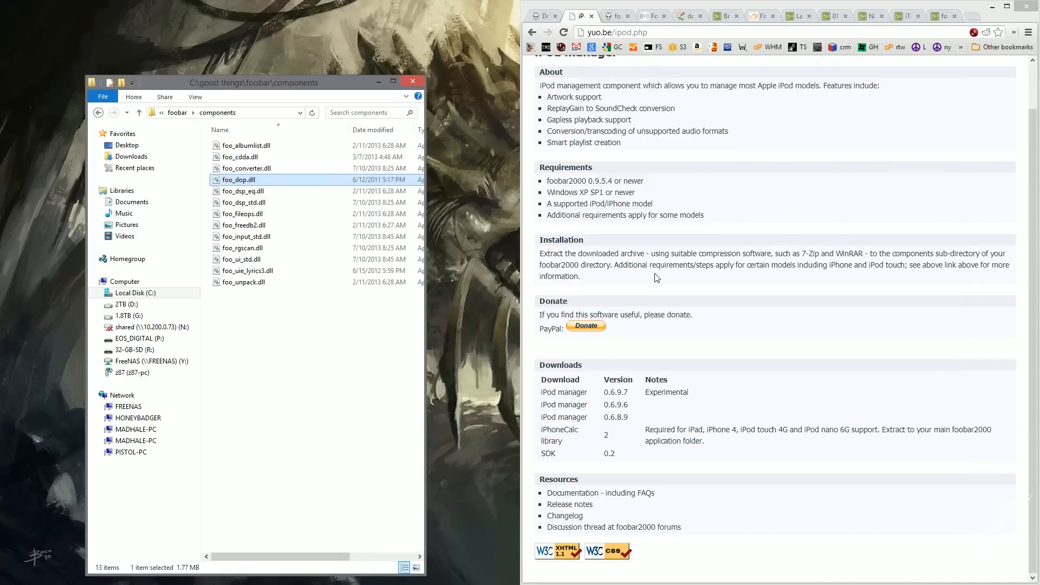
# Close the iPod manager page, download Facets 1.0 and extract foo_facets.dll from its archive into the components folder
pyautogui.click(592, 15)
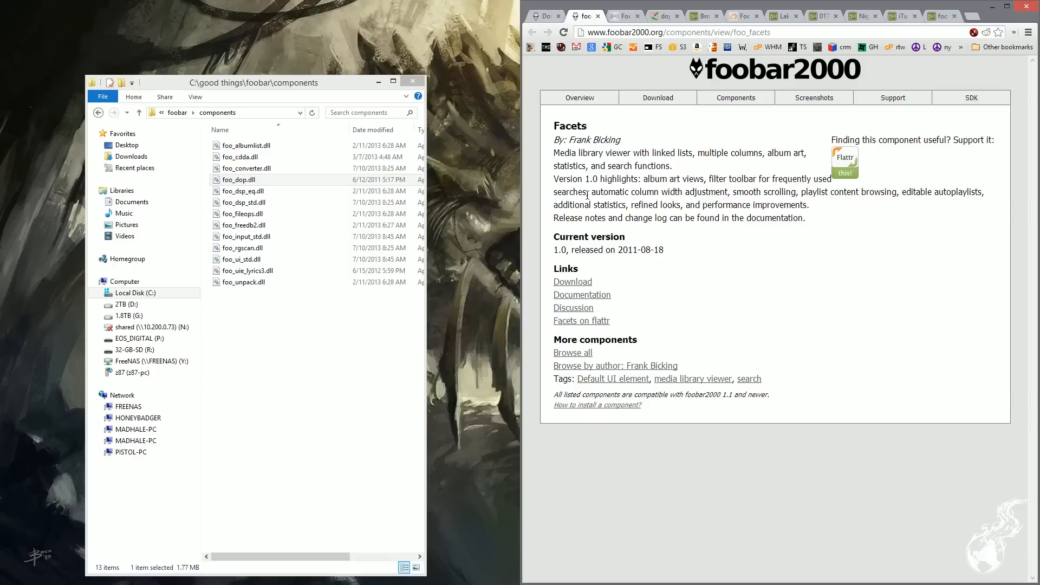
pyautogui.click(569, 282)
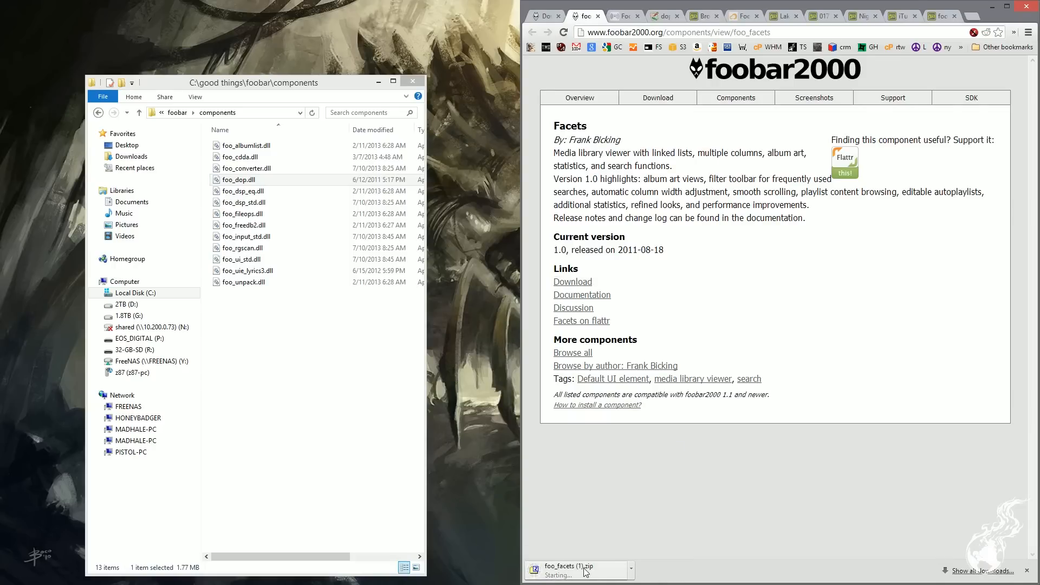
pyautogui.click(603, 577)
pyautogui.moveTo(407, 162); pyautogui.dragTo(292, 402)
pyautogui.click(943, 81)
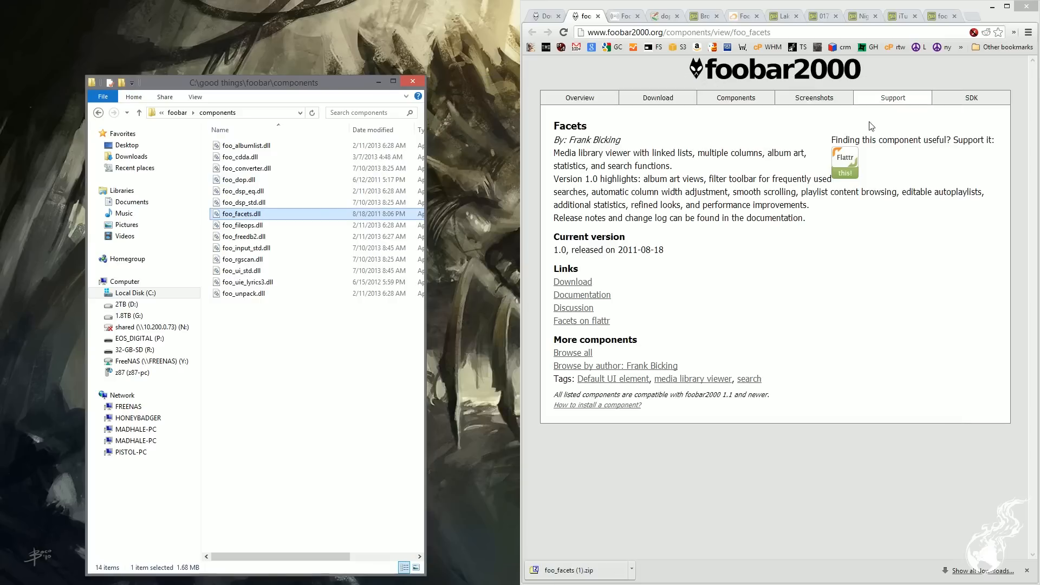
# Close the Facets page, go back to the C:\good things\foobar folder and launch foobar2000.exe
pyautogui.click(598, 16)
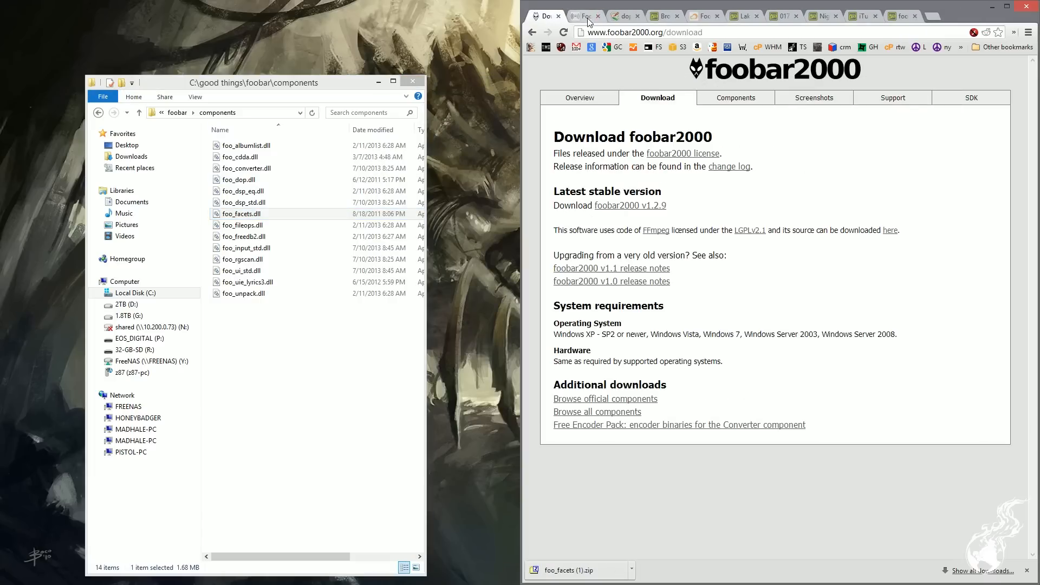
pyautogui.click(583, 17)
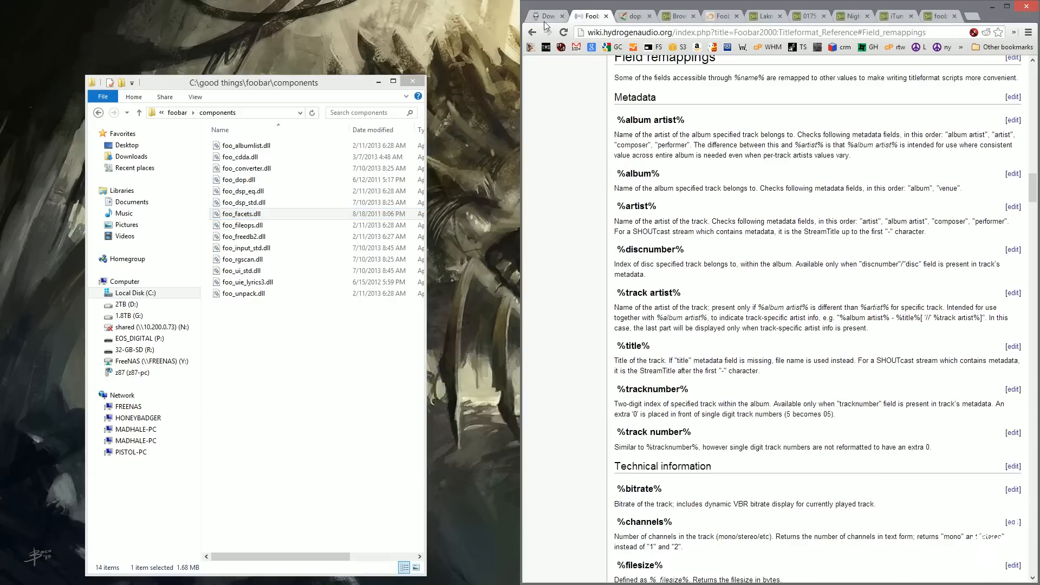
pyautogui.click(545, 17)
pyautogui.click(98, 113)
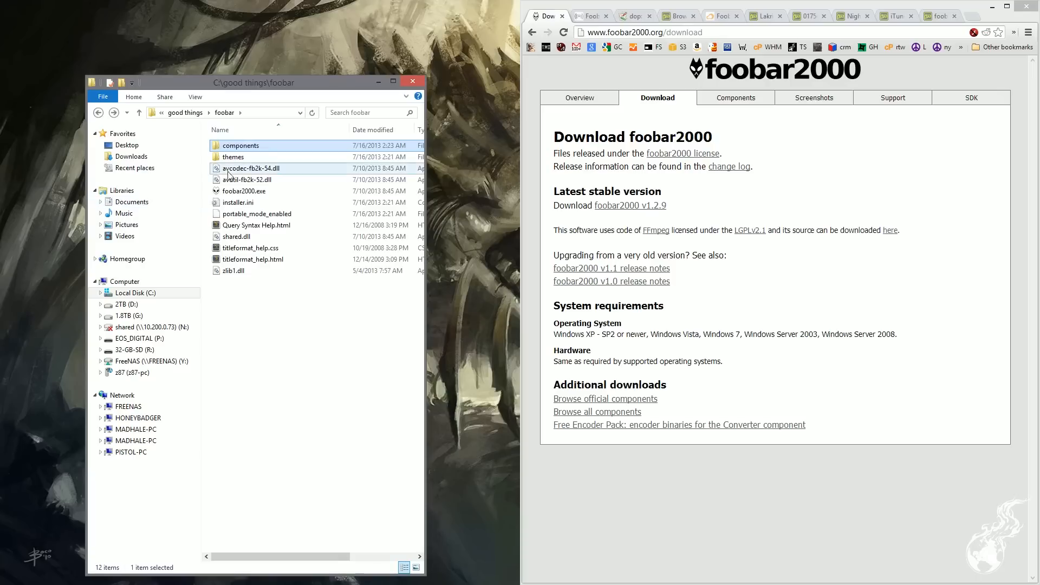
pyautogui.doubleClick(271, 193)
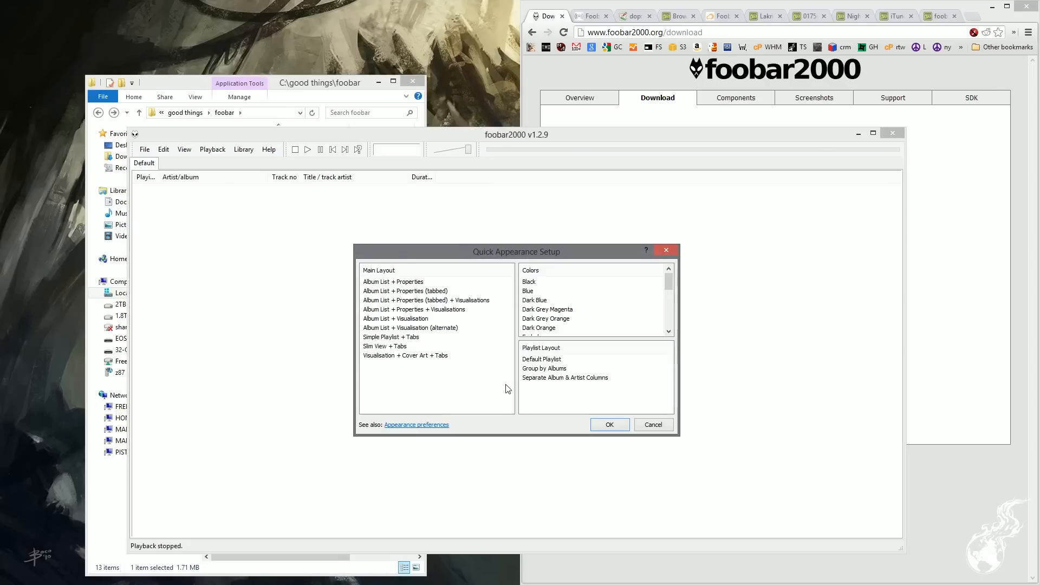
# Preview the Album List main layouts in Quick Appearance Setup and choose Slim View + Tabs
pyautogui.click(378, 283)
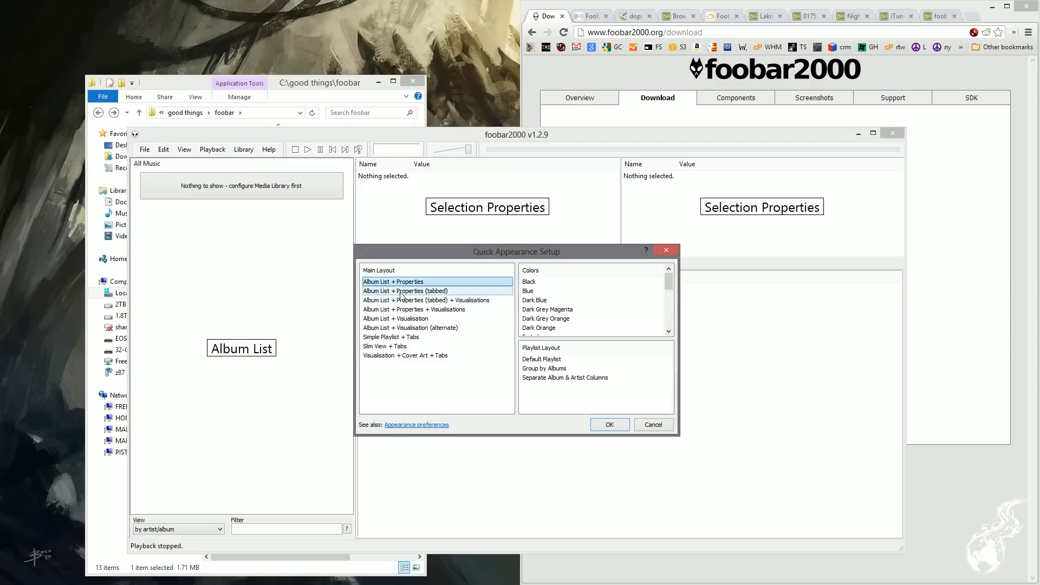
pyautogui.click(402, 291)
pyautogui.click(408, 301)
pyautogui.click(417, 310)
pyautogui.click(421, 319)
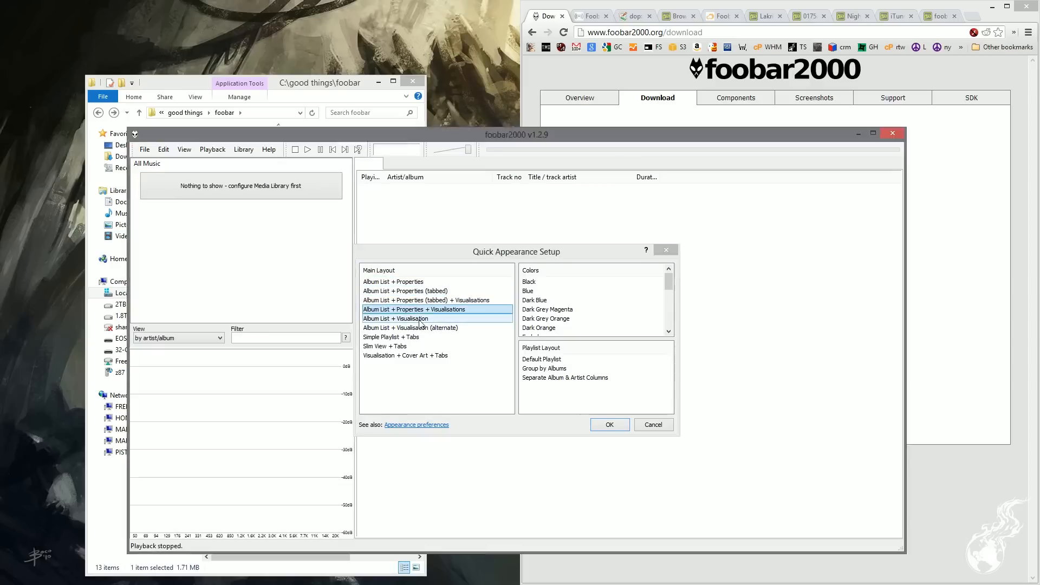
pyautogui.click(422, 348)
# Preview several color schemes, choose Dark Grey Orange and apply the quick appearance setup
pyautogui.click(548, 300)
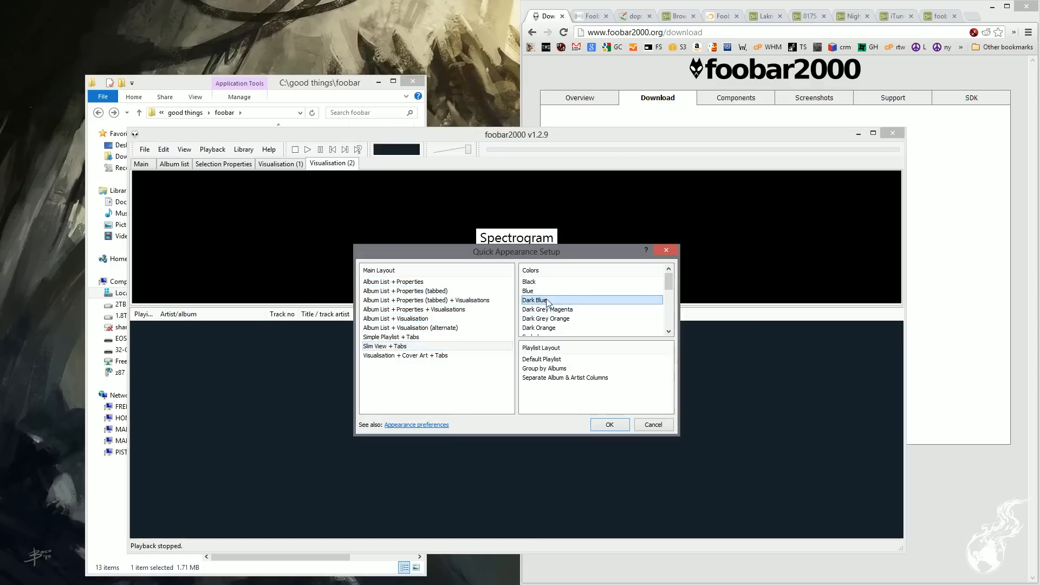
pyautogui.click(548, 292)
pyautogui.click(549, 282)
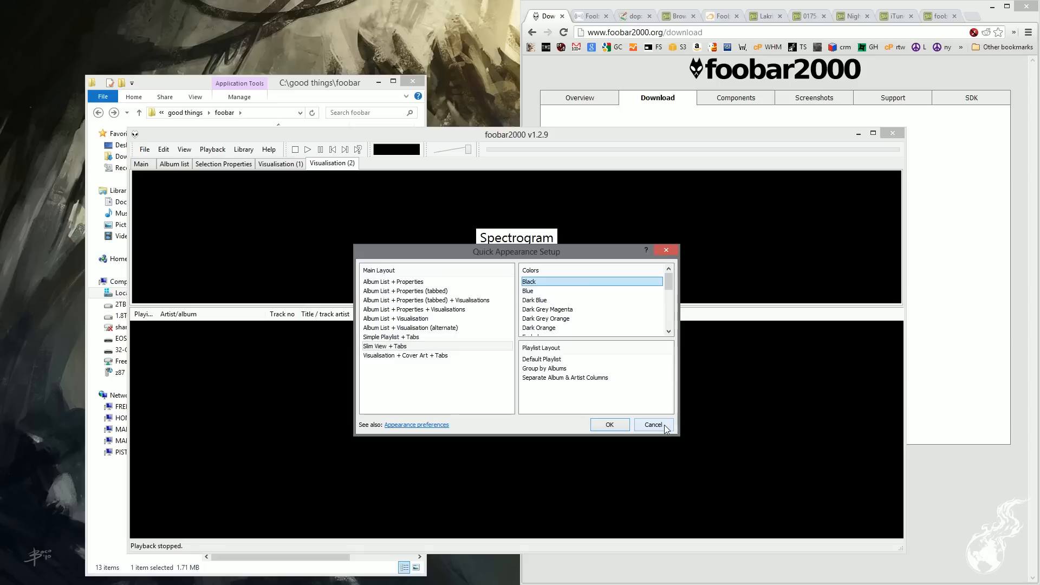
pyautogui.click(548, 310)
pyautogui.click(573, 322)
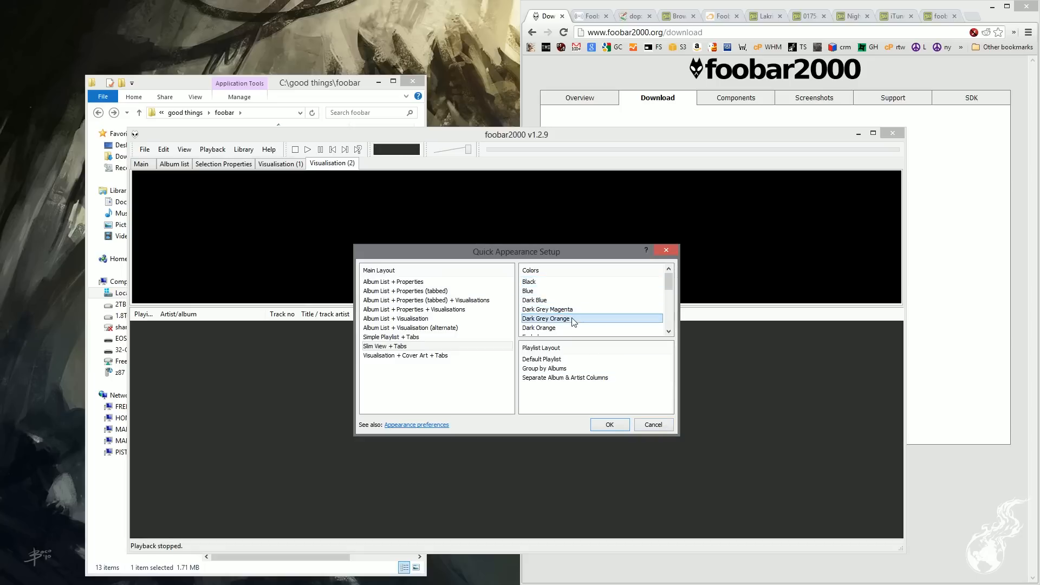
pyautogui.scroll(-1, 573, 322)
pyautogui.click(560, 310)
pyautogui.click(563, 301)
pyautogui.click(565, 292)
pyautogui.scroll(1, 566, 301)
pyautogui.click(570, 327)
pyautogui.click(567, 319)
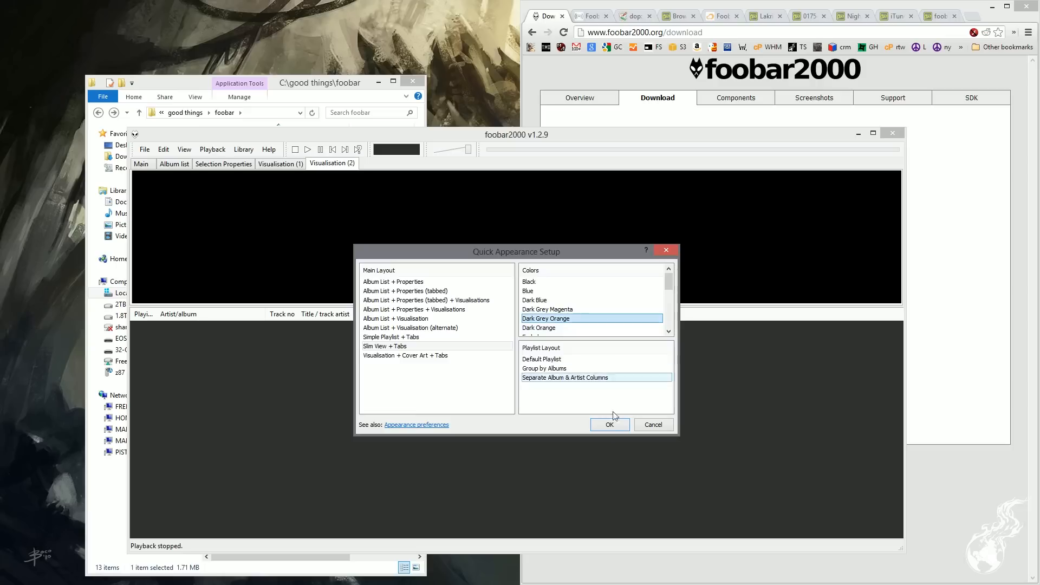
pyautogui.click(615, 426)
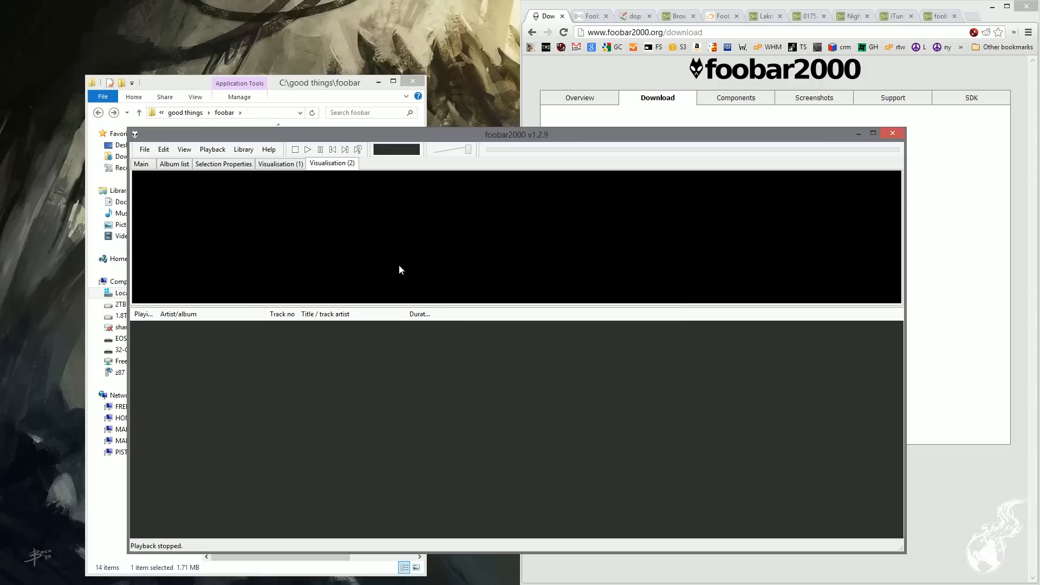
# Add the mp3 folder on the FreeNAS (Y:) drive as a music folder in the Media Library preferences
pyautogui.click(144, 150)
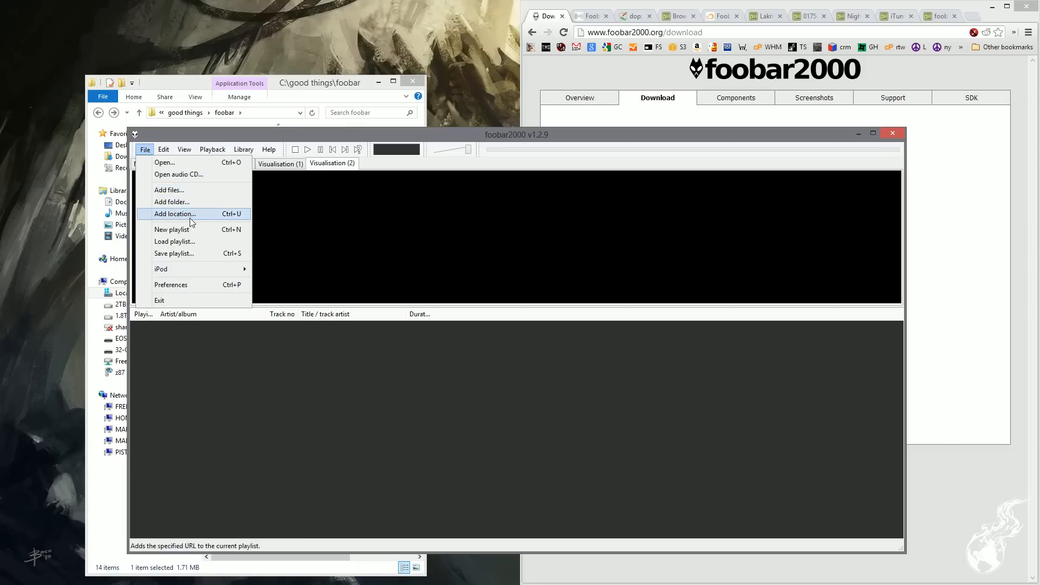
pyautogui.click(187, 288)
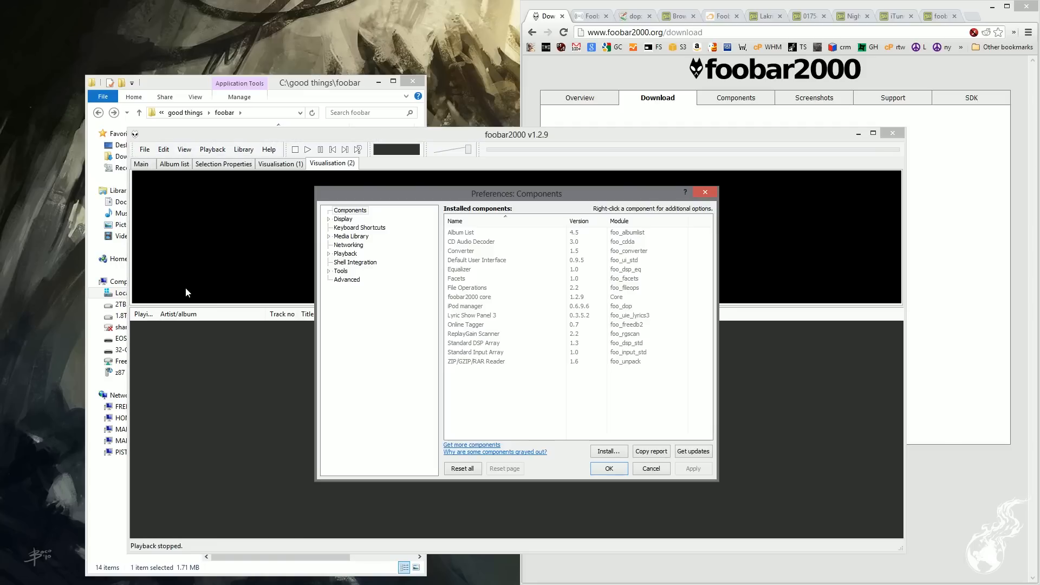
pyautogui.click(353, 237)
pyautogui.click(684, 228)
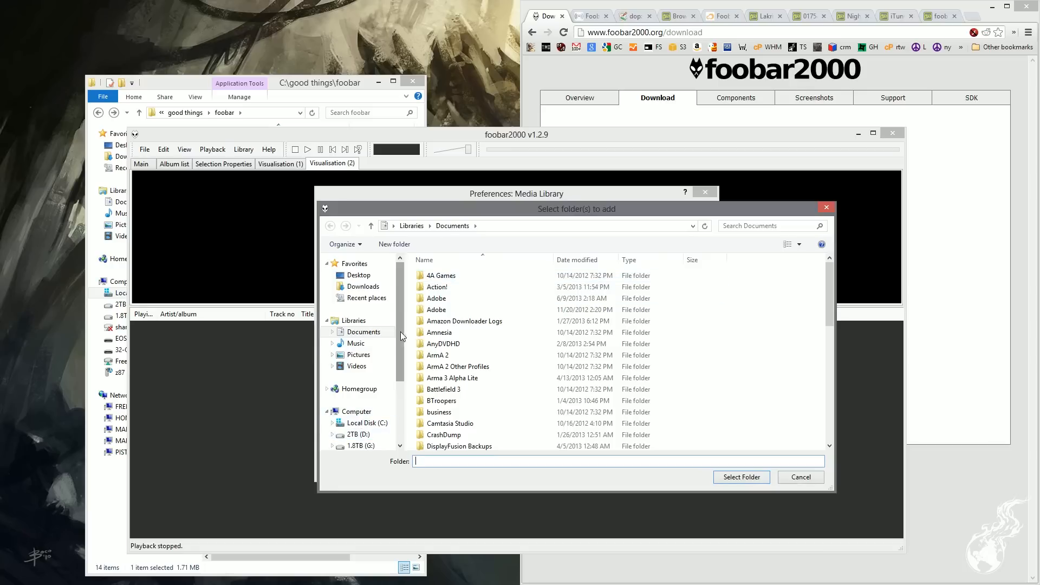
pyautogui.scroll(-3, 363, 395)
pyautogui.click(369, 395)
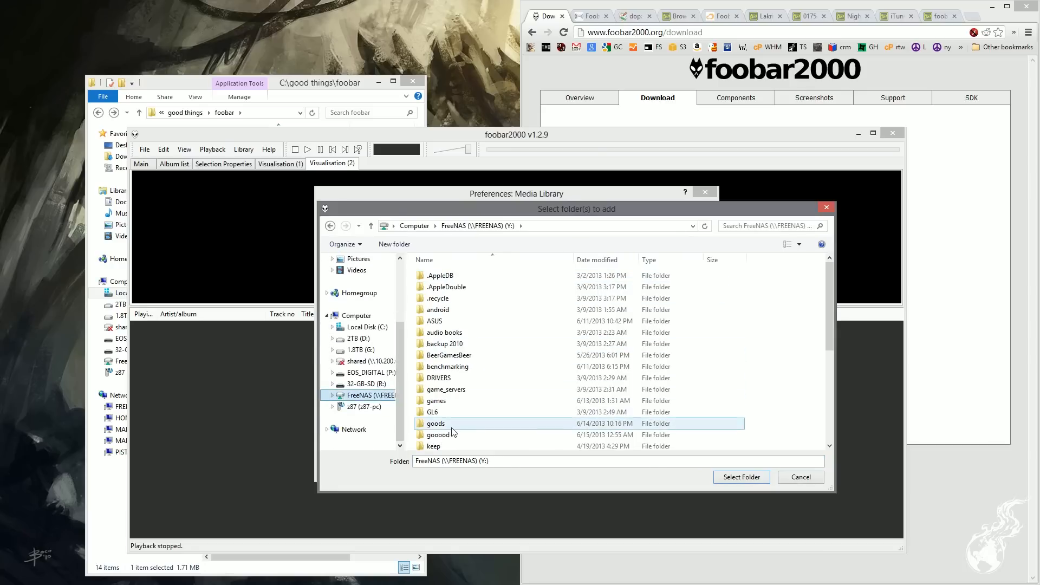
pyautogui.click(461, 423)
pyautogui.scroll(-2, 460, 423)
pyautogui.click(455, 385)
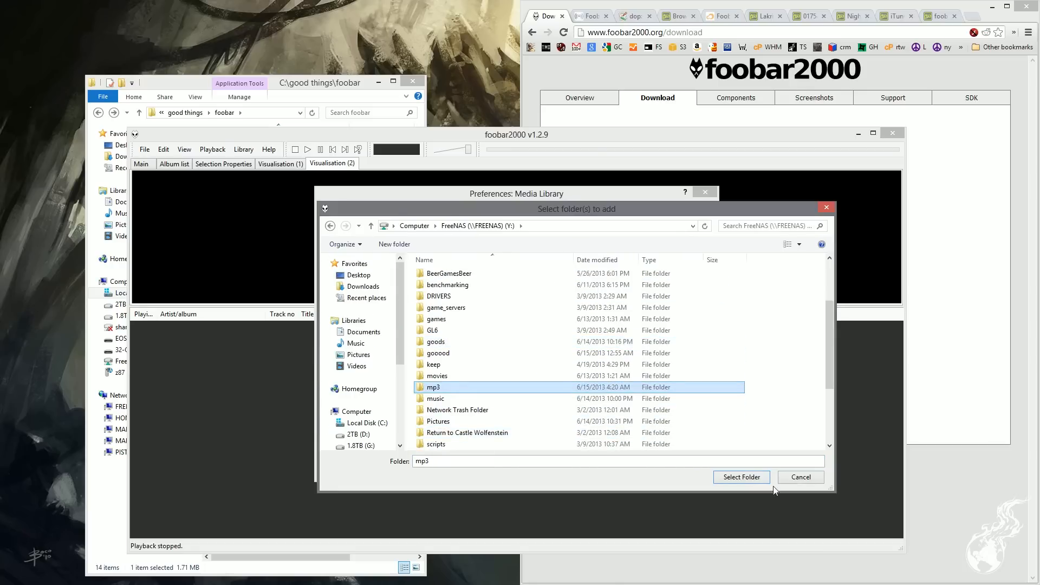
pyautogui.click(741, 476)
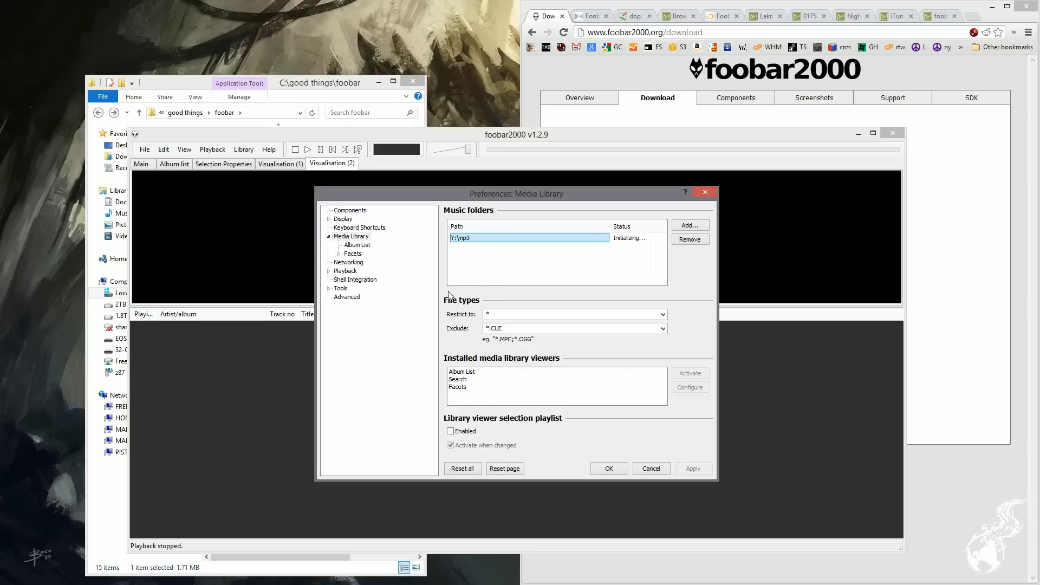
# Review the lyric sources in the Lyric Show 3 search order and accept the preferences
pyautogui.click(328, 288)
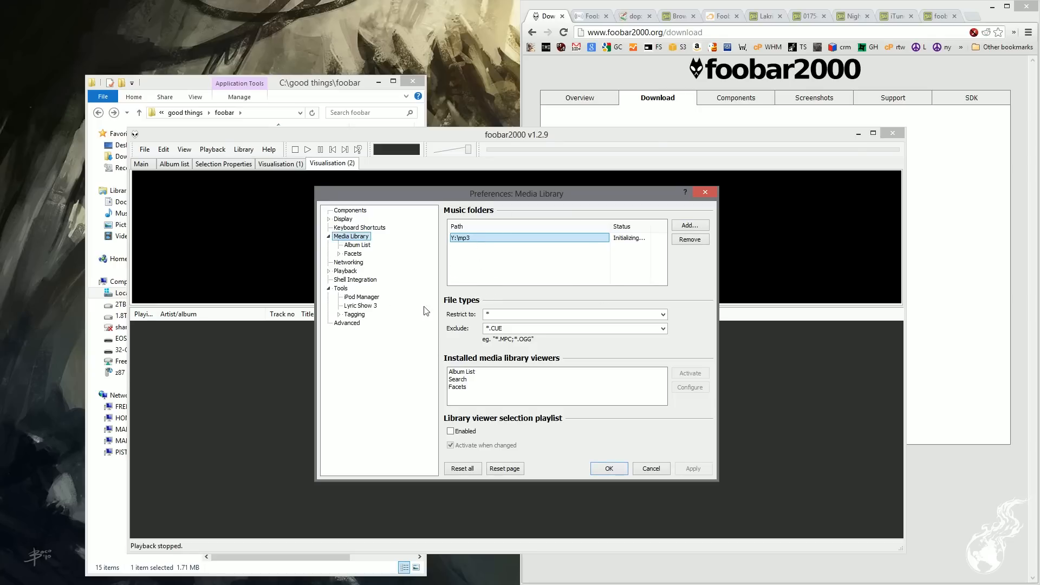
pyautogui.click(368, 306)
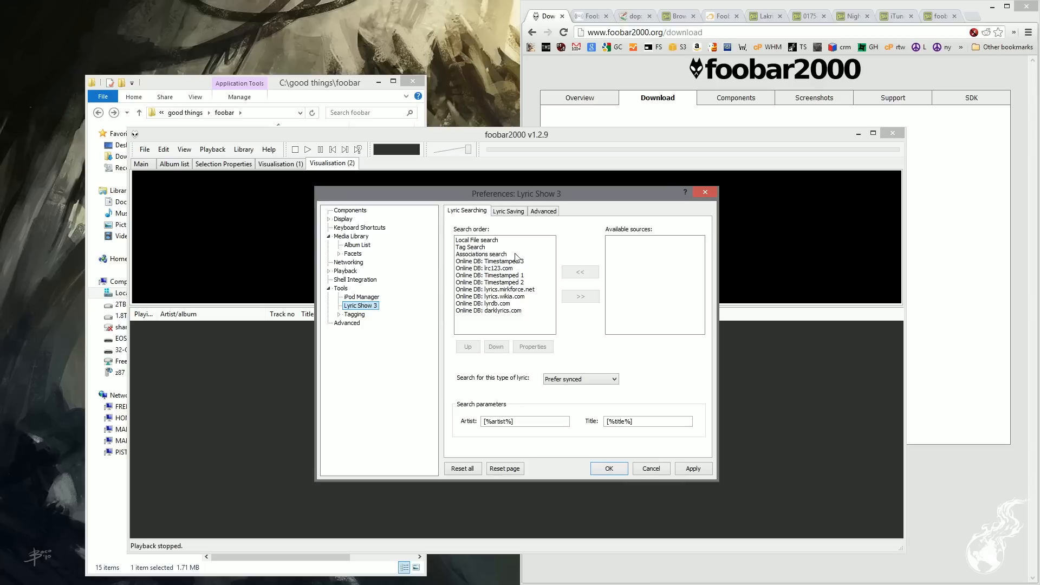
pyautogui.click(495, 263)
pyautogui.click(494, 277)
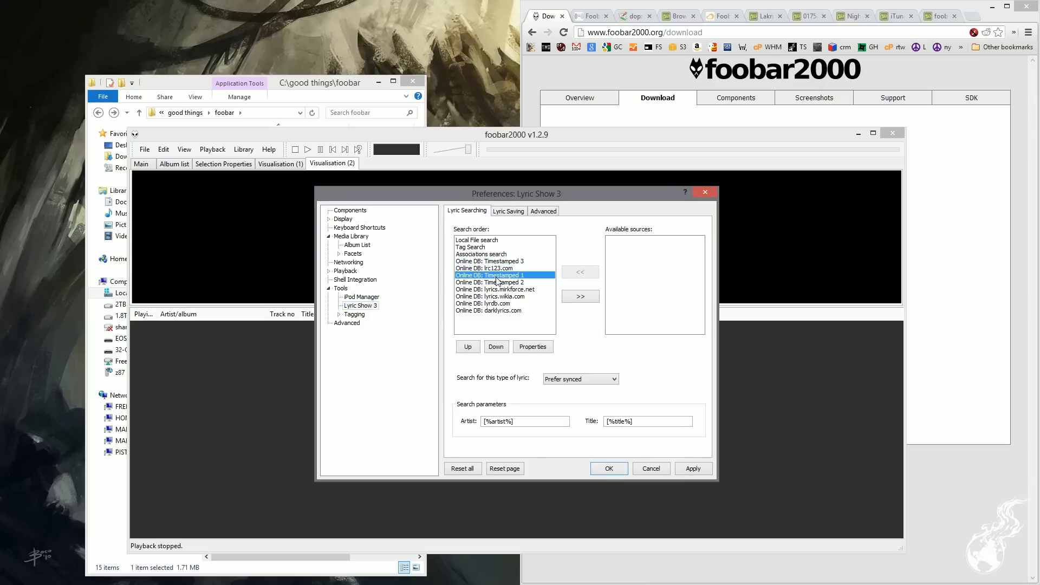
pyautogui.click(503, 283)
pyautogui.click(503, 296)
pyautogui.click(497, 304)
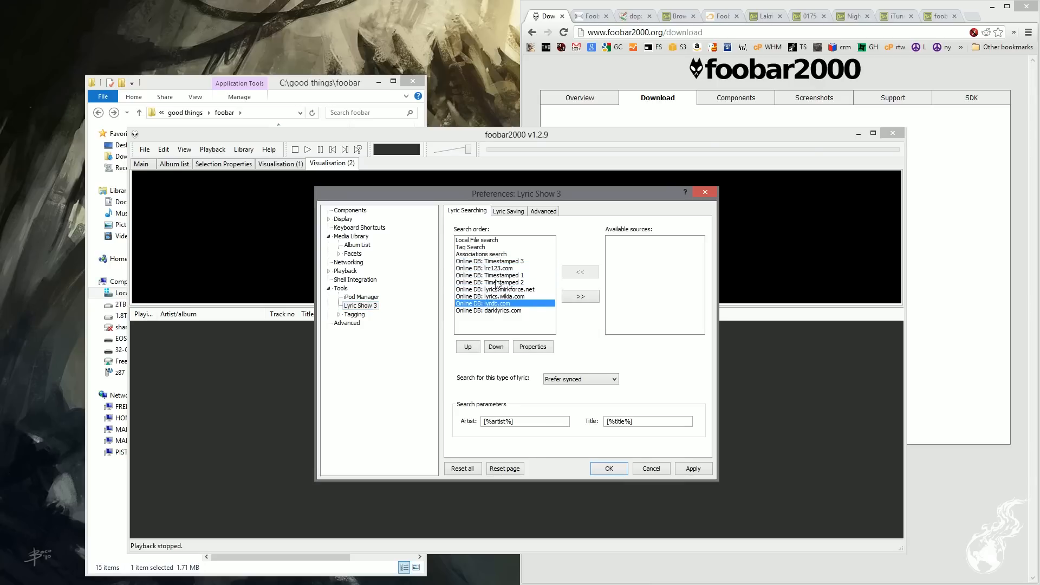
pyautogui.click(498, 283)
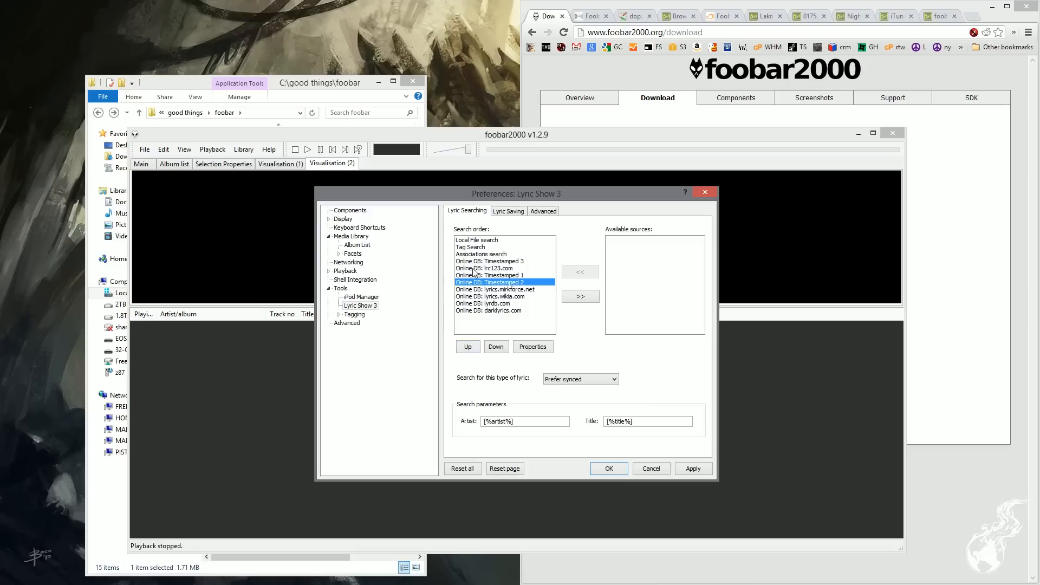
pyautogui.click(489, 240)
pyautogui.click(488, 248)
pyautogui.click(489, 241)
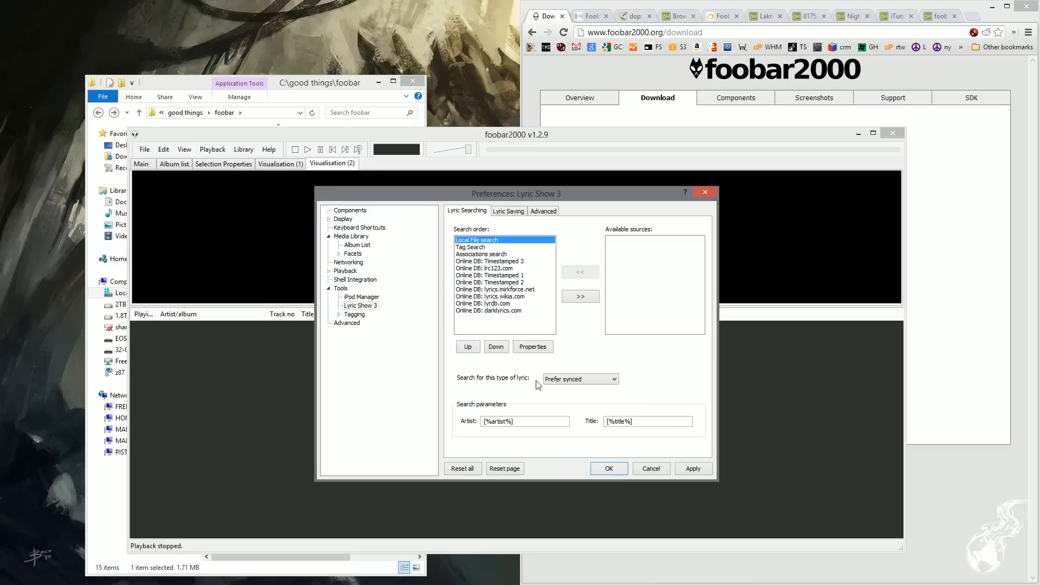
pyautogui.click(611, 468)
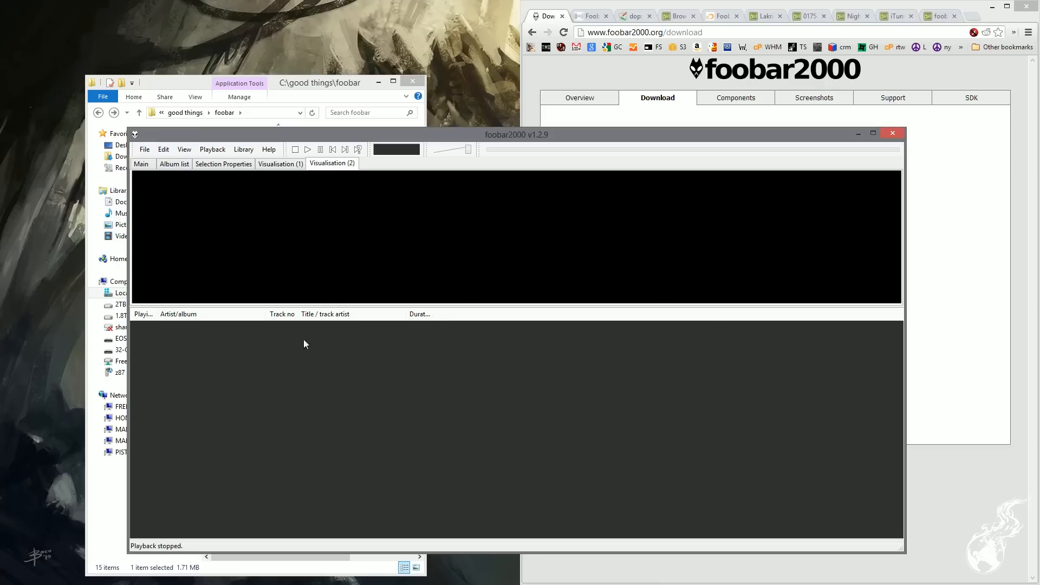
# Check the Album list view, return to the Main view and enable layout editing mode, dismissing its hint
pyautogui.click(163, 165)
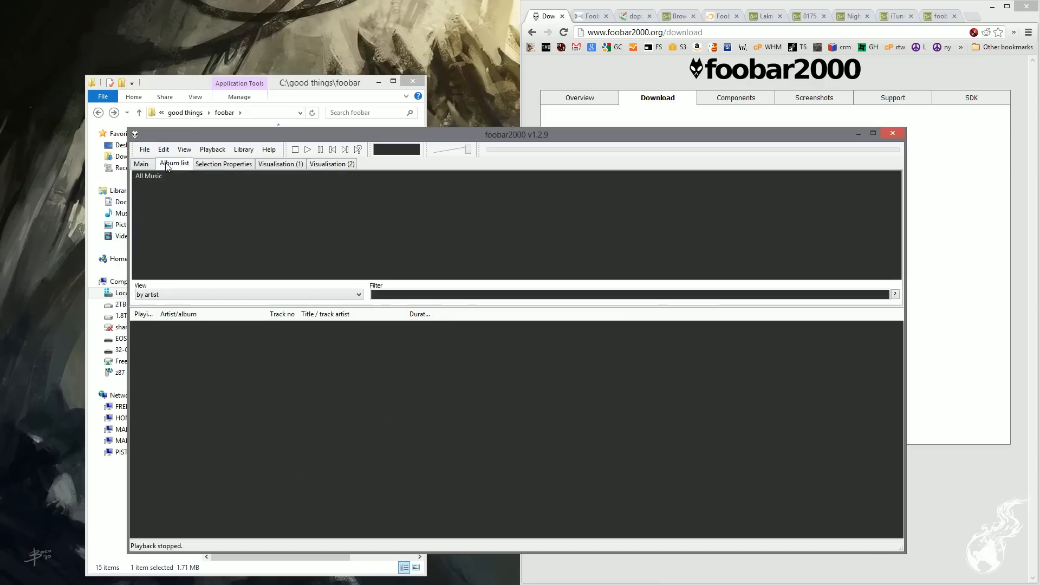
pyautogui.click(142, 164)
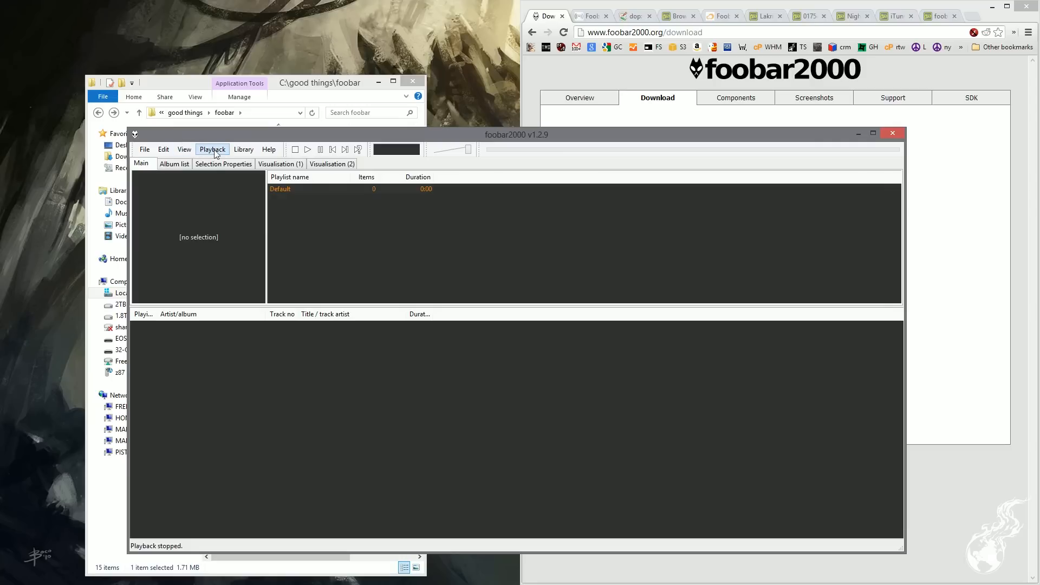
pyautogui.click(184, 149)
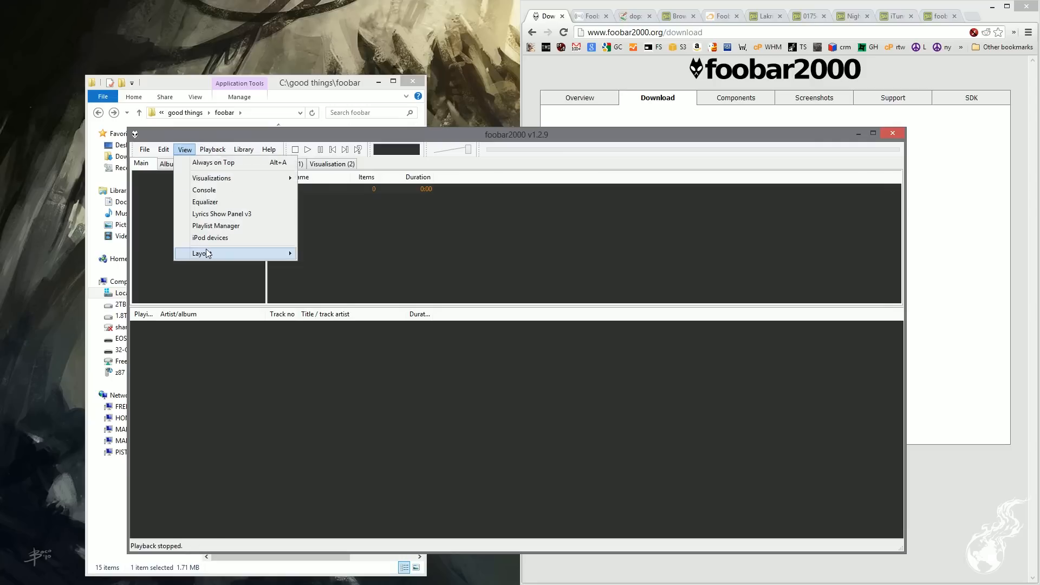
pyautogui.moveTo(206, 253)
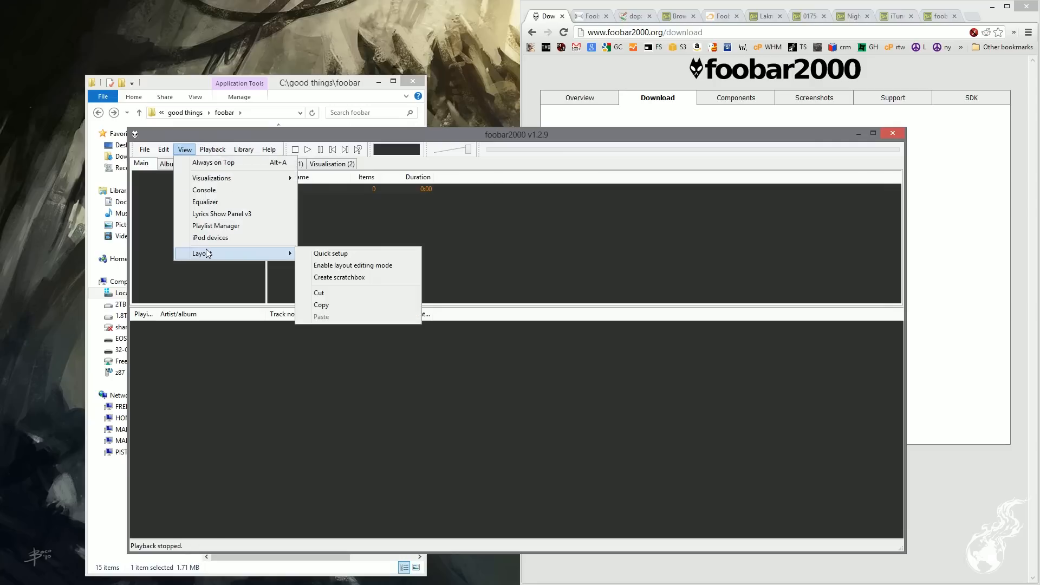
pyautogui.click(389, 267)
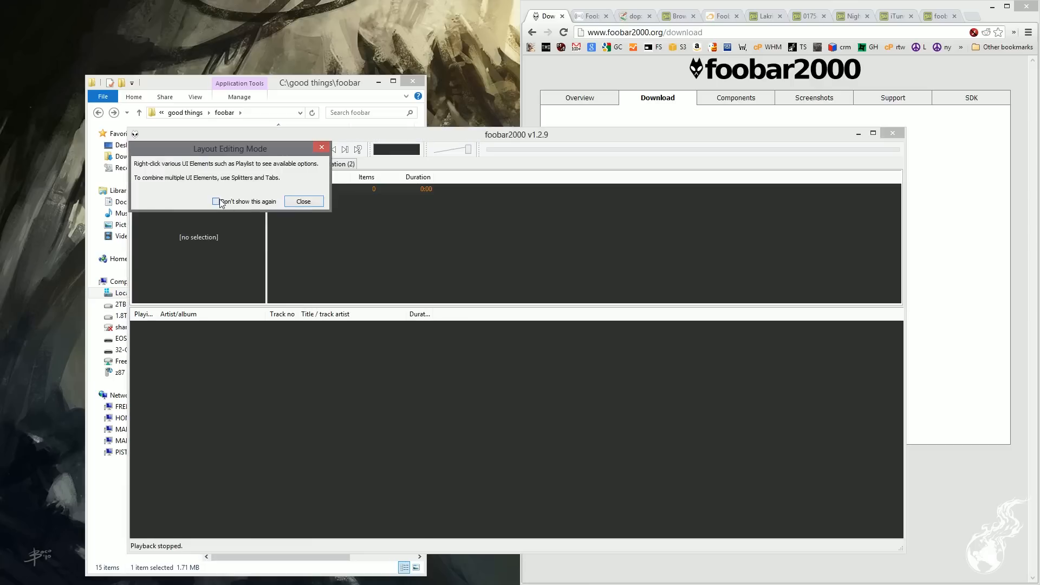
pyautogui.click(303, 201)
pyautogui.rightClick(414, 236)
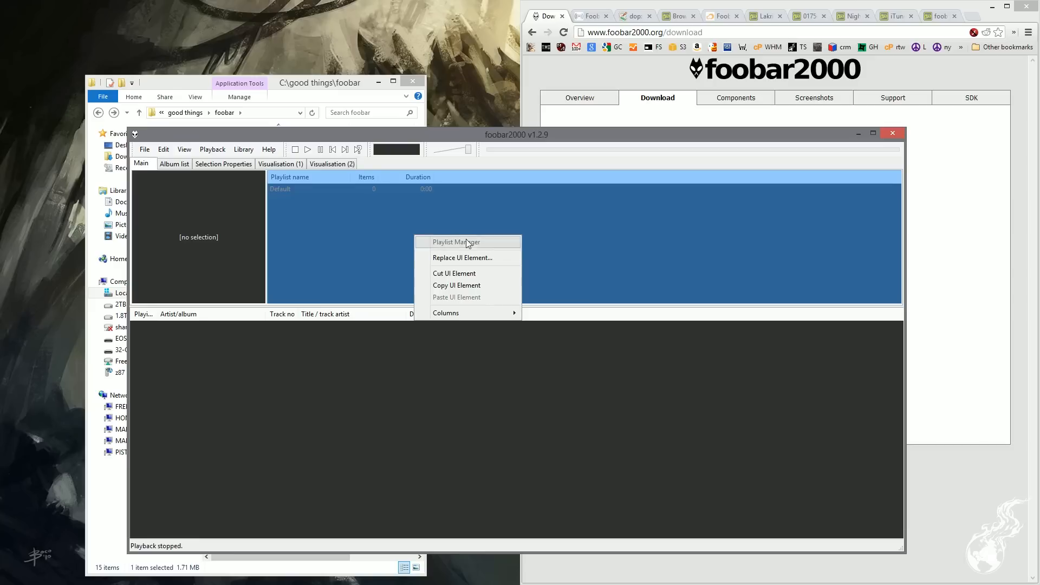
pyautogui.click(463, 258)
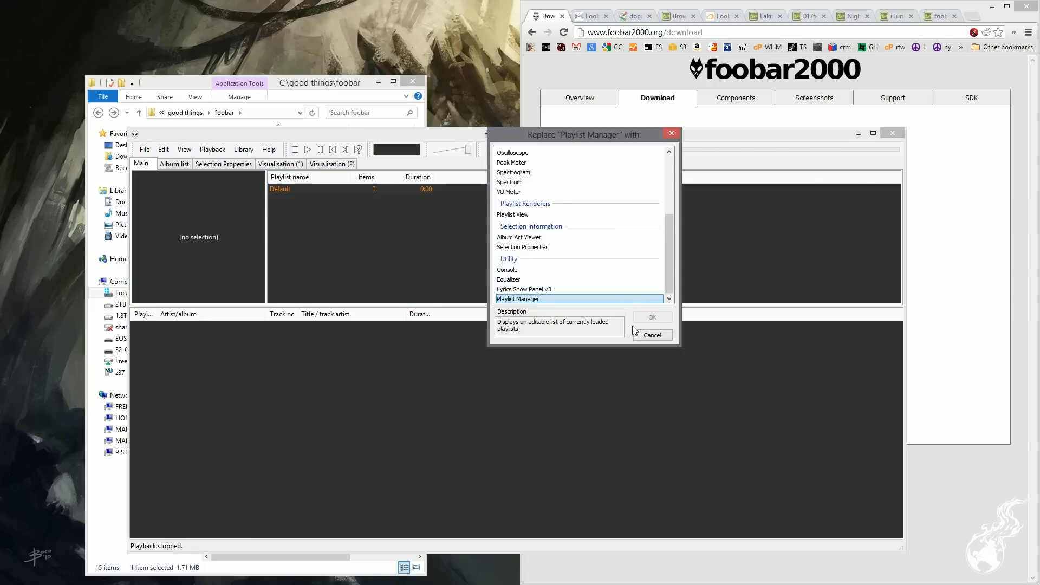
pyautogui.click(652, 336)
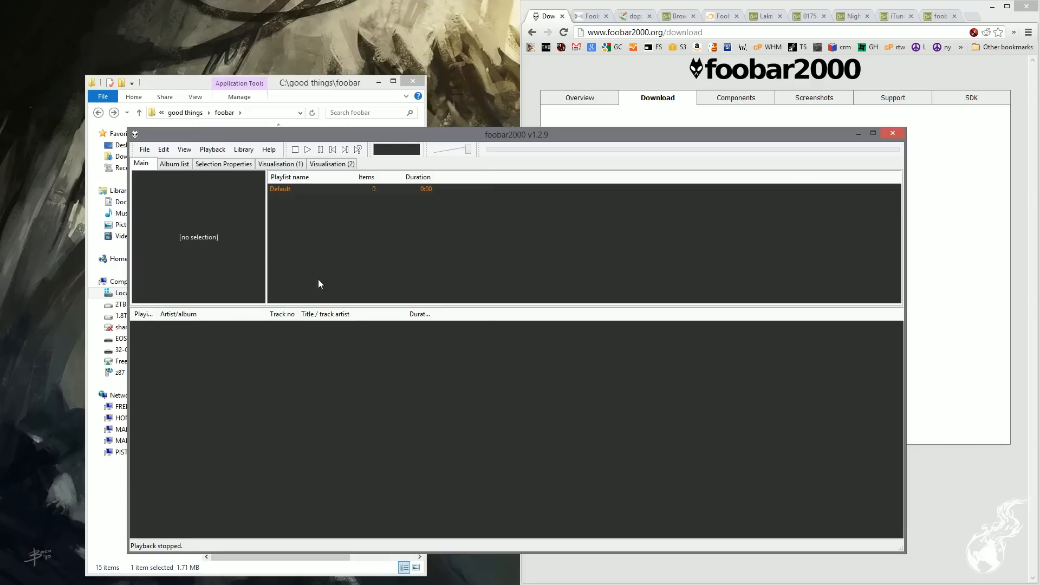
# Create a scratchbox and add a left/right splitter with the left pane about a quarter of the width
pyautogui.click(185, 150)
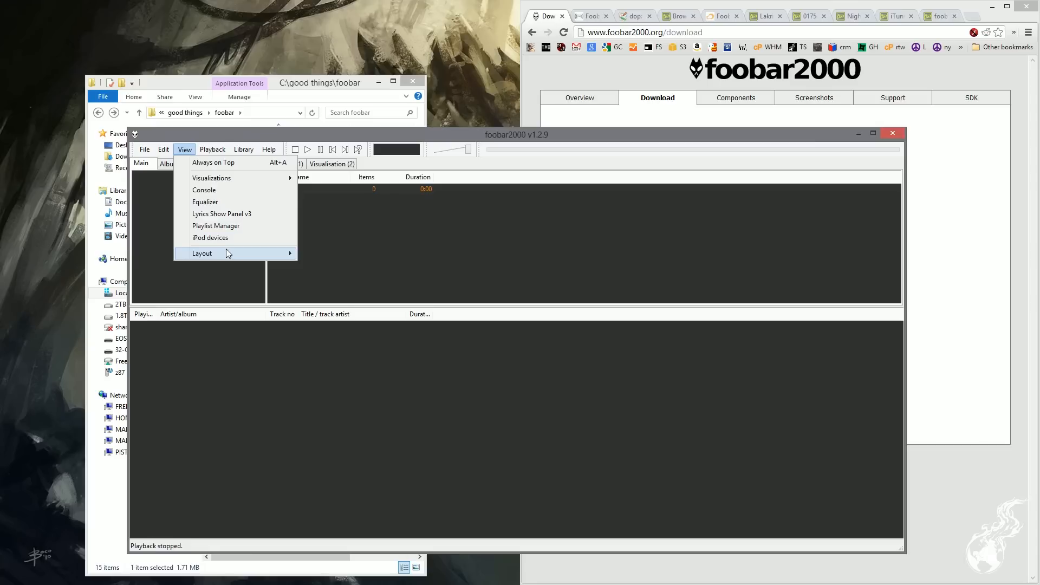
pyautogui.moveTo(222, 253)
pyautogui.click(342, 278)
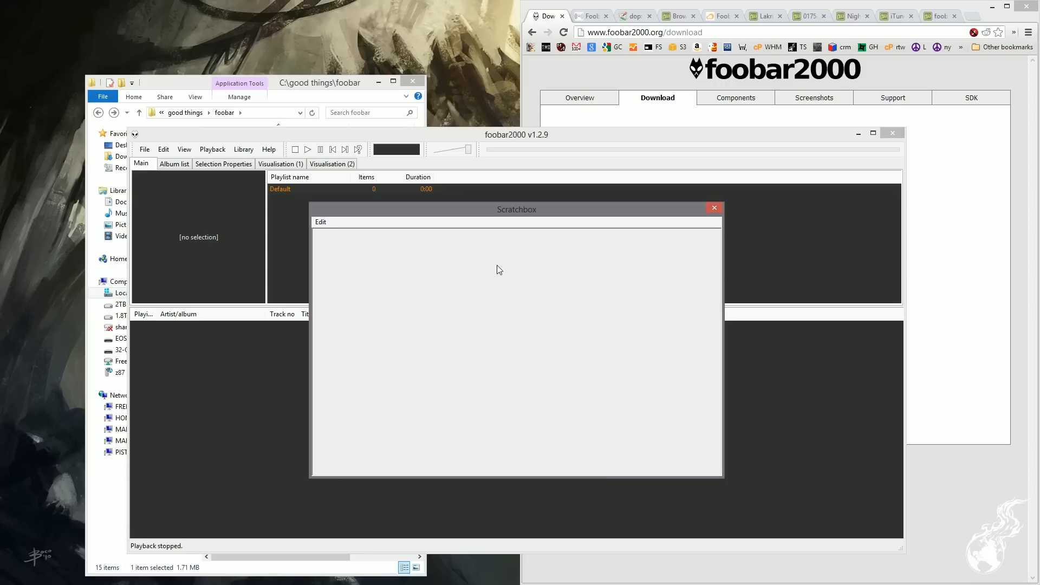
pyautogui.rightClick(499, 295)
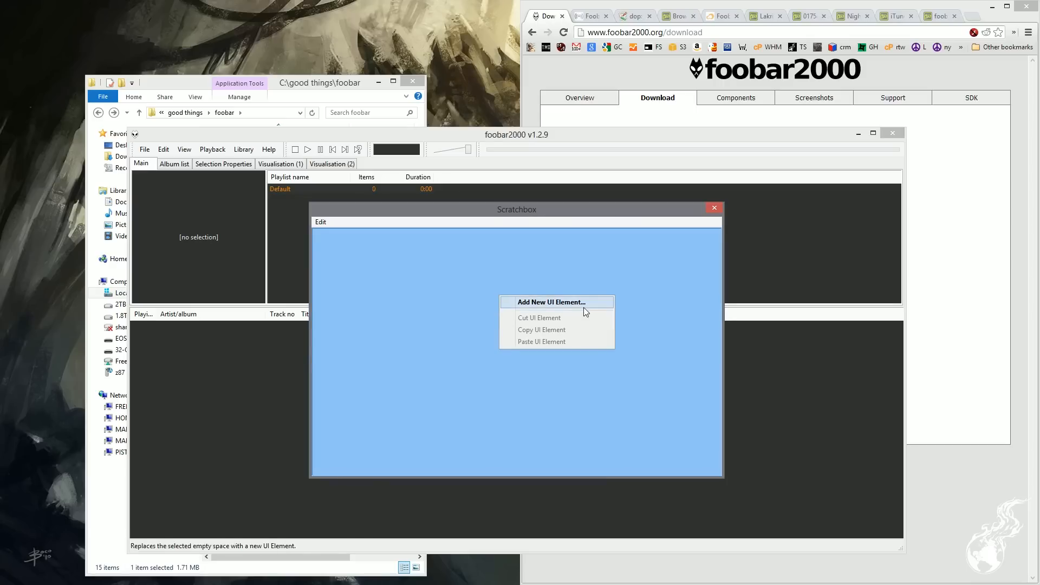
pyautogui.click(583, 306)
pyautogui.click(483, 288)
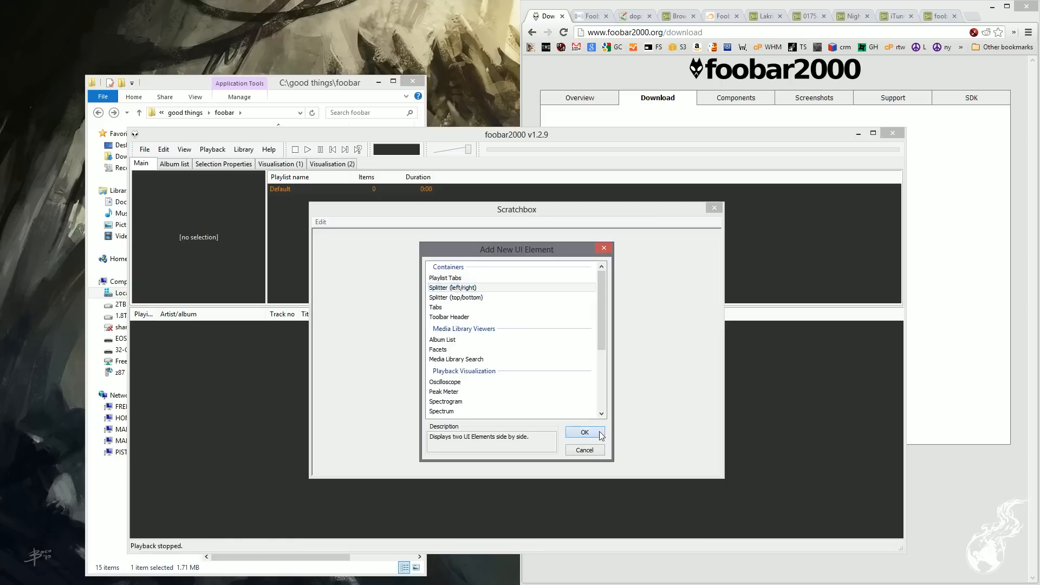
pyautogui.click(585, 431)
pyautogui.moveTo(518, 334); pyautogui.dragTo(407, 316)
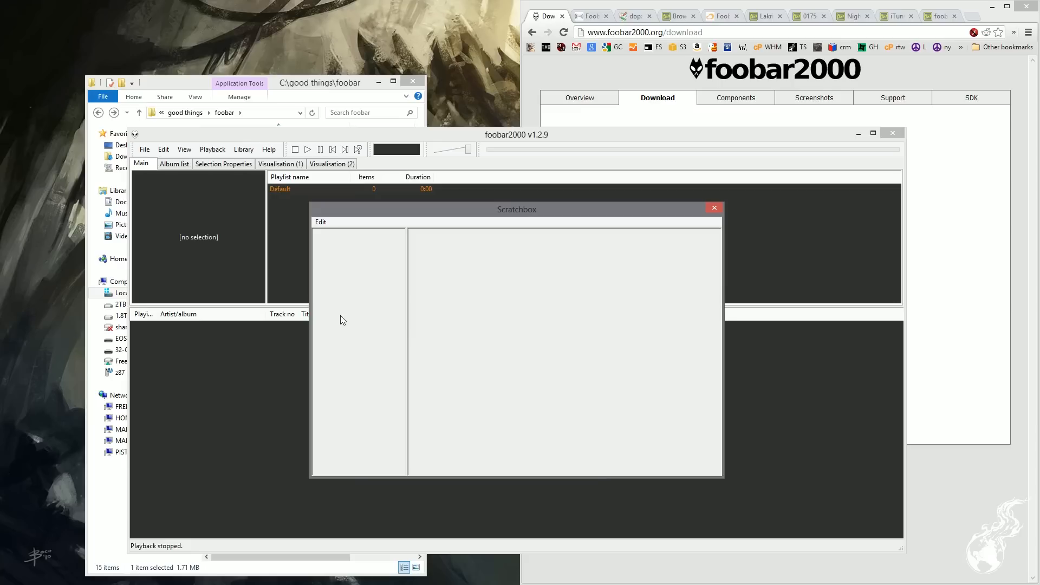
# Add a top/bottom splitter to the scratchbox's left pane, with the upper part about a third of the height
pyautogui.rightClick(359, 324)
pyautogui.click(421, 333)
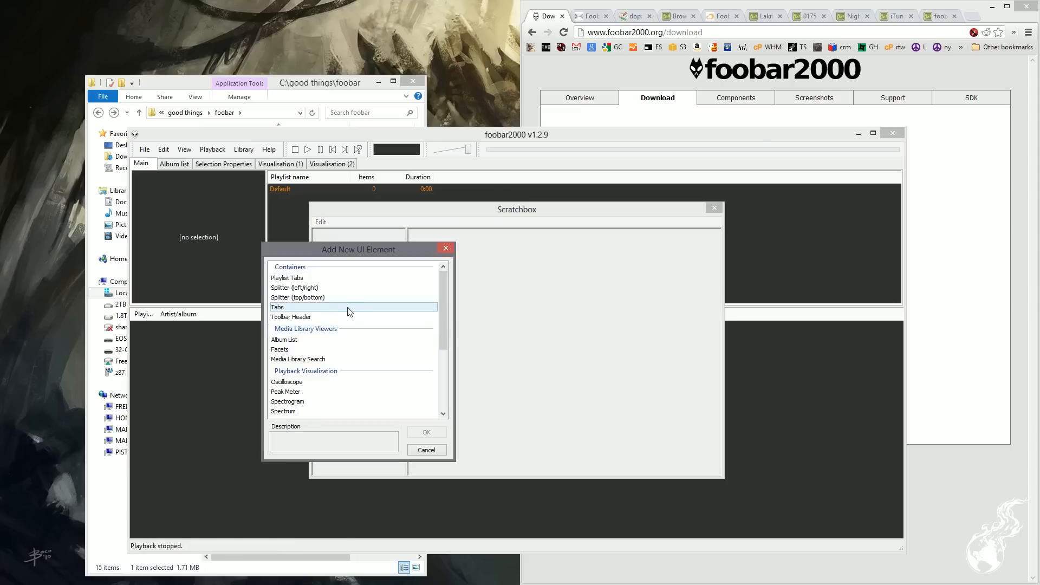
pyautogui.click(329, 298)
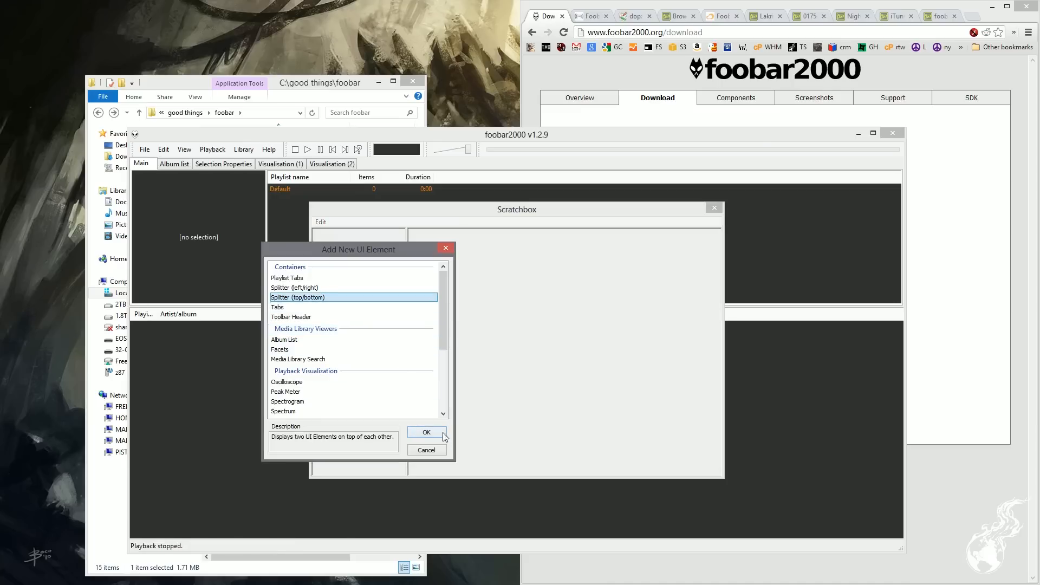
pyautogui.click(425, 432)
pyautogui.moveTo(357, 354); pyautogui.dragTo(345, 310)
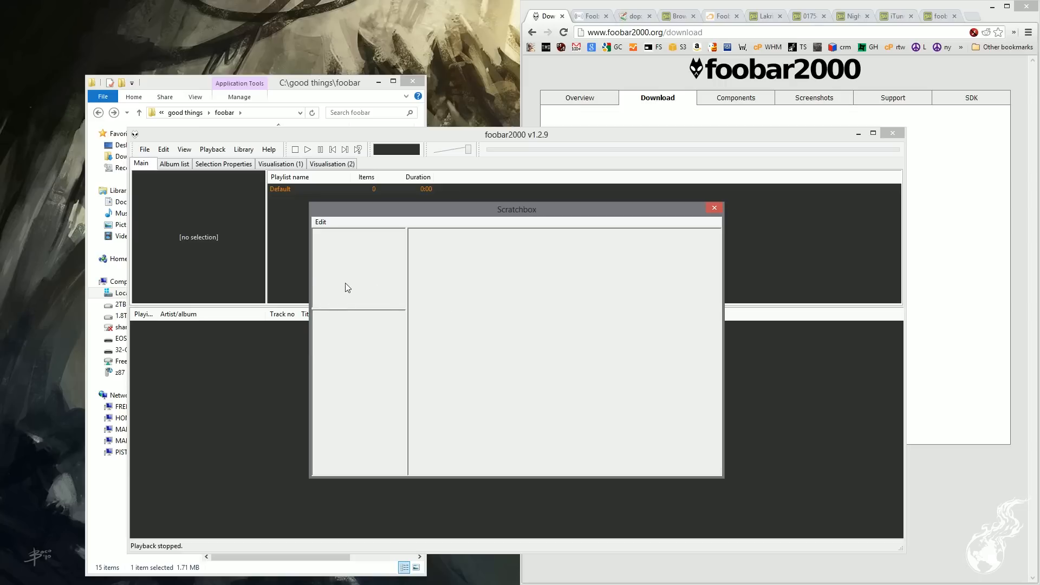
# Add an Album Art Viewer to the upper-left pane of the scratchbox
pyautogui.click(347, 287)
pyautogui.click(372, 298)
pyautogui.scroll(-4, 376, 309)
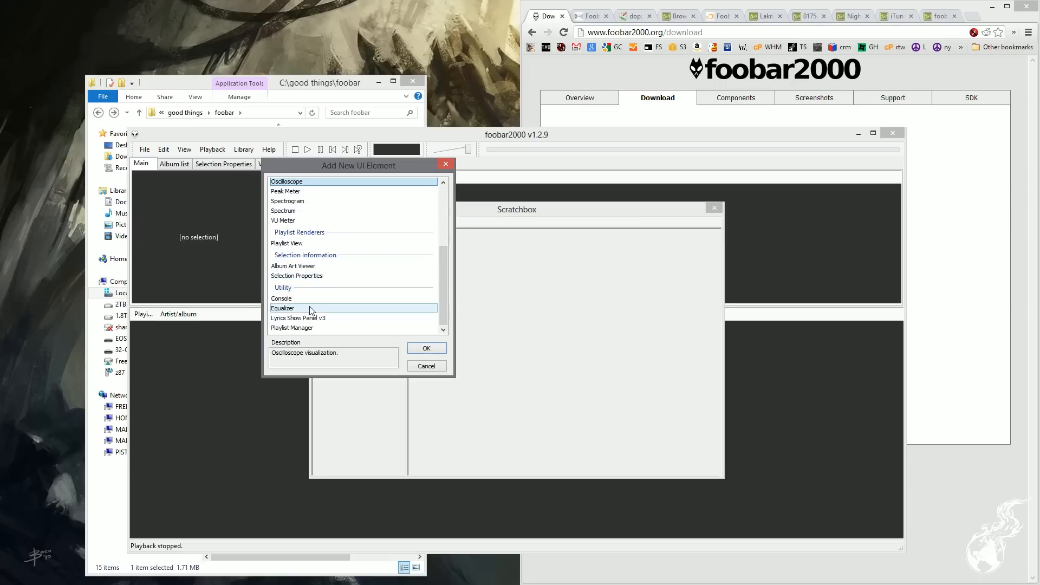
pyautogui.click(328, 266)
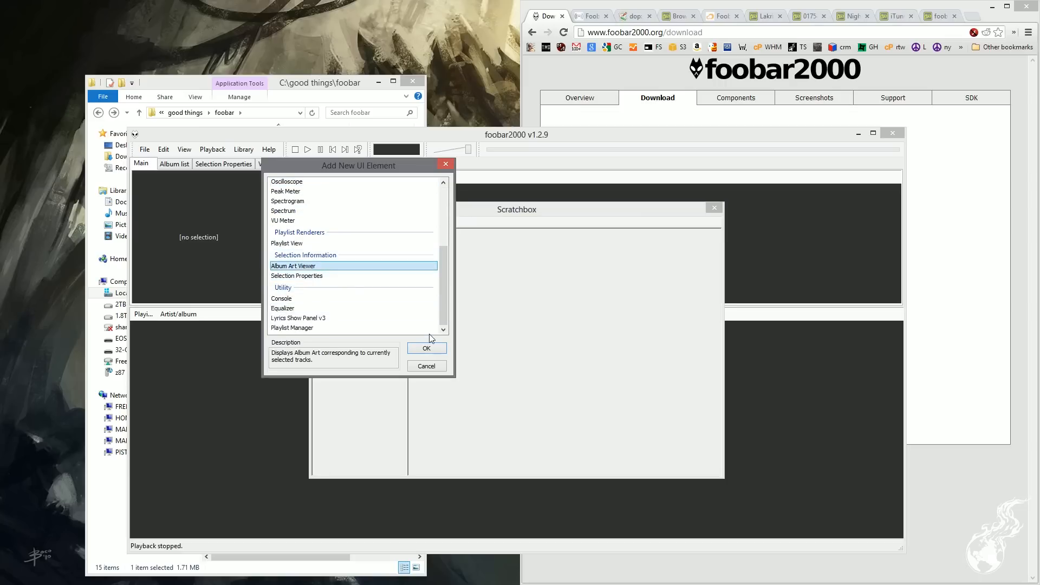
pyautogui.click(433, 348)
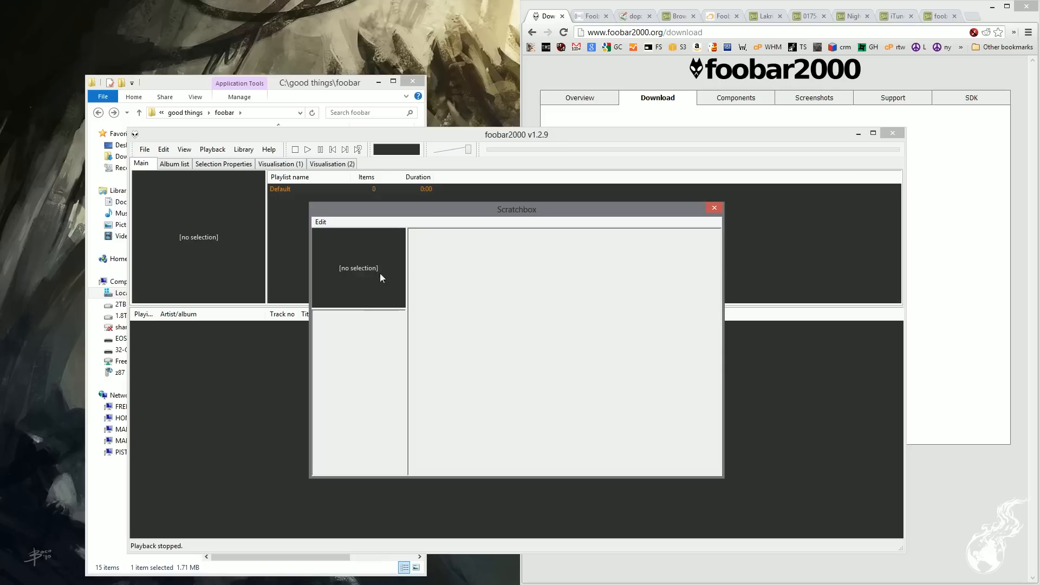
# Add Lyrics Show Panel v3 to the lower-left pane of the scratchbox
pyautogui.click(399, 342)
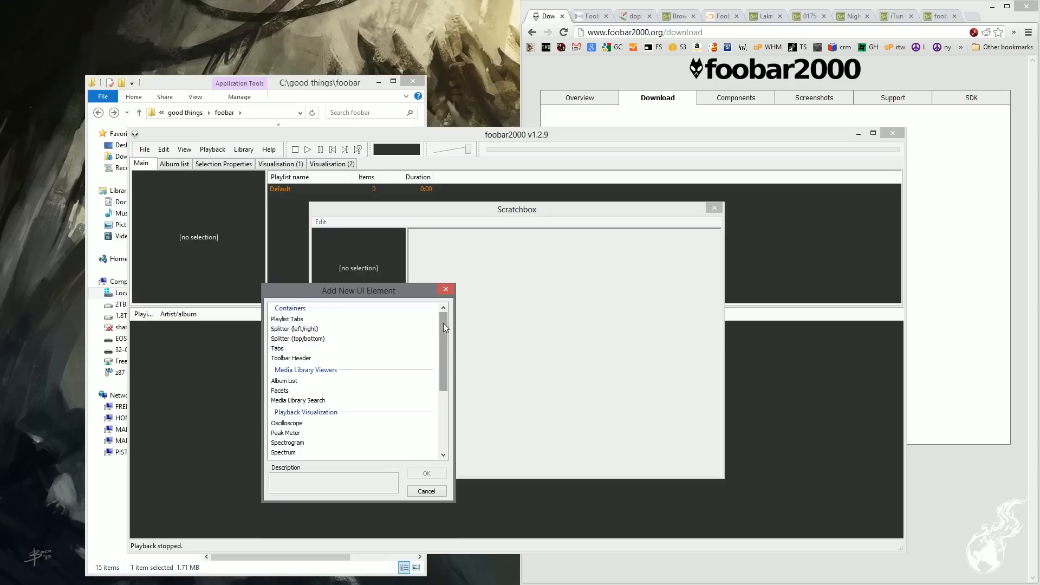
pyautogui.scroll(-4, 441, 341)
pyautogui.click(354, 443)
pyautogui.click(426, 473)
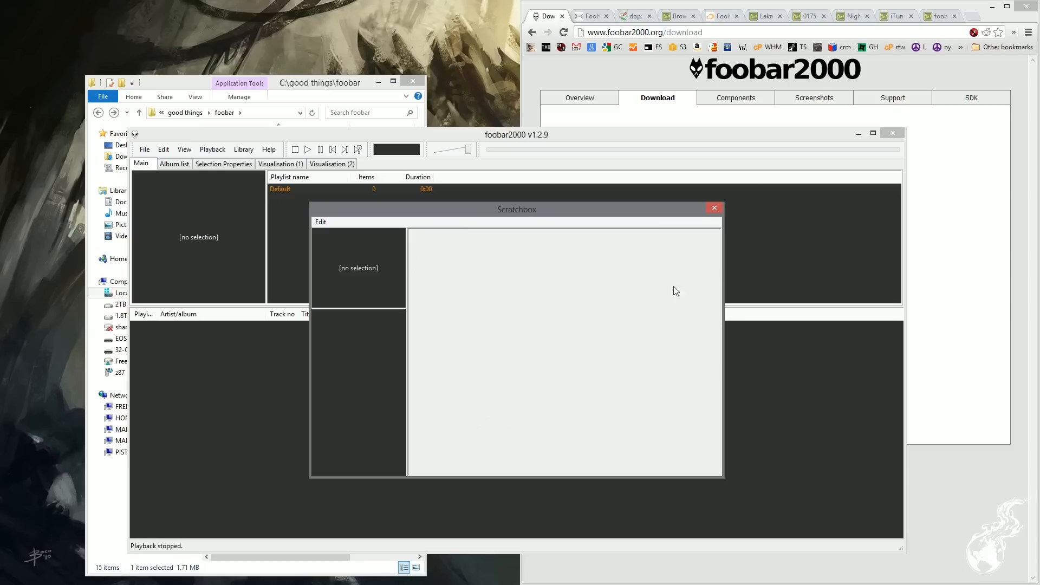
# Split the scratchbox's large right pane with a top/bottom splitter
pyautogui.rightClick(523, 283)
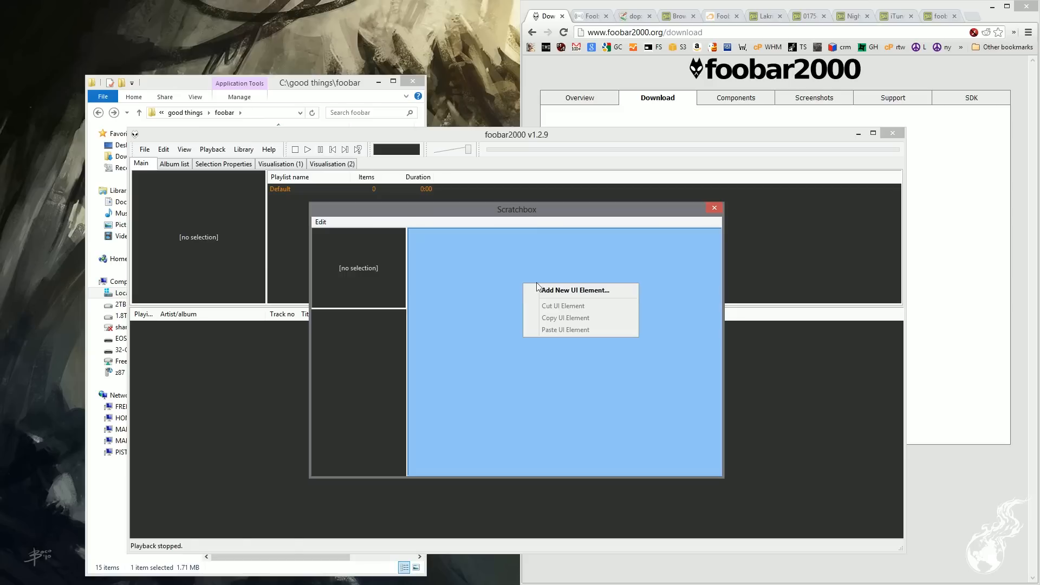
pyautogui.click(568, 291)
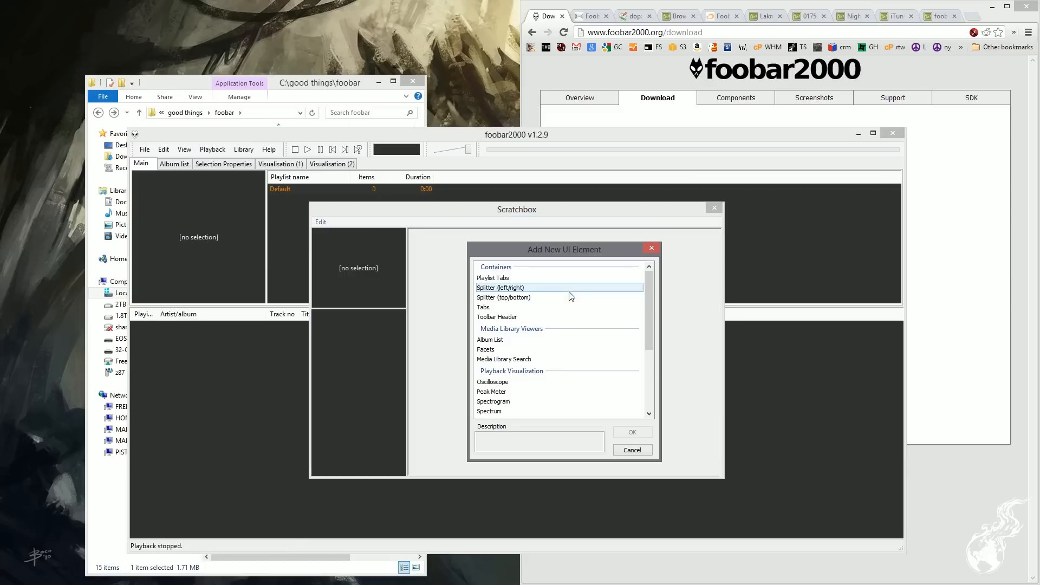
pyautogui.click(539, 298)
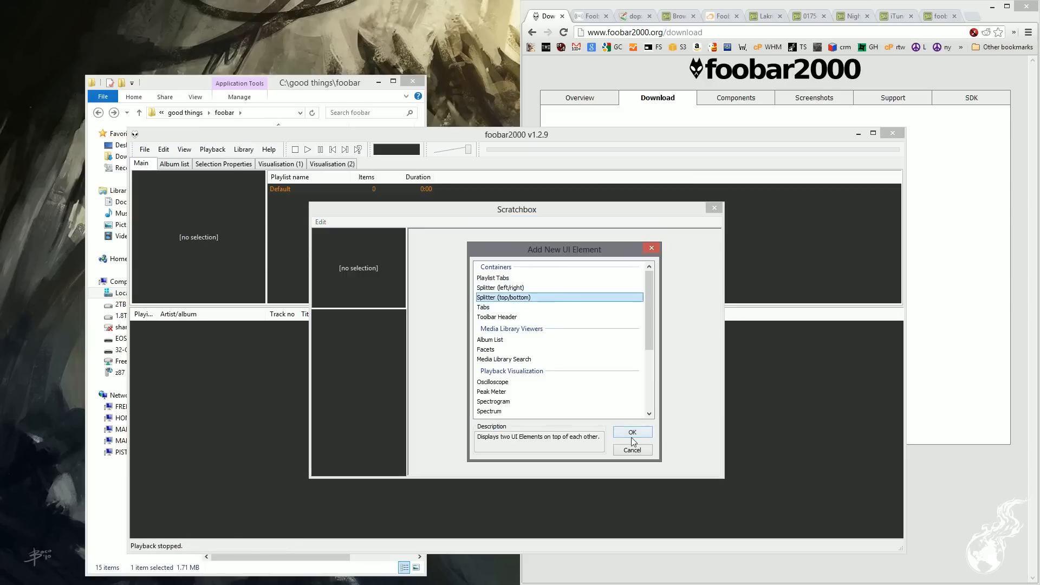
pyautogui.click(632, 432)
# Add a left/right splitter to the upper pane beside the album art, with its divider about three-quarters across
pyautogui.click(610, 288)
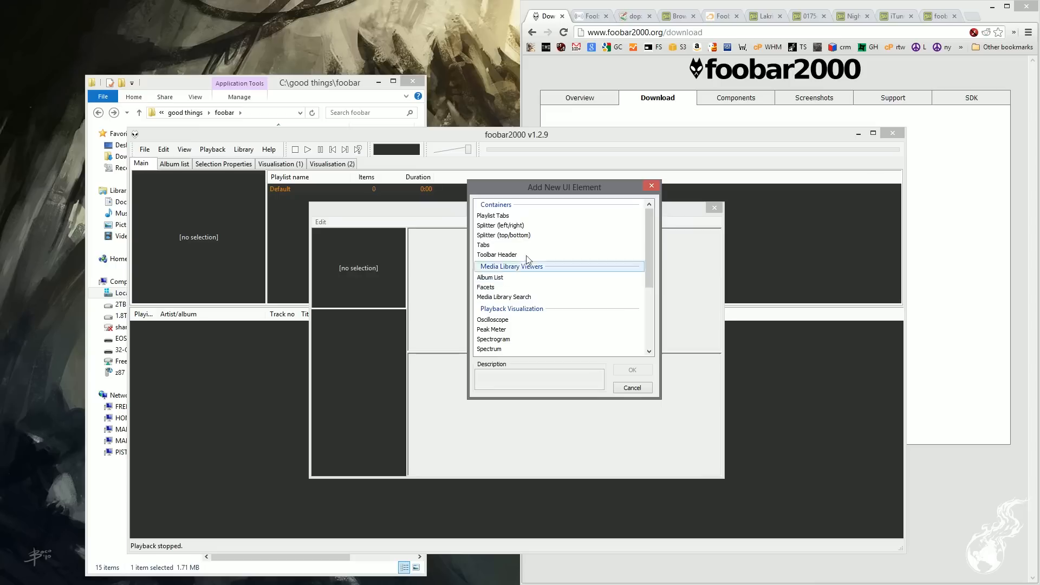
pyautogui.click(541, 226)
pyautogui.click(632, 369)
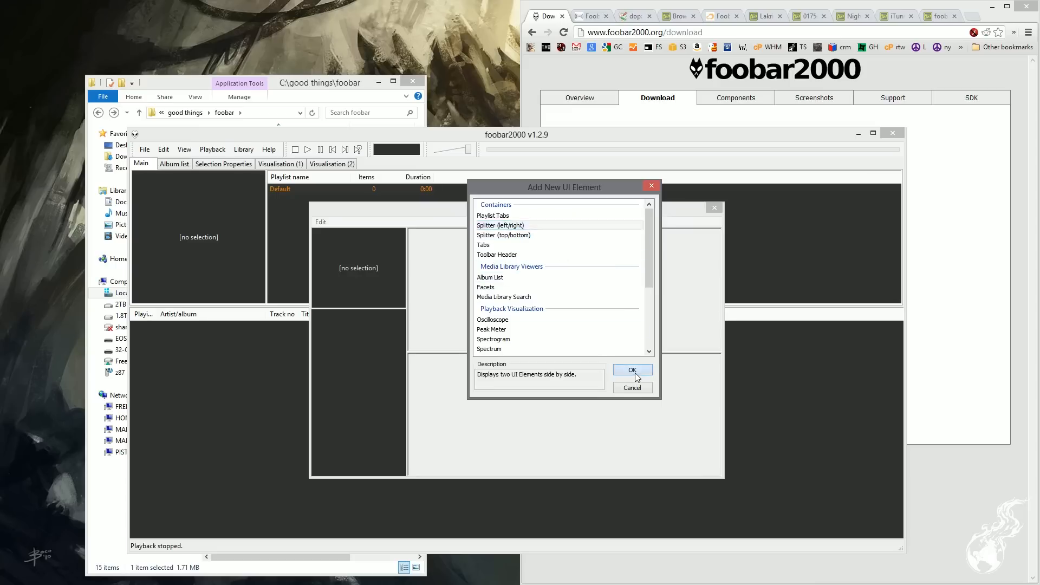
pyautogui.moveTo(564, 295); pyautogui.dragTo(643, 294)
# Add an Equalizer to the scratchbox's upper-right pane and raise the horizontal divider beneath it slightly
pyautogui.click(661, 291)
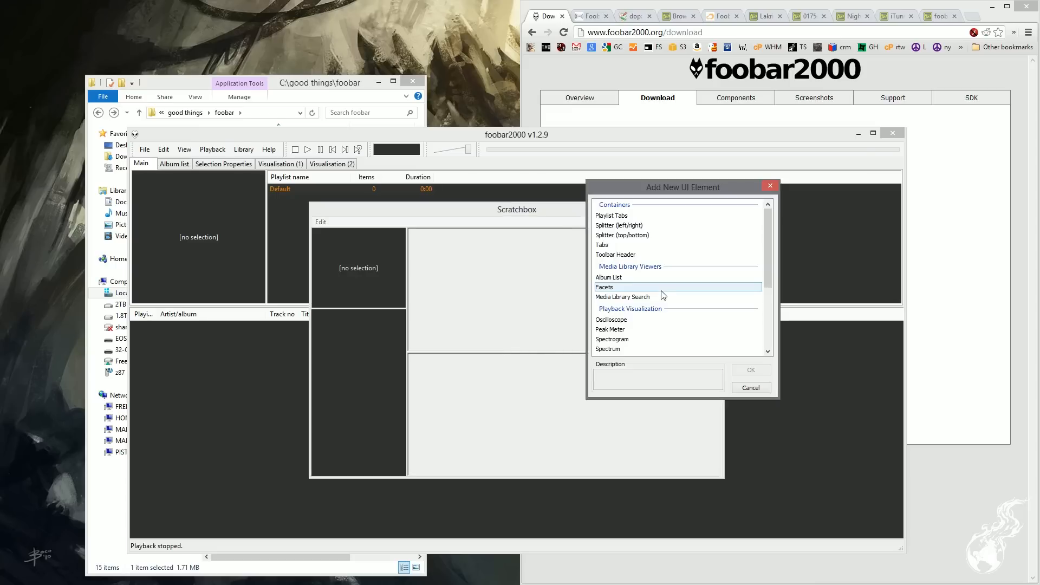
pyautogui.scroll(-2, 628, 330)
pyautogui.scroll(-2, 628, 325)
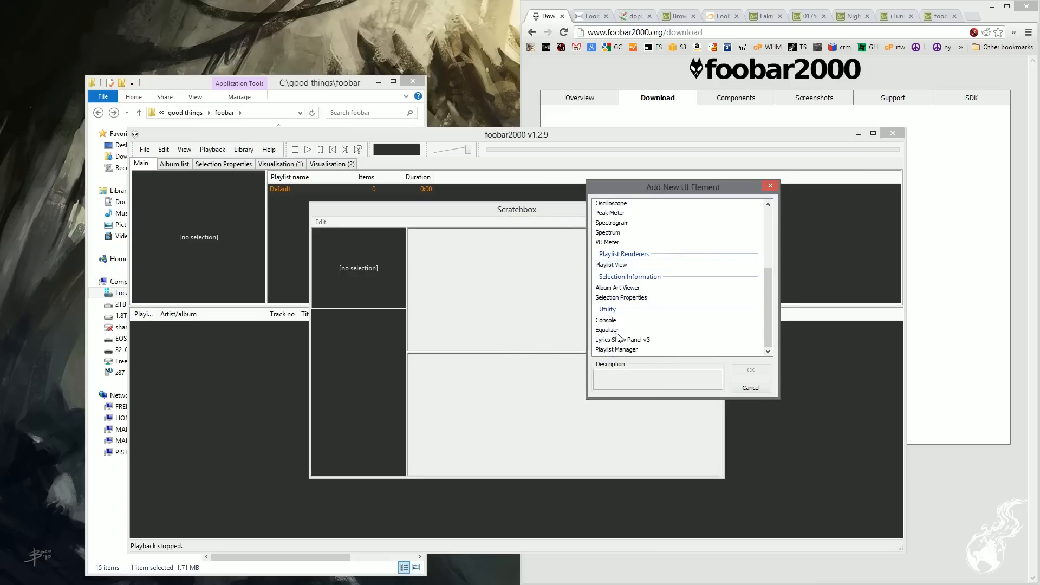
pyautogui.click(608, 330)
pyautogui.click(749, 371)
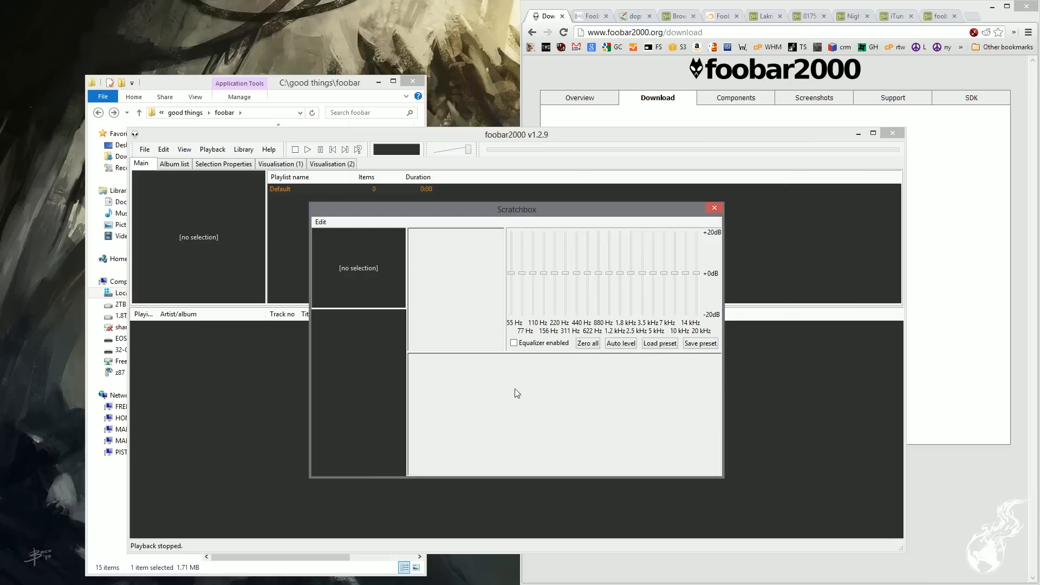
pyautogui.moveTo(479, 352); pyautogui.dragTo(480, 336)
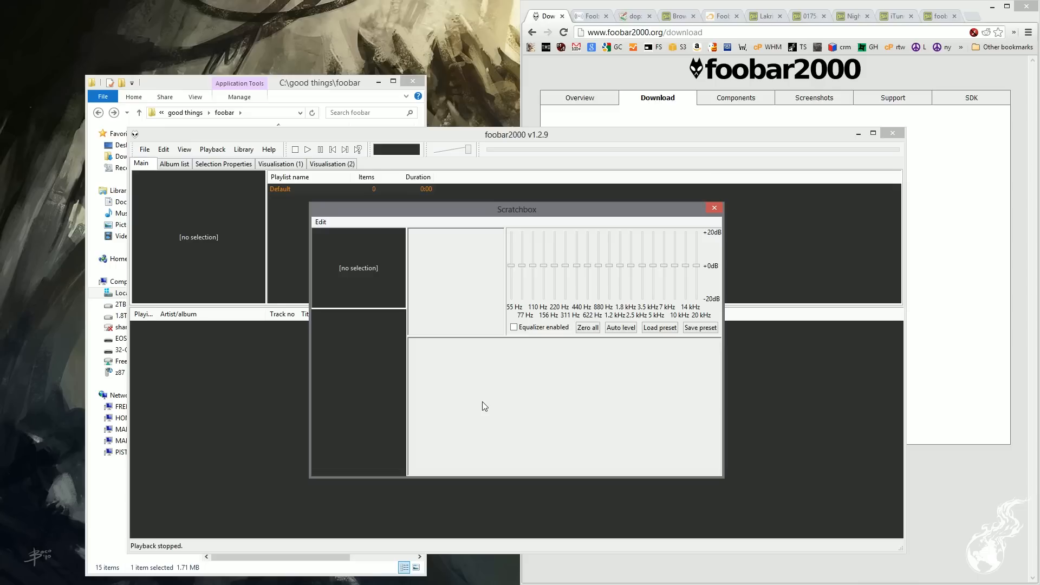
# Add a Playlist Tabs container to the scratchbox's empty pane below the equalizer
pyautogui.click(464, 389)
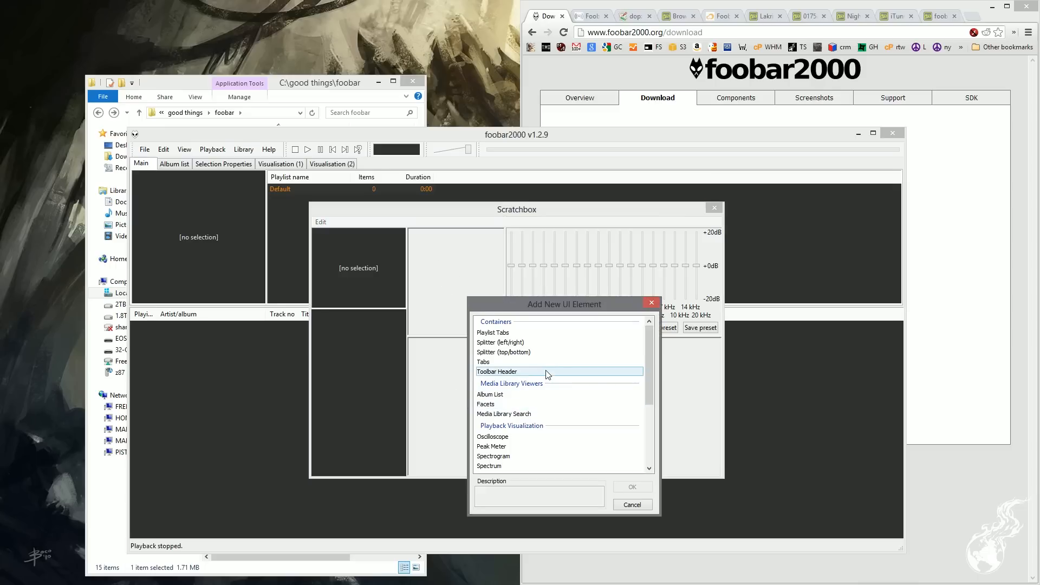
pyautogui.click(492, 332)
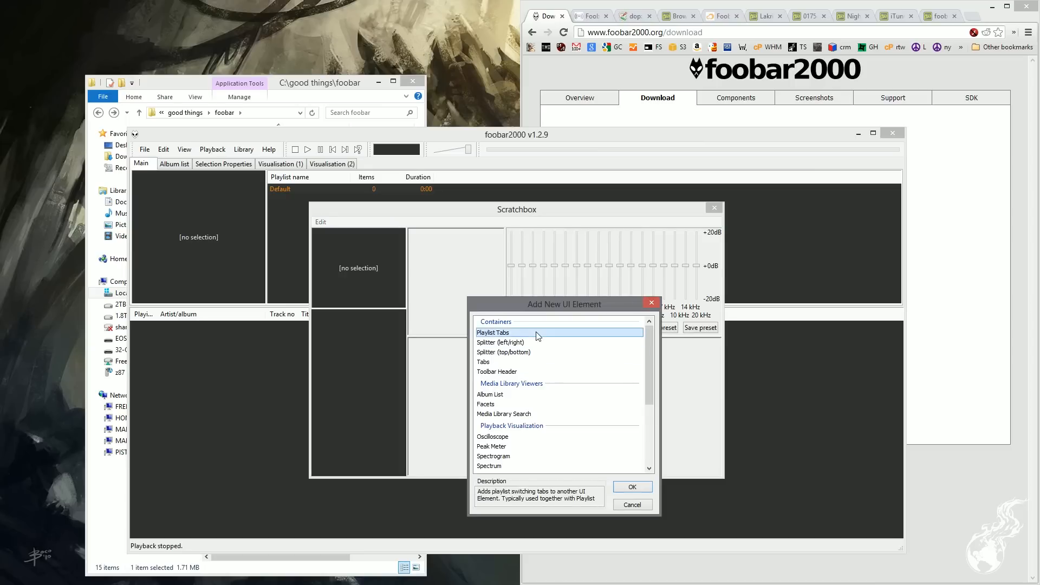
pyautogui.click(629, 486)
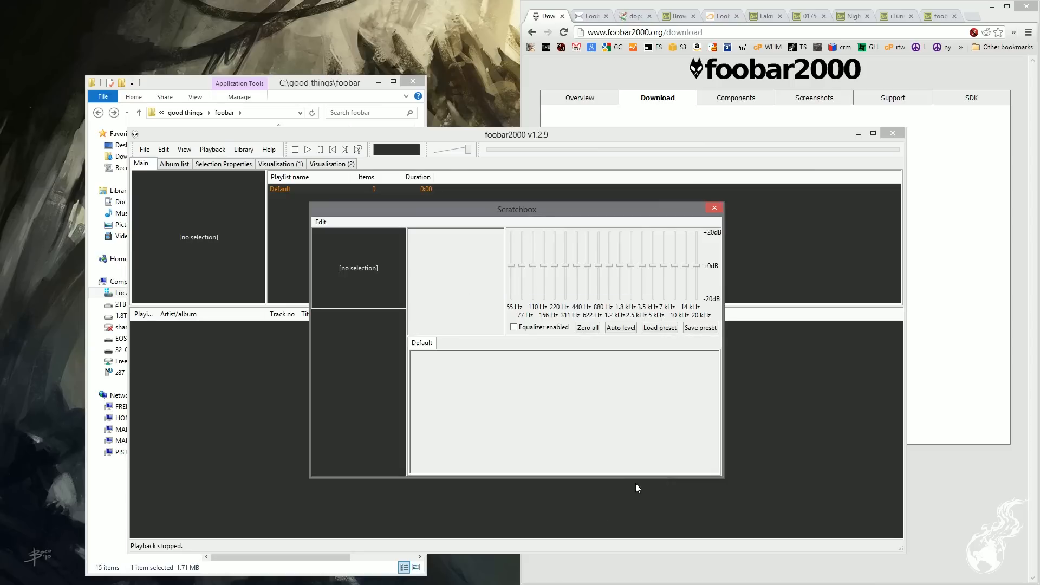
# Add a Playlist View inside the Playlist Tabs container of the scratchbox
pyautogui.click(433, 361)
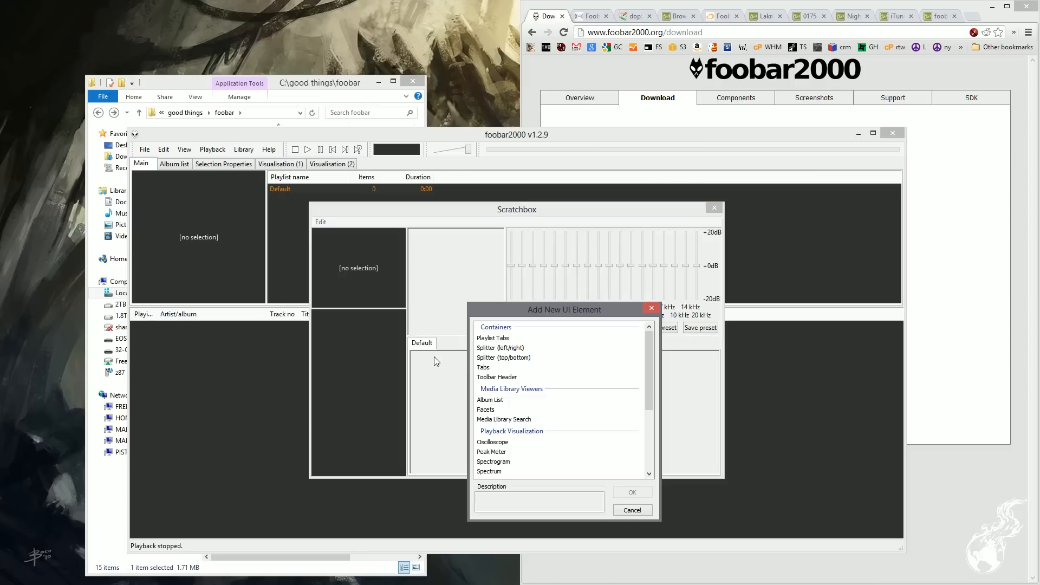
pyautogui.scroll(-1, 520, 401)
pyautogui.scroll(1, 520, 390)
pyautogui.scroll(-1, 522, 390)
pyautogui.scroll(-3, 520, 390)
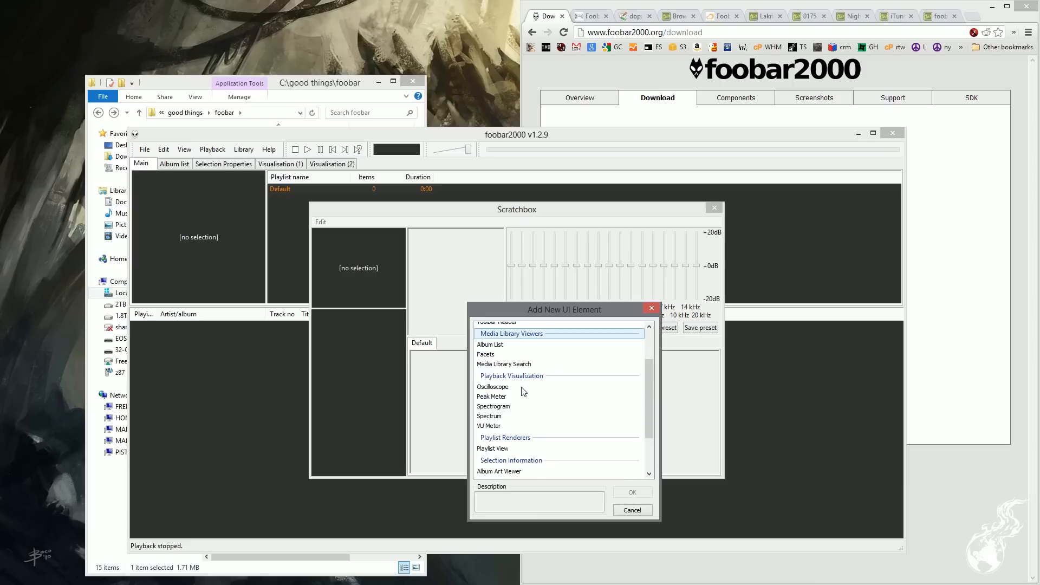
pyautogui.click(508, 411)
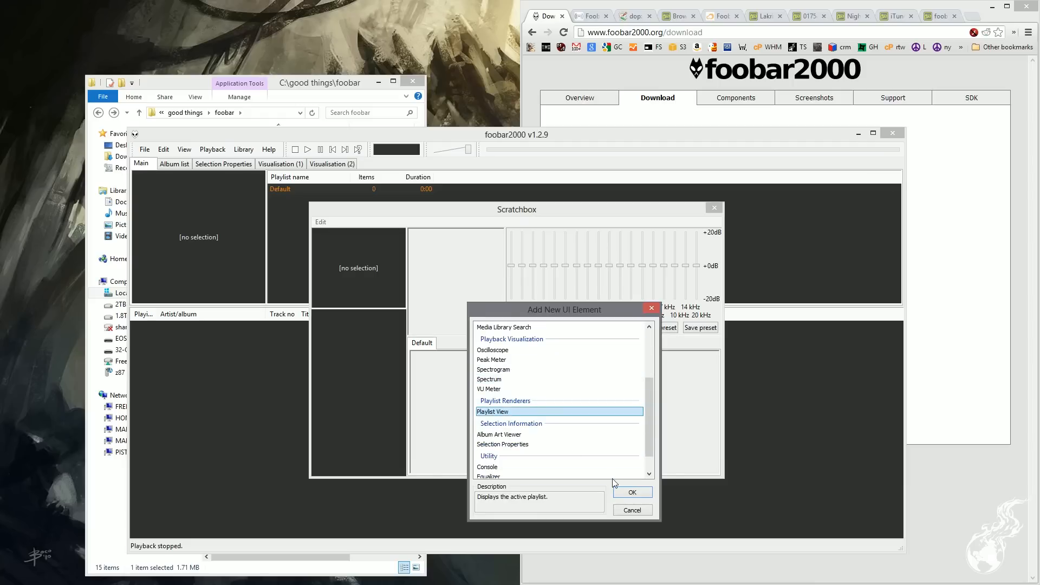
pyautogui.click(632, 492)
# Add Facets to the empty scratchbox pane between the album art and the equalizer
pyautogui.click(415, 283)
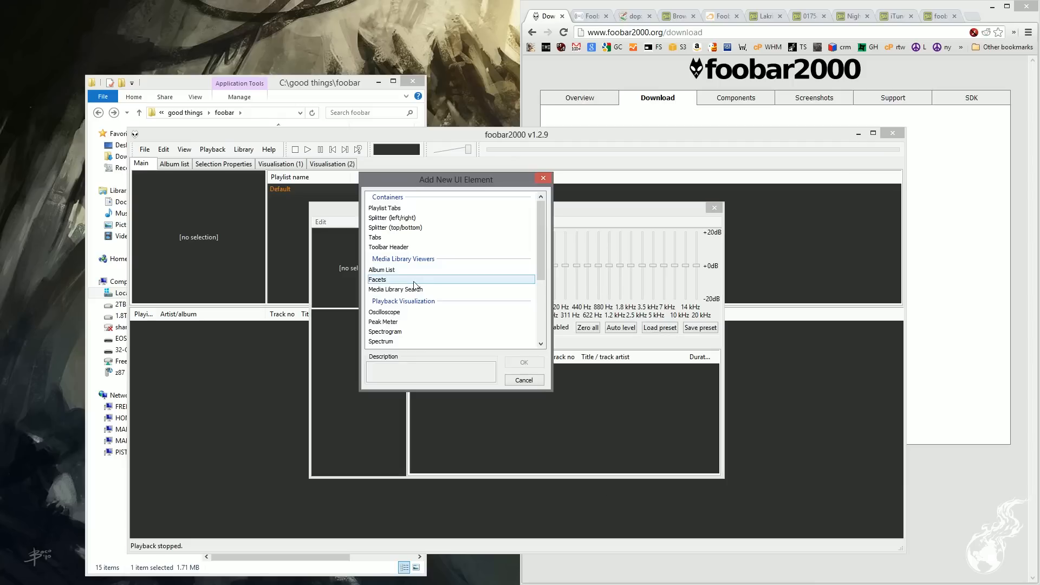
pyautogui.click(414, 279)
pyautogui.click(524, 363)
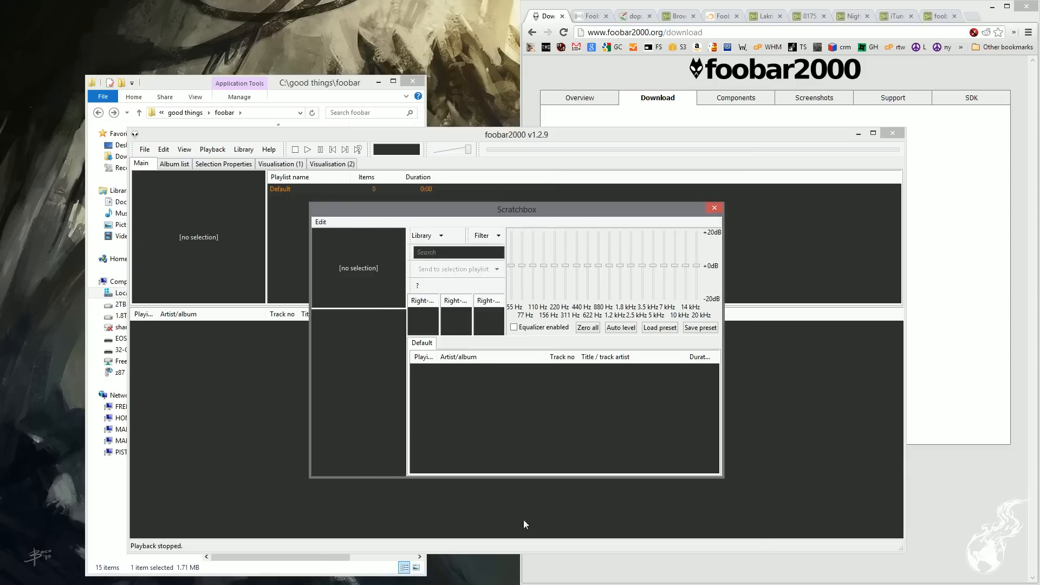
# Apply the scratchbox layout to the main window, accepting the overwrite, and close the scratchbox
pyautogui.click(321, 222)
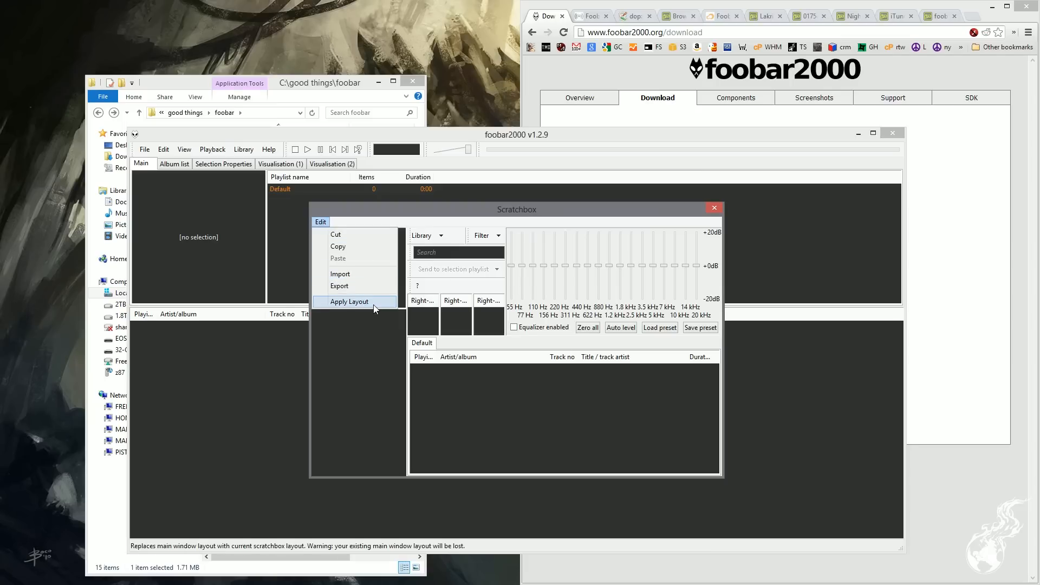
pyautogui.click(350, 301)
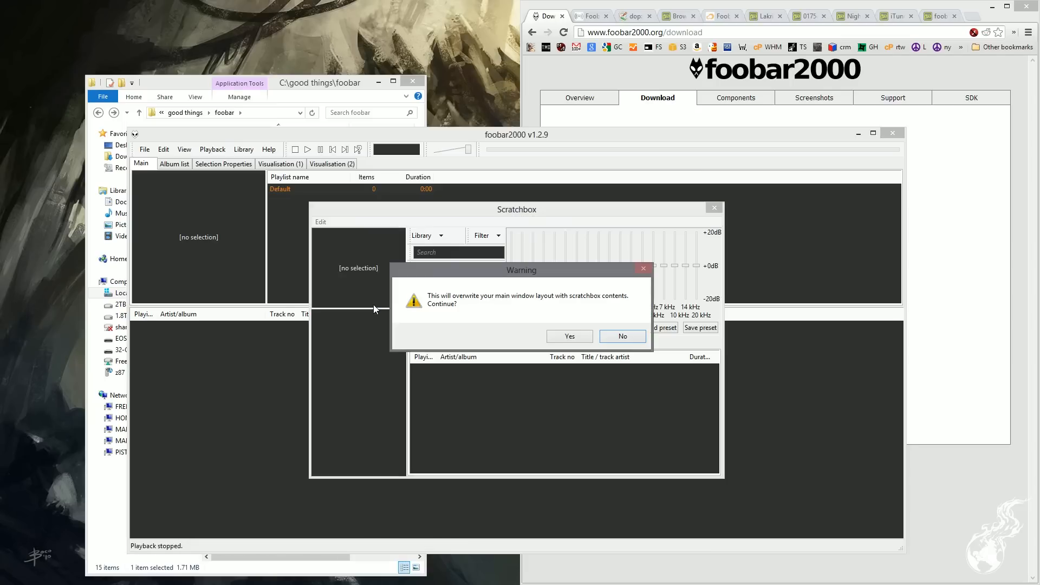
pyautogui.click(578, 337)
pyautogui.click(714, 208)
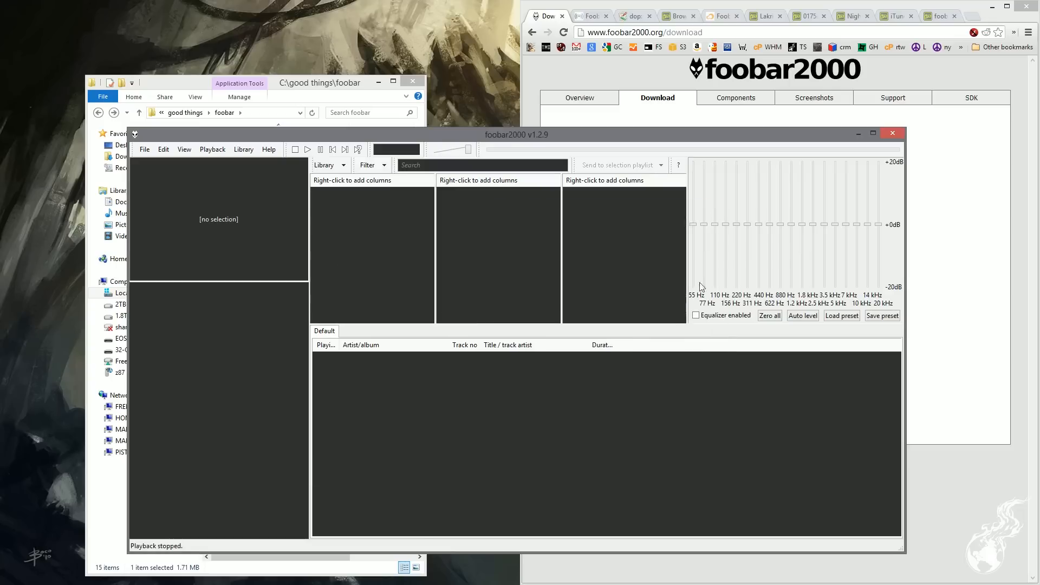
# Maximize the main window and narrow the column holding the album art and lyrics panels by about a third
pyautogui.doubleClick(528, 134)
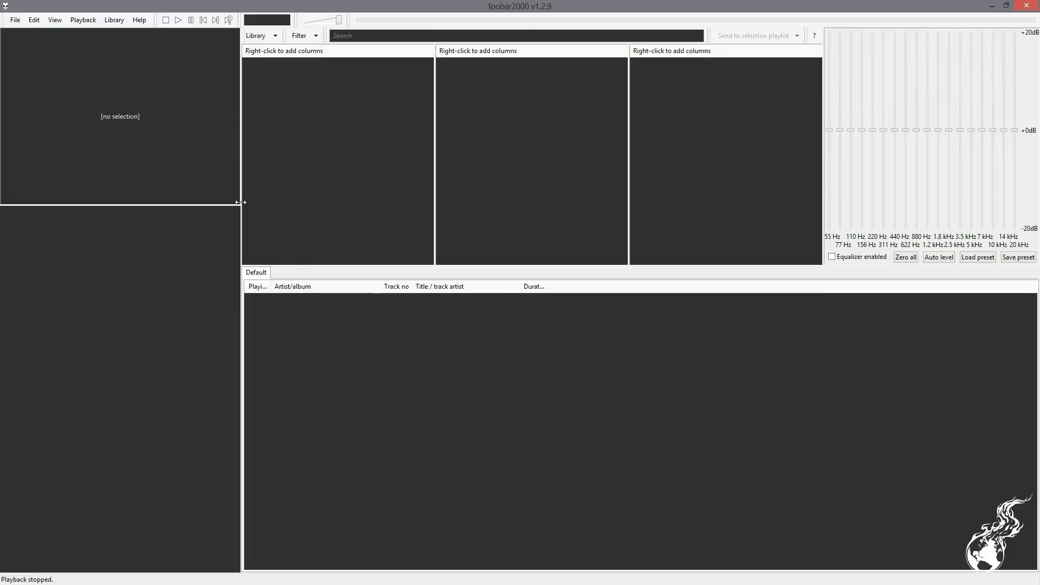
pyautogui.moveTo(240, 202); pyautogui.dragTo(151, 197)
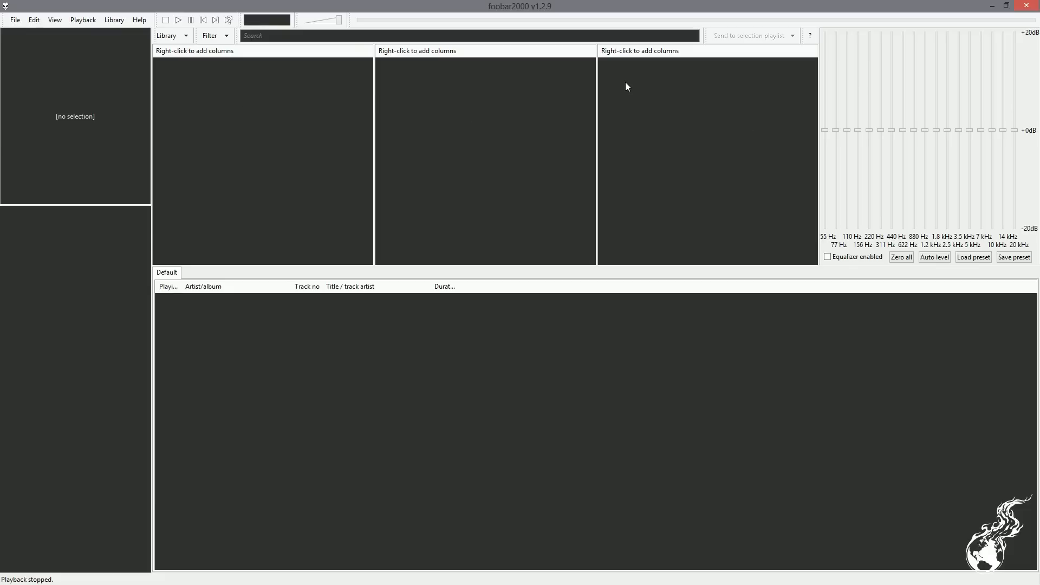
# Set the first Facets pane to the Genre column and narrow it to about two-thirds of its width
pyautogui.rightClick(211, 52)
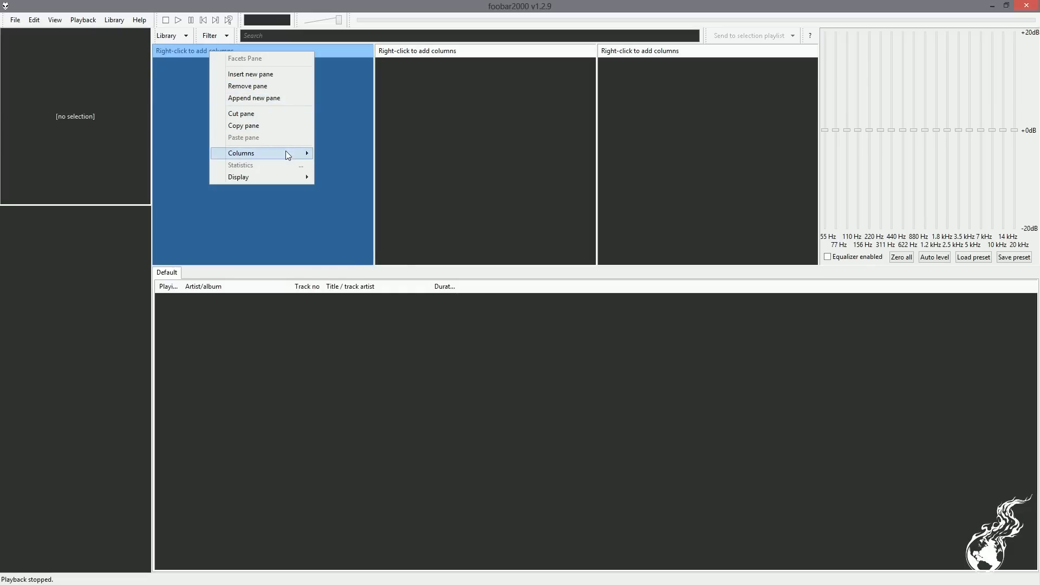
pyautogui.moveTo(286, 152)
pyautogui.click(378, 157)
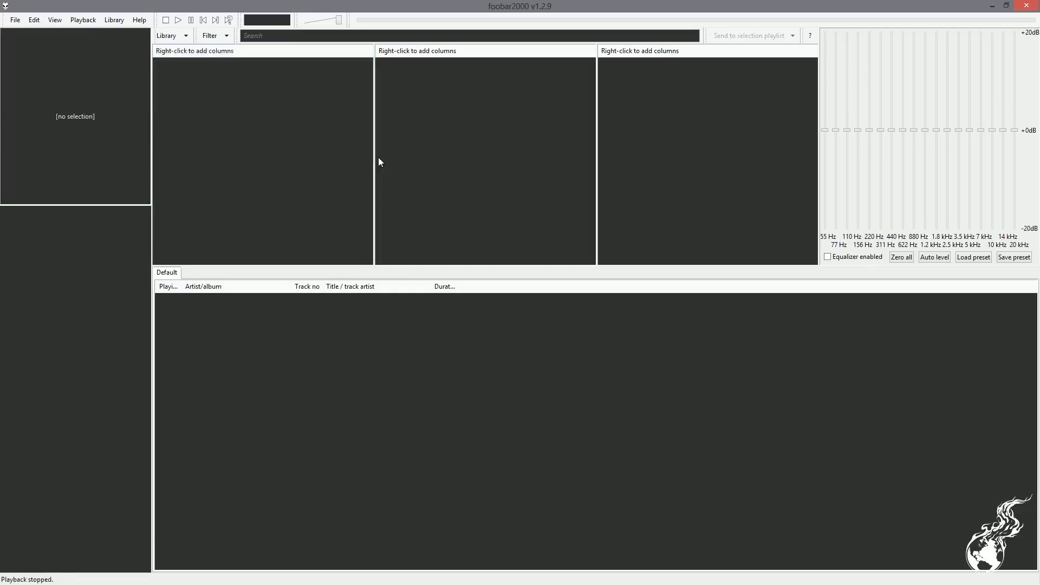
pyautogui.moveTo(374, 135); pyautogui.dragTo(307, 135)
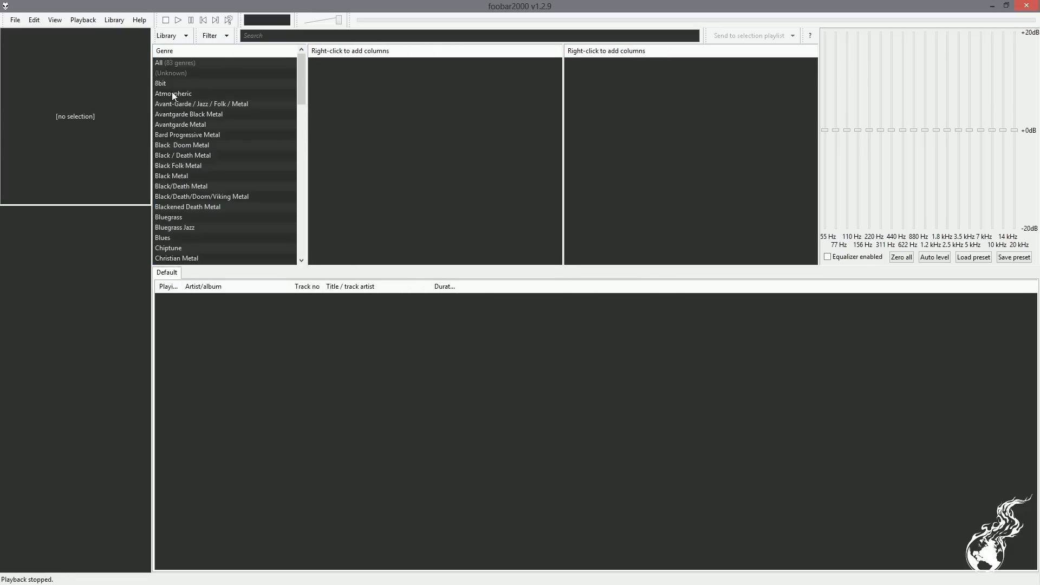
# Browse the tracks listed under All and several metal genres, including Black/Death Metal, Black Metal and Black Doom Metal
pyautogui.click(164, 63)
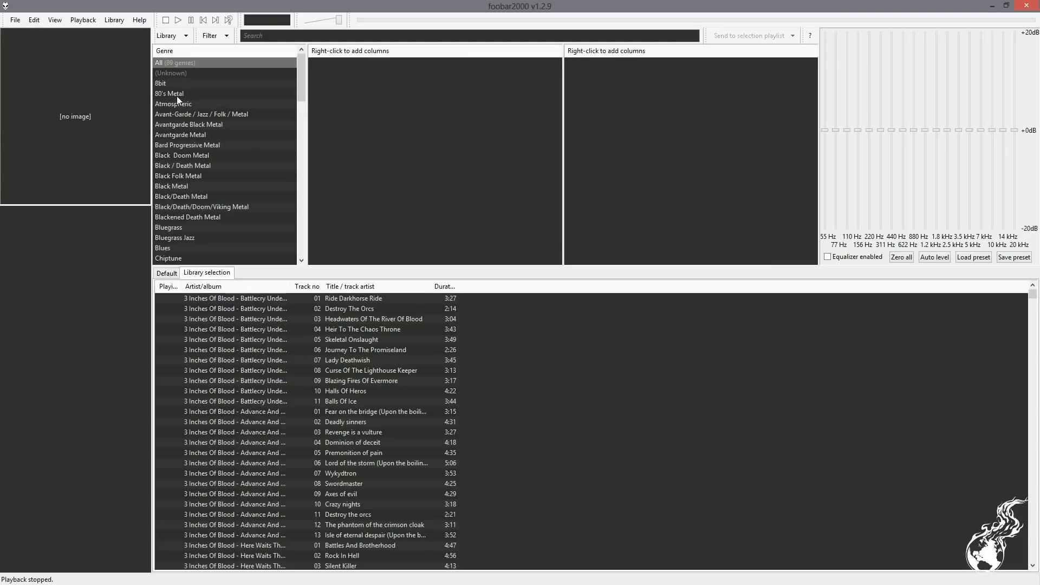
pyautogui.click(177, 96)
pyautogui.click(188, 124)
pyautogui.click(183, 195)
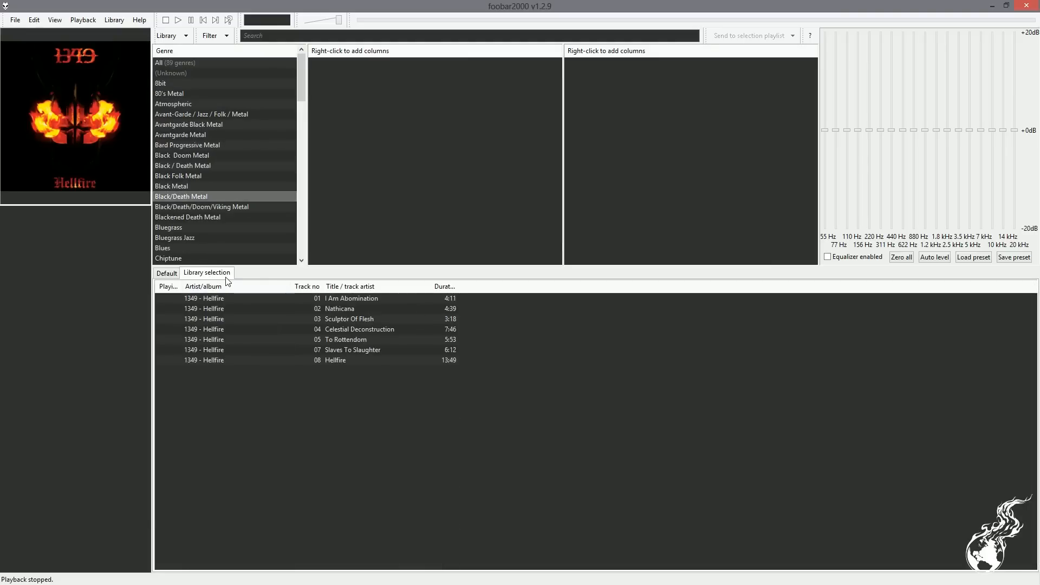
pyautogui.click(191, 187)
pyautogui.click(190, 155)
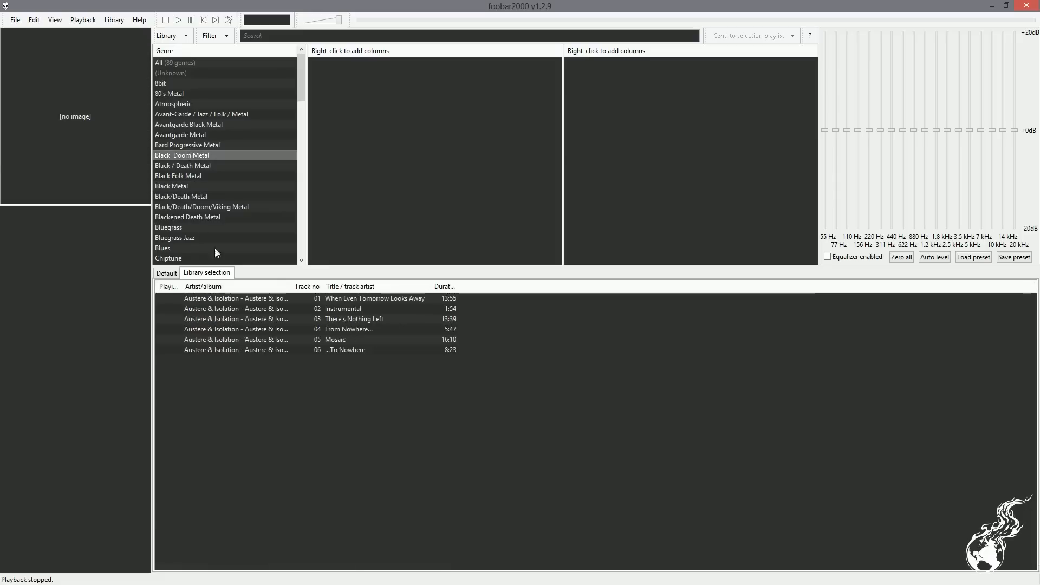
# Move the Default playlist after Library selection and make it the active playlist
pyautogui.moveTo(165, 276); pyautogui.dragTo(227, 280)
pyautogui.click(227, 280)
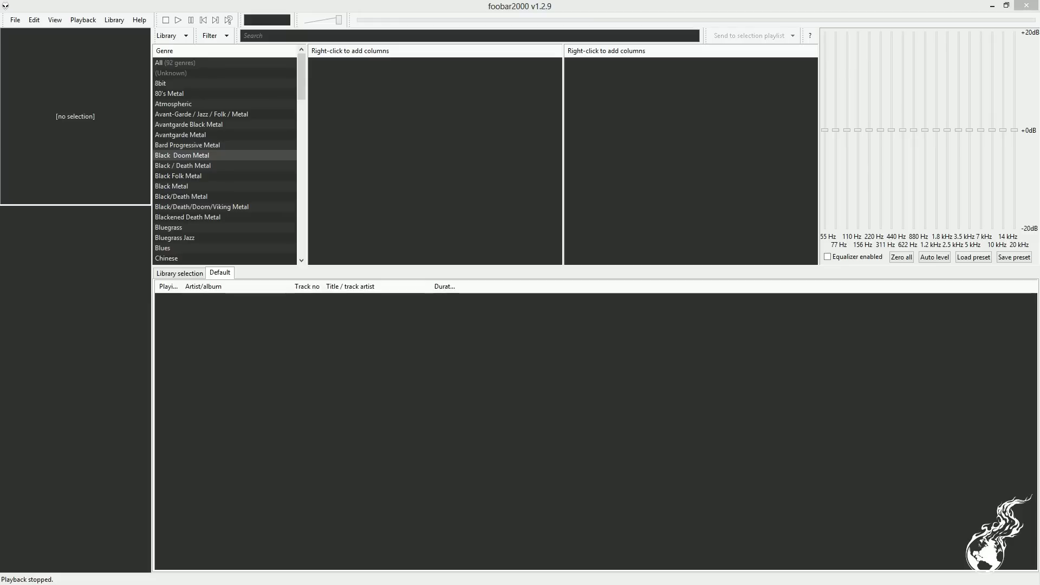
# Add the Zweihänder audio files from the z2 folder to the Default playlist and move the folder window out of view
pyautogui.moveTo(314, 327); pyautogui.dragTo(358, 342)
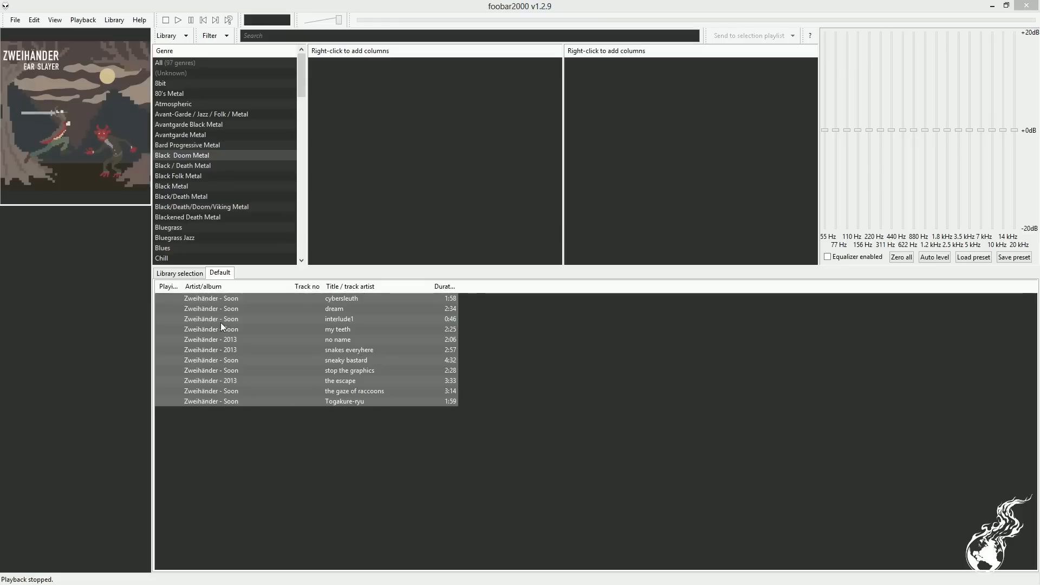
pyautogui.moveTo(0, 107); pyautogui.dragTo(279, 179)
pyautogui.moveTo(384, 175); pyautogui.dragTo(1004, 132)
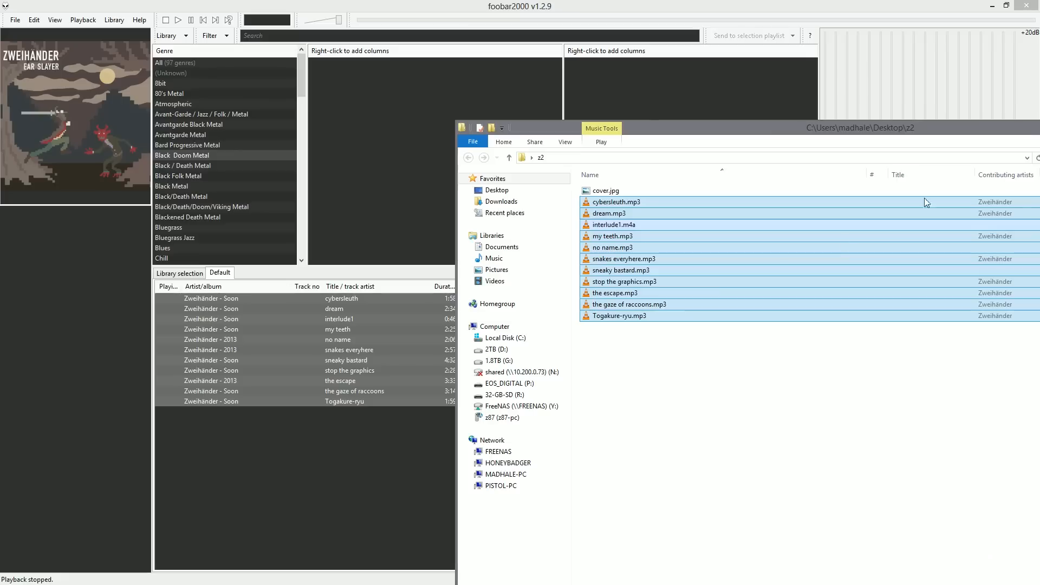
pyautogui.moveTo(692, 130); pyautogui.dragTo(0, 170)
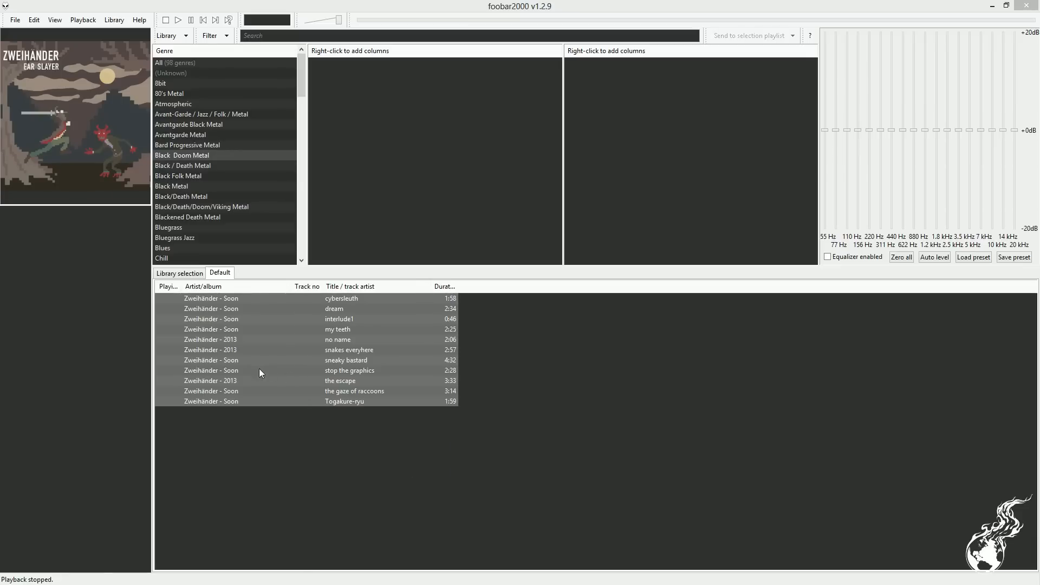
# Select the track "my teeth" and widen the album art column slightly to fit its cover
pyautogui.click(191, 332)
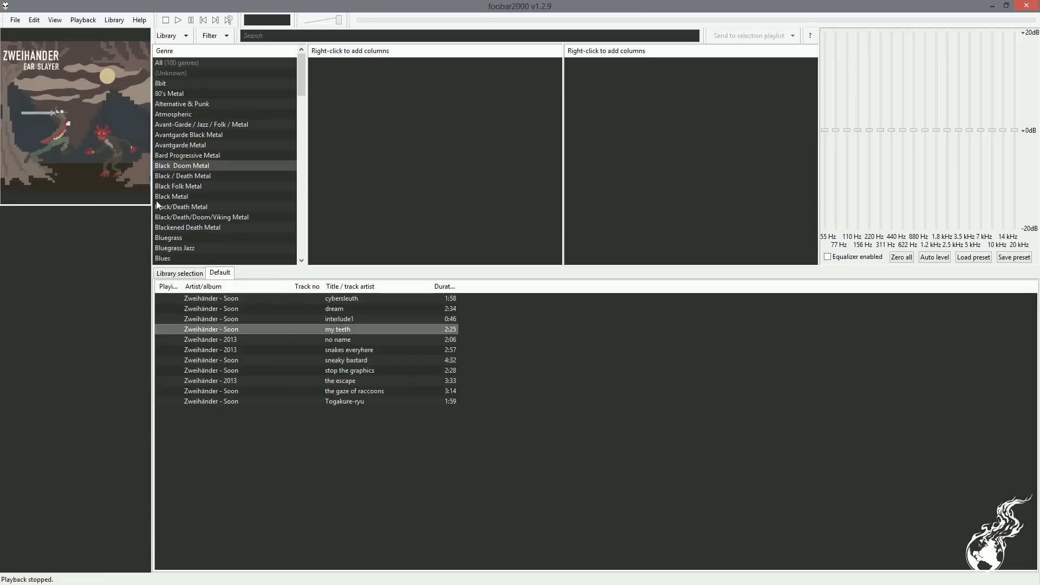
pyautogui.moveTo(152, 197); pyautogui.dragTo(178, 191)
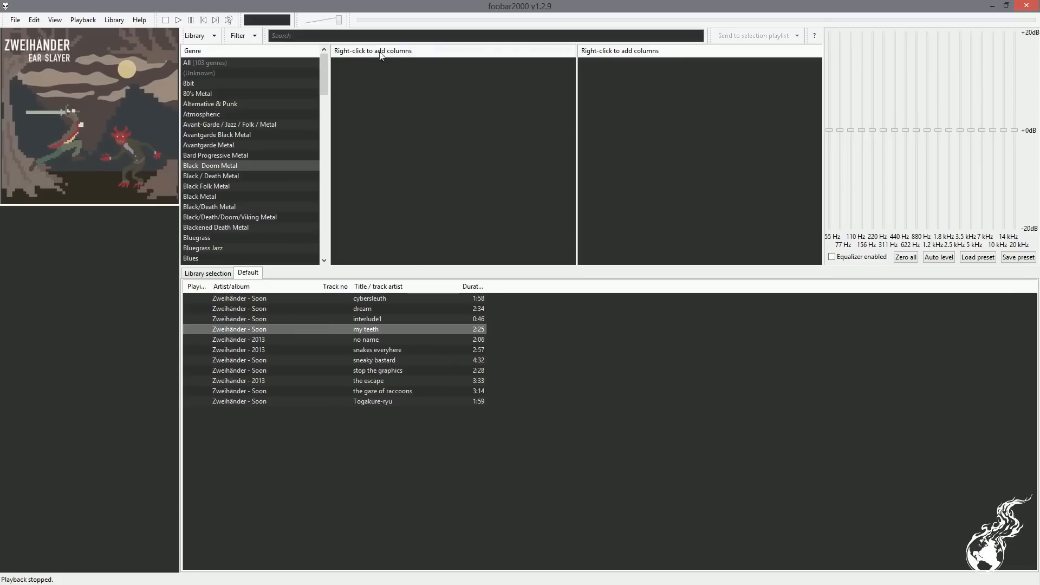
# Select All in the Genre pane and set the second Facets pane to the Artist column
pyautogui.click(196, 64)
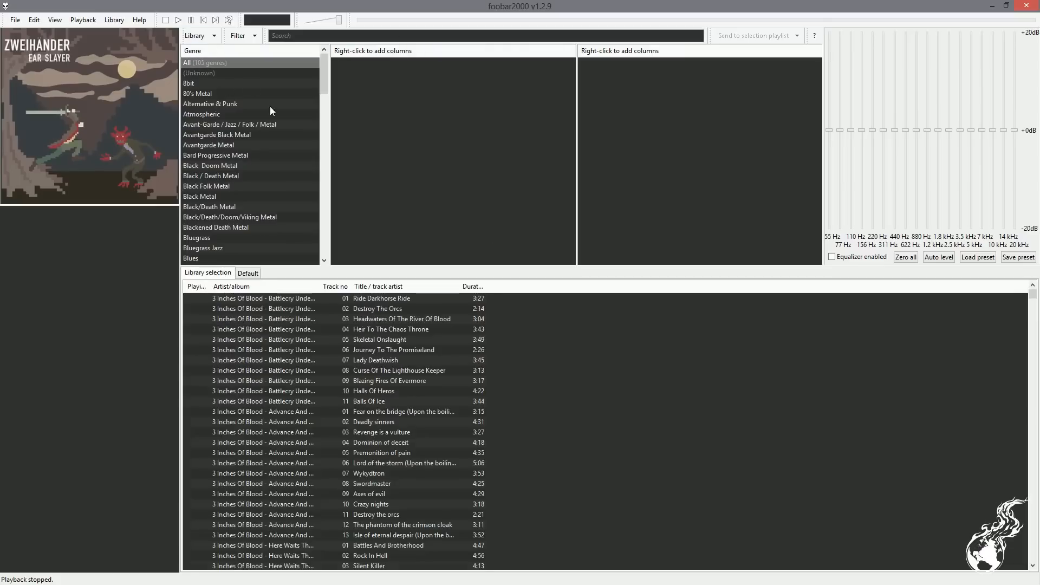
pyautogui.rightClick(390, 49)
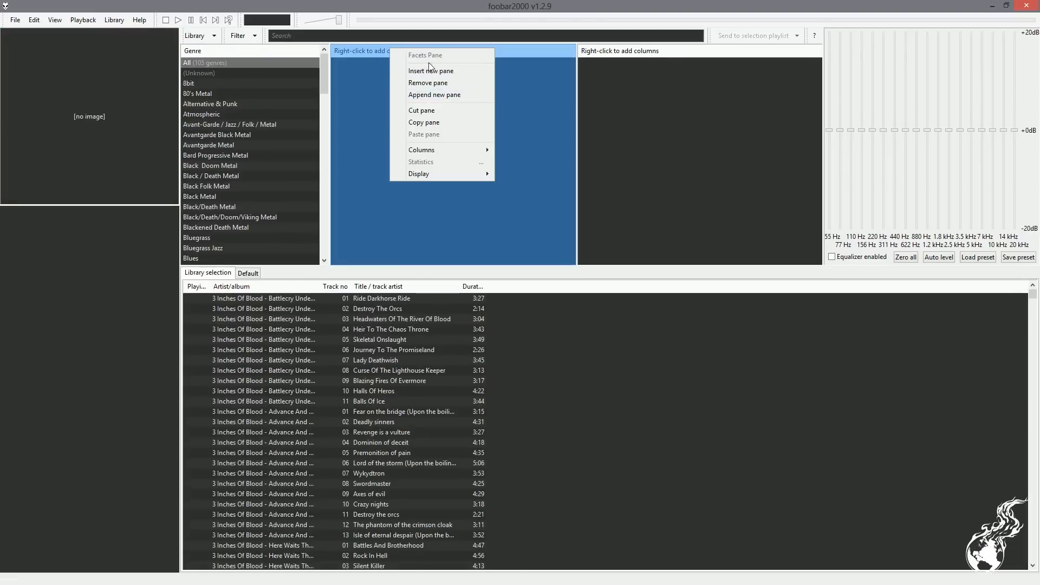
pyautogui.moveTo(466, 151)
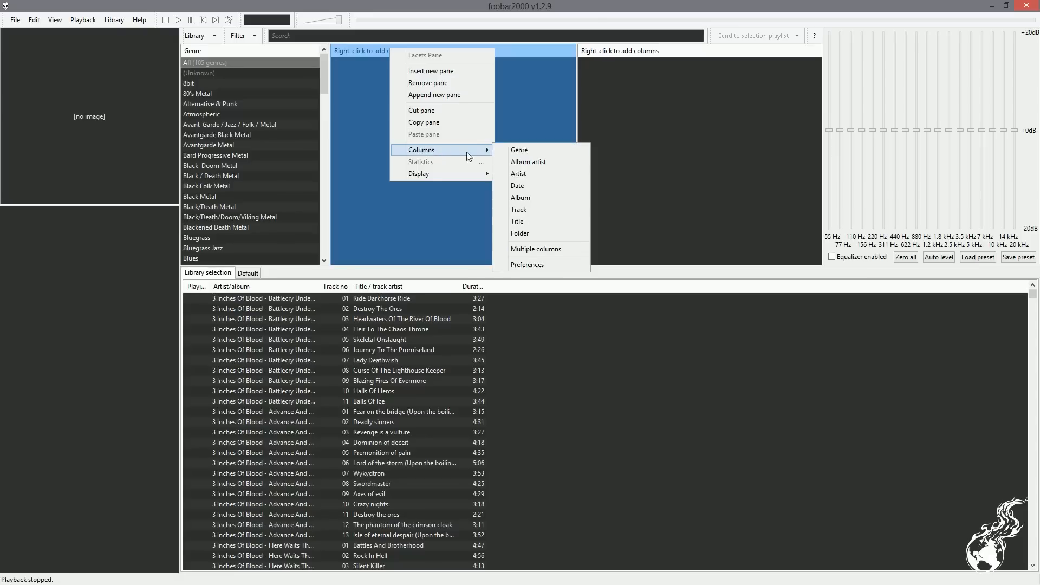
pyautogui.click(544, 176)
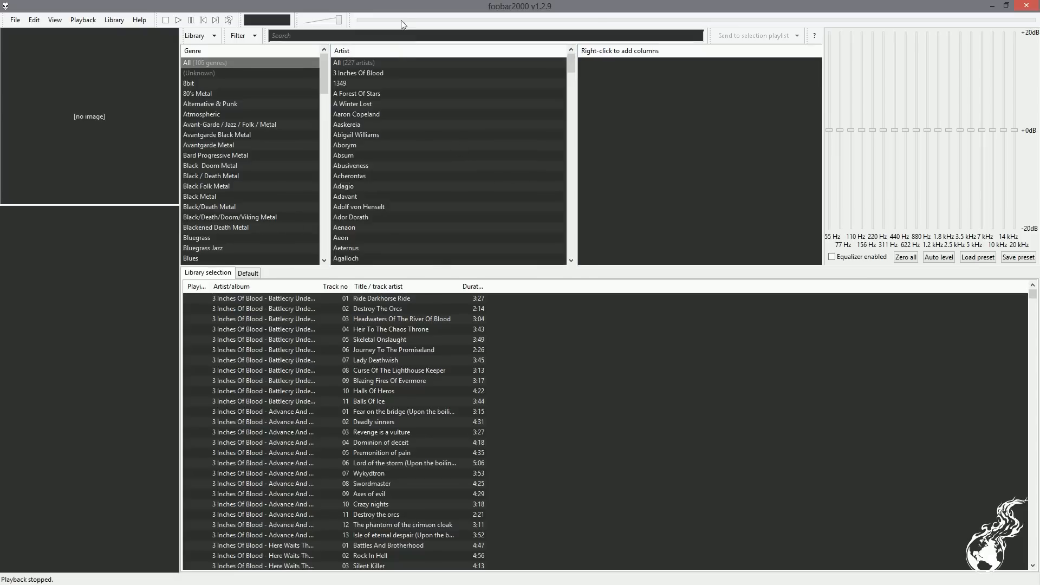
# Allow multiple columns in the Artist pane and add the Last added statistic to it
pyautogui.rightClick(394, 54)
pyautogui.moveTo(472, 159)
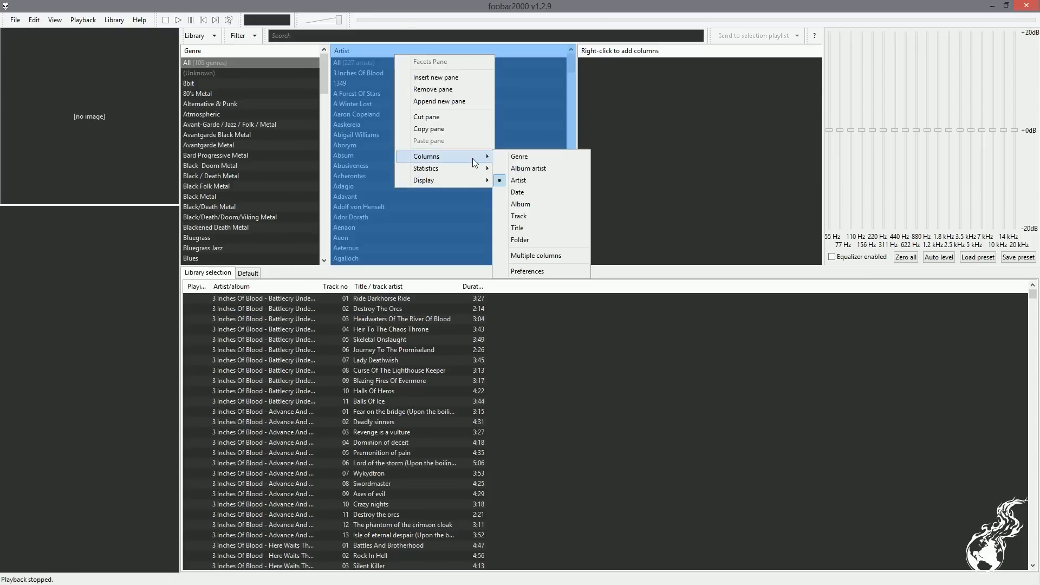
pyautogui.click(556, 258)
pyautogui.rightClick(405, 51)
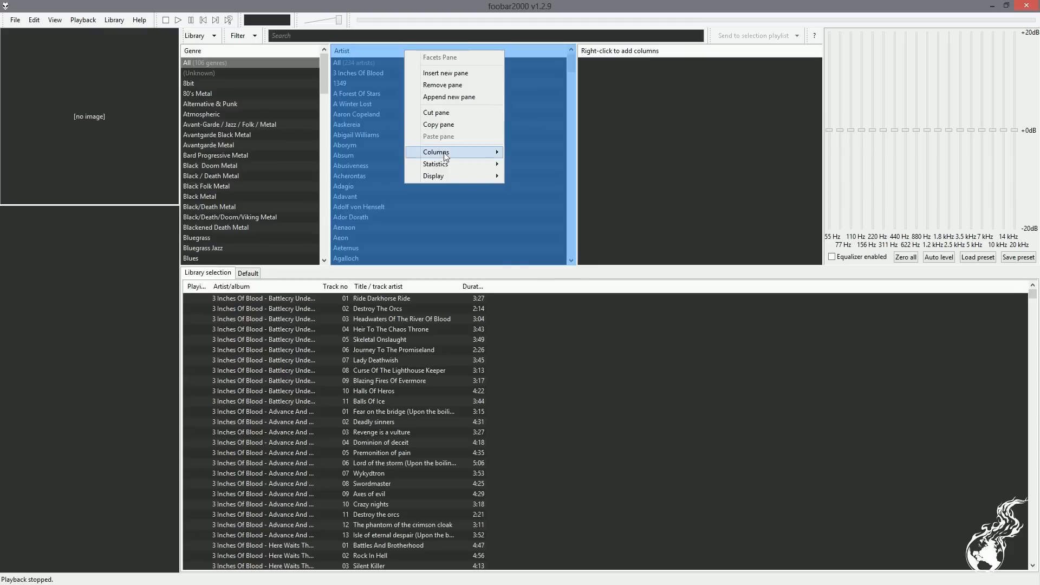
pyautogui.moveTo(440, 151)
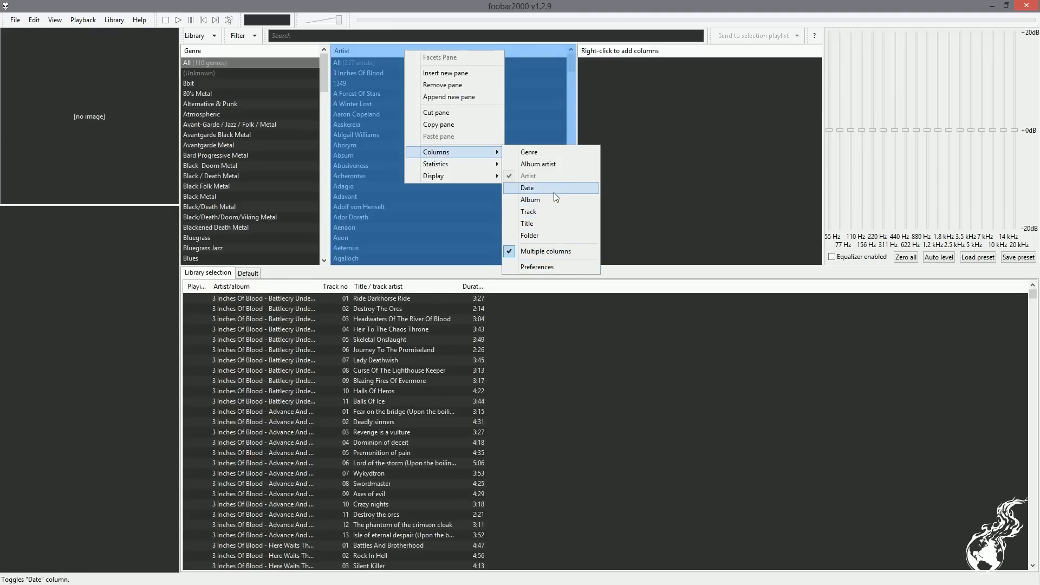
pyautogui.moveTo(486, 161)
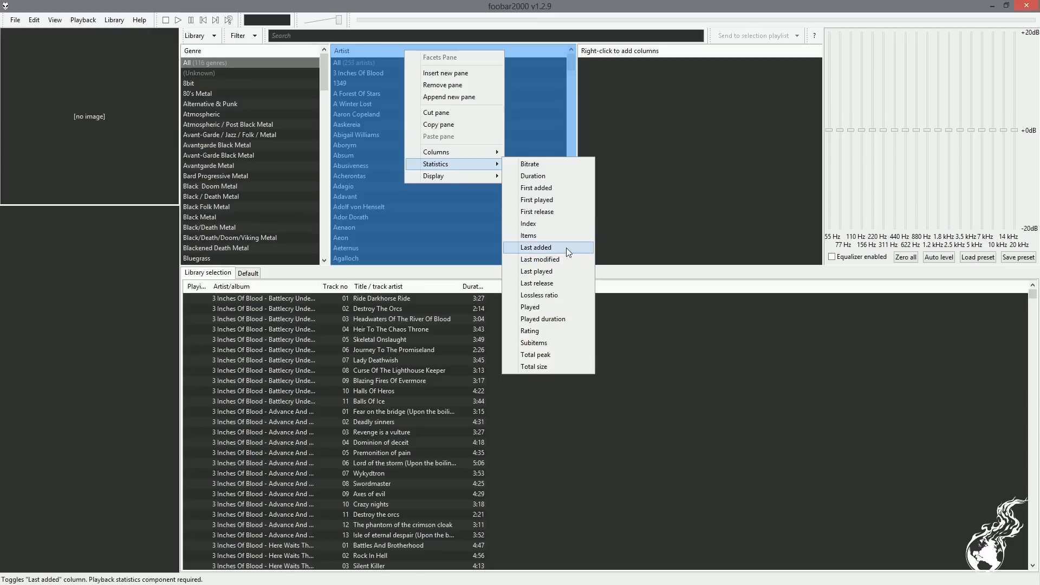
pyautogui.click(549, 247)
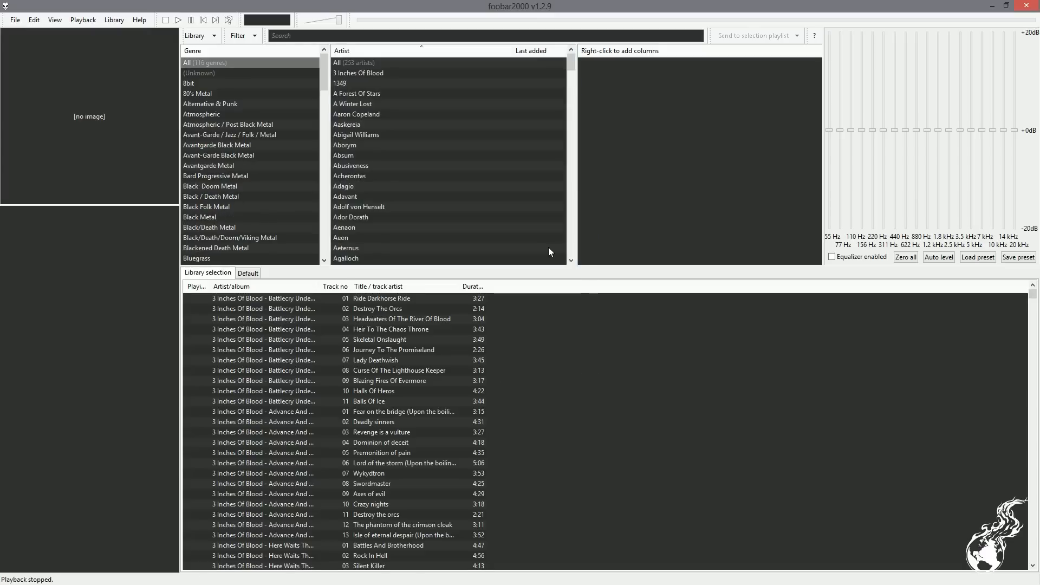
# Add the Last modified statistic to the Artist pane, place it before Last added, and sort the artists by it
pyautogui.moveTo(513, 46); pyautogui.dragTo(481, 46)
pyautogui.rightClick(472, 49)
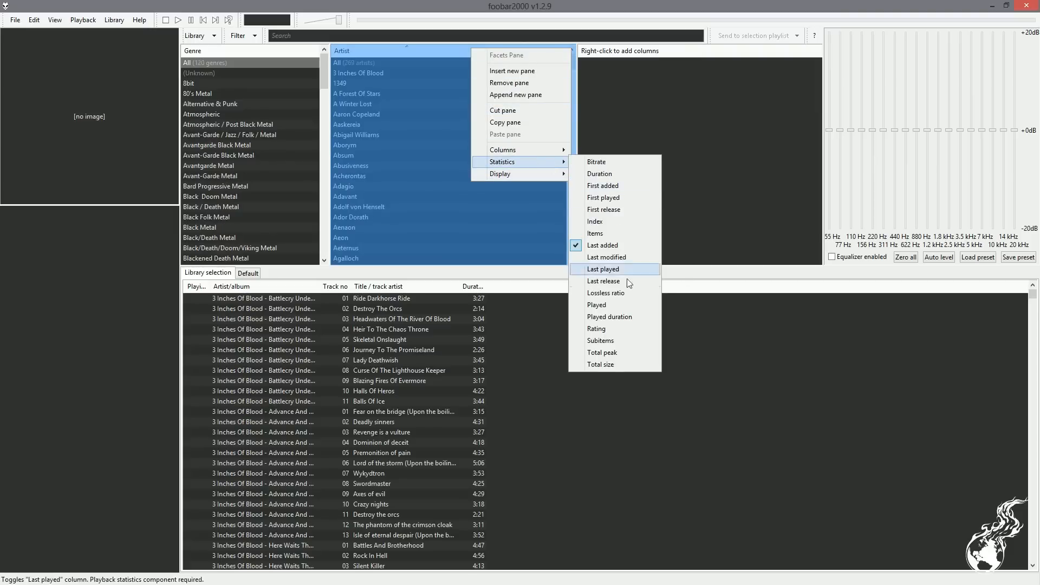
pyautogui.click(605, 257)
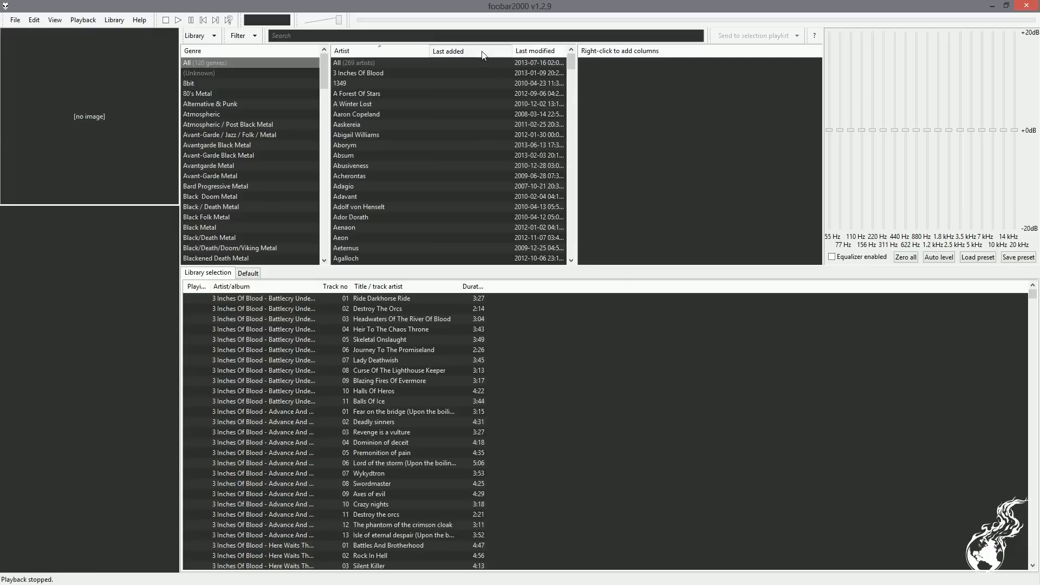
pyautogui.moveTo(531, 51)
pyautogui.mouseDown()
pyautogui.moveTo(453, 52)
pyautogui.moveTo(513, 54)
pyautogui.mouseUp()
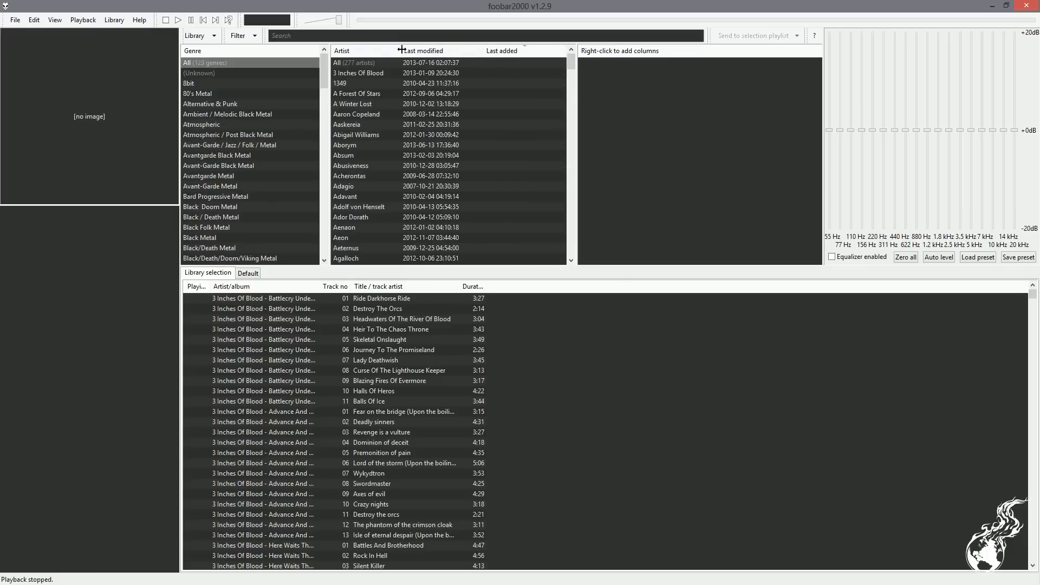
pyautogui.moveTo(402, 50); pyautogui.dragTo(433, 58)
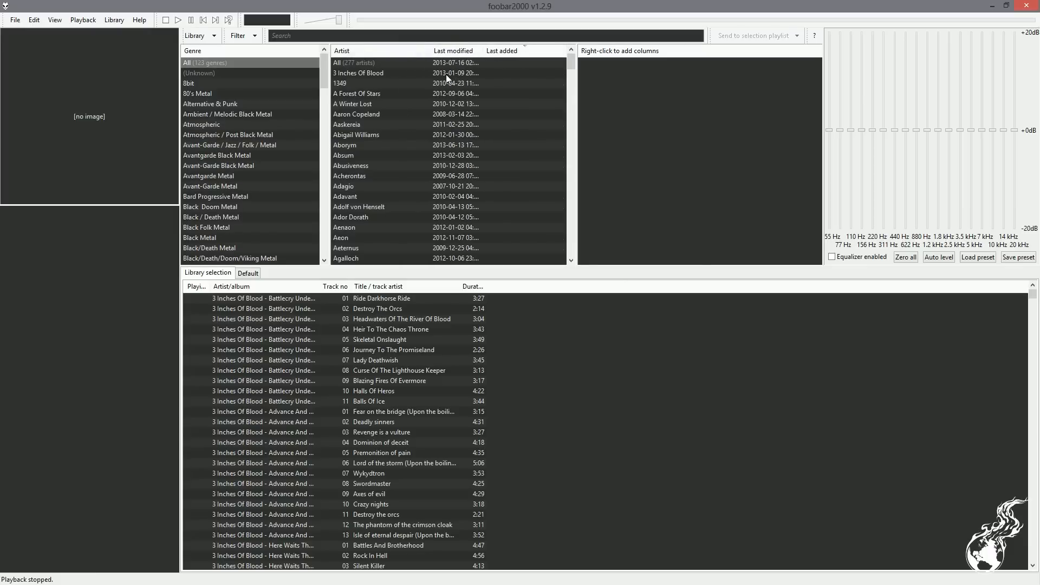
pyautogui.click(462, 54)
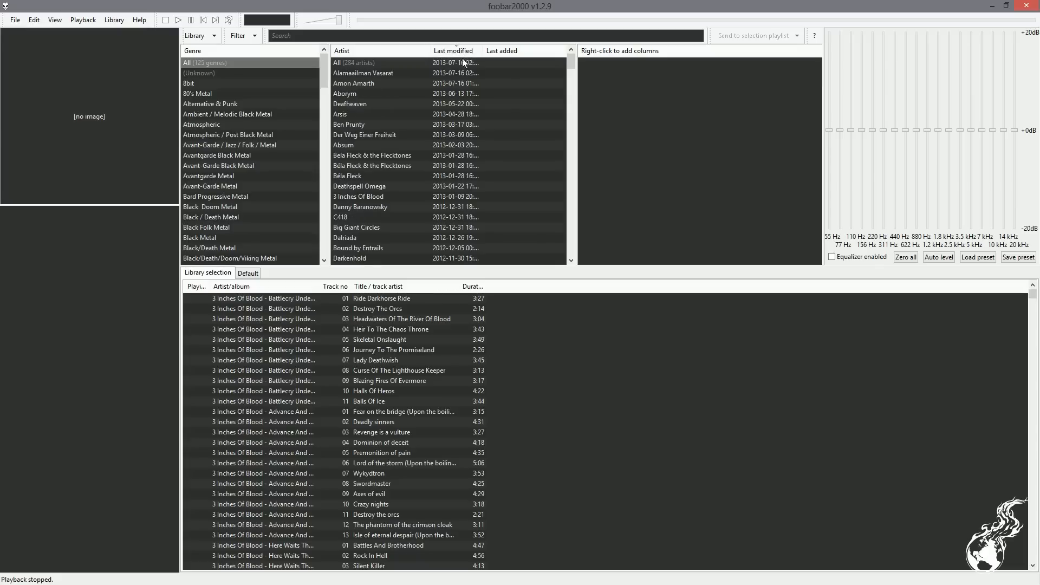
# Select Amon Amarth and widen the Artist pane at the expense of the empty third pane
pyautogui.click(373, 82)
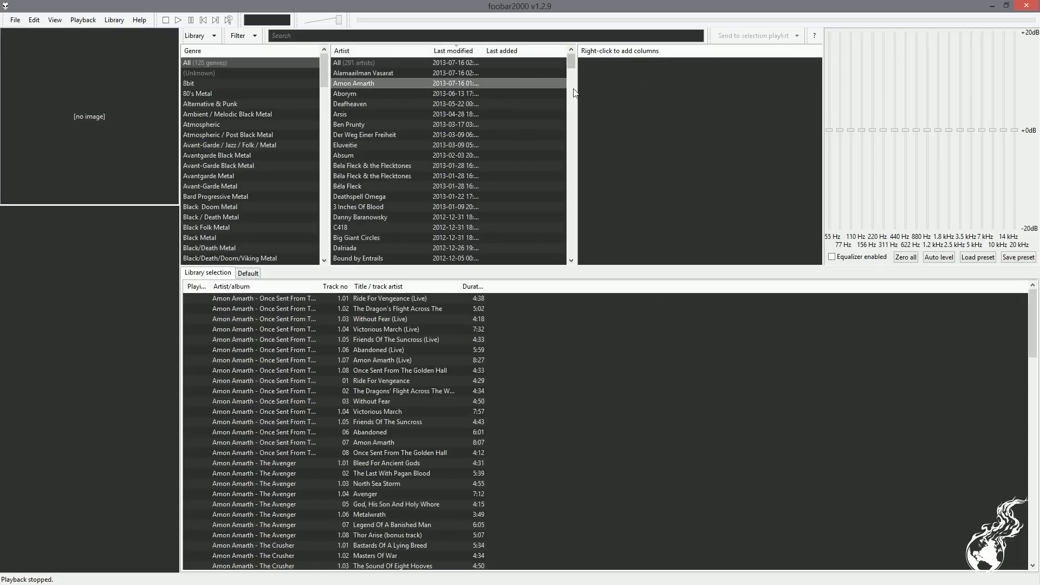
pyautogui.moveTo(575, 82); pyautogui.dragTo(653, 82)
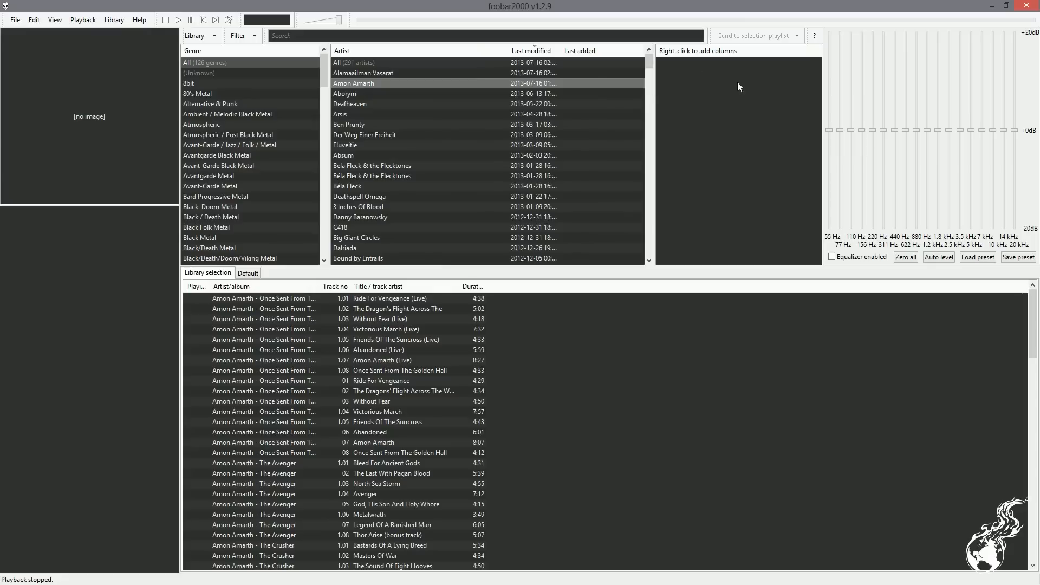
# Set the empty third Facets pane to the Album column
pyautogui.rightClick(709, 56)
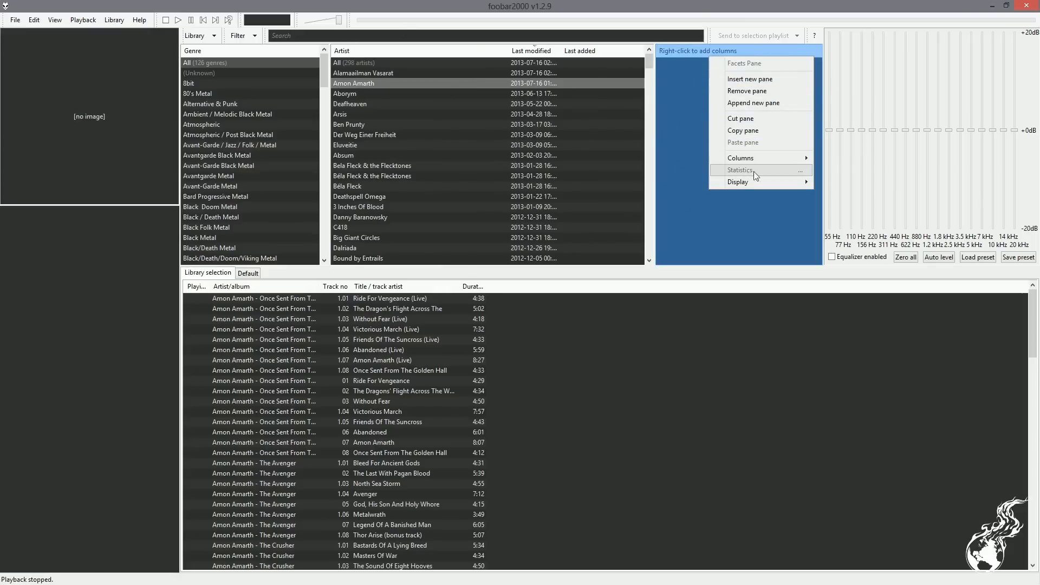
pyautogui.moveTo(784, 156)
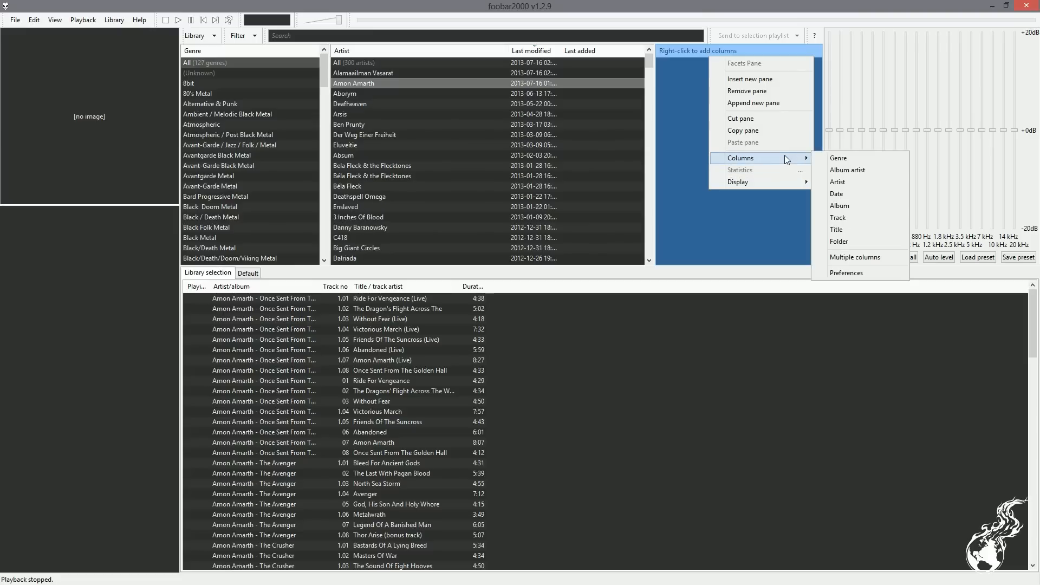
pyautogui.click(855, 183)
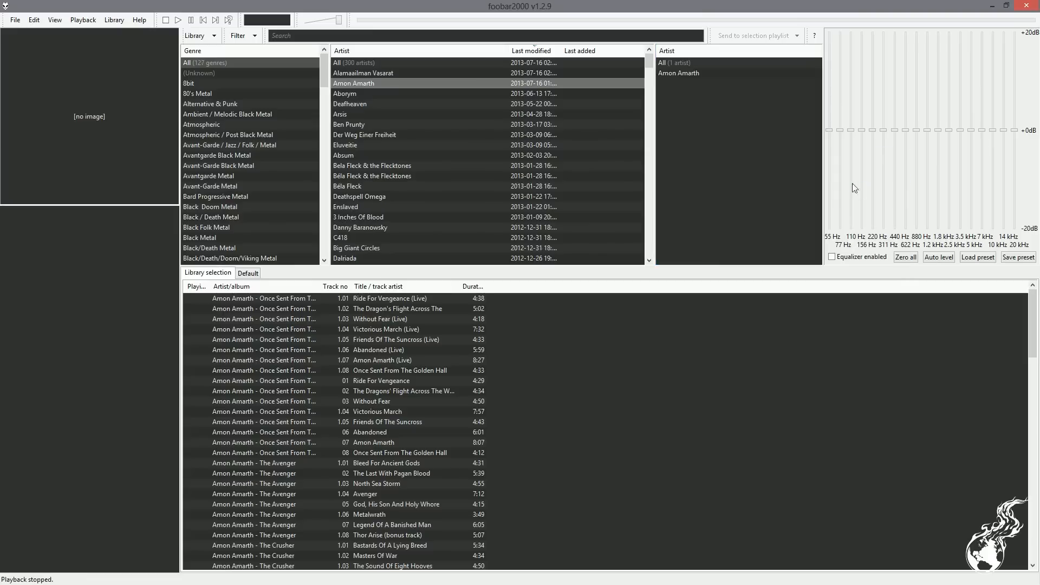
pyautogui.rightClick(699, 54)
pyautogui.moveTo(752, 158)
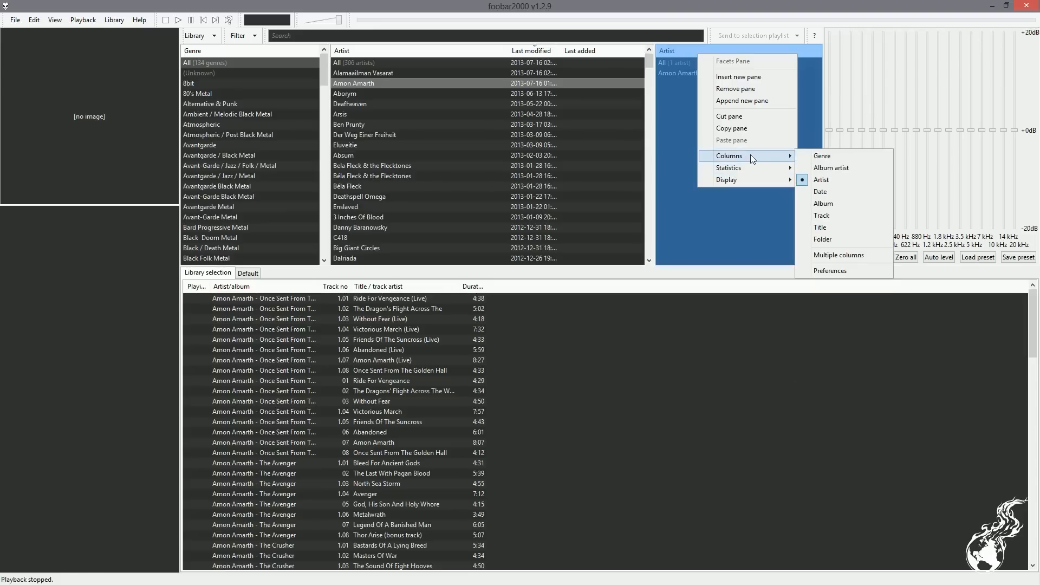
pyautogui.click(846, 203)
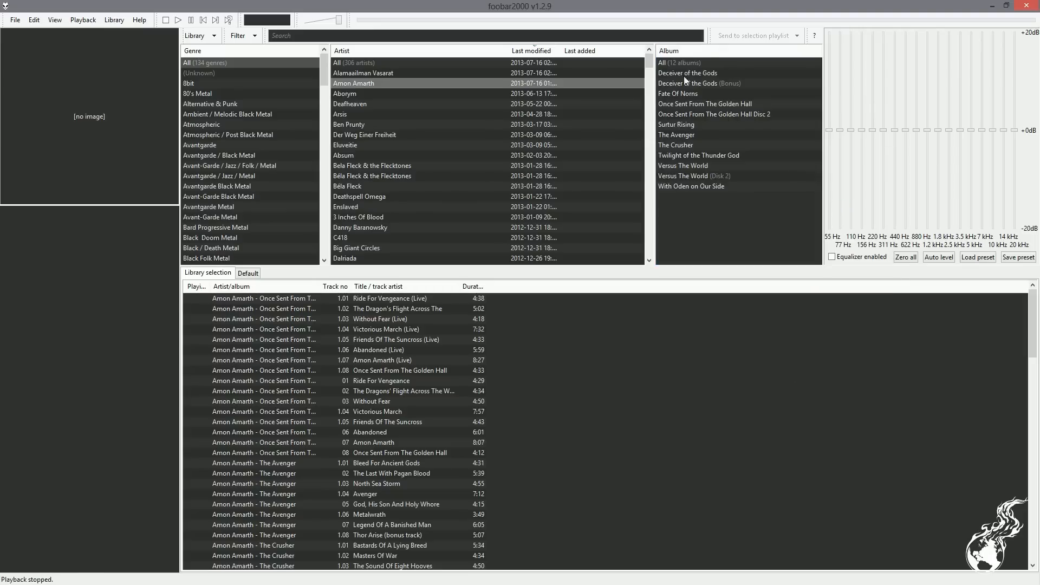
# Display the Album pane as album art without labels and turn off its summary item
pyautogui.rightClick(729, 51)
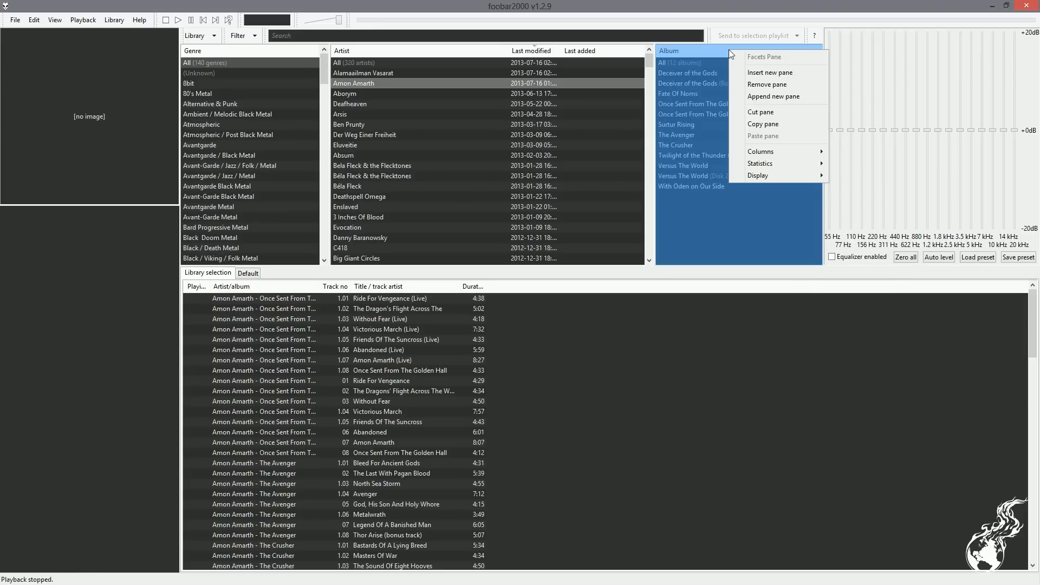
pyautogui.moveTo(759, 177)
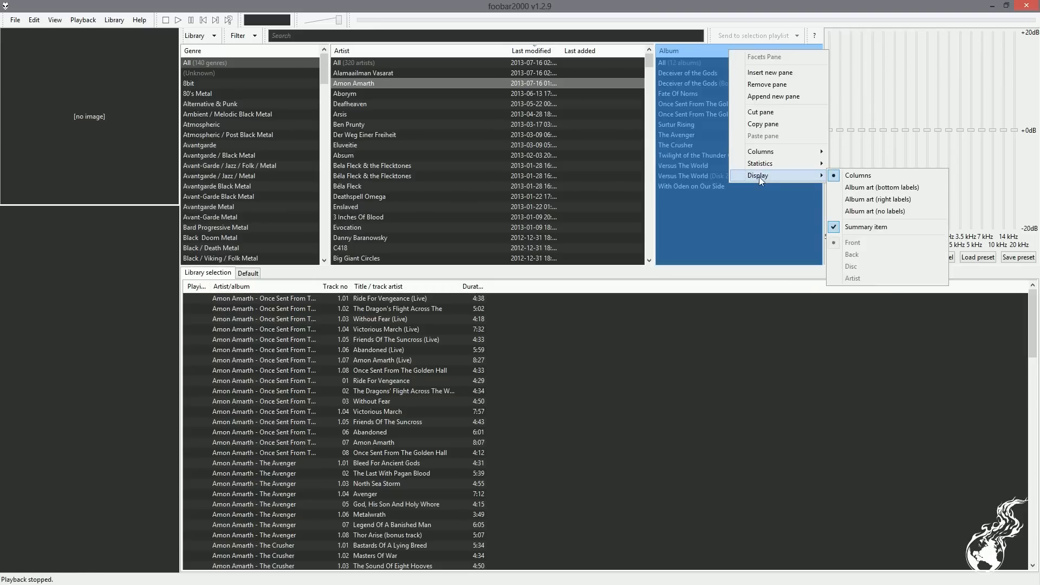
pyautogui.click(909, 209)
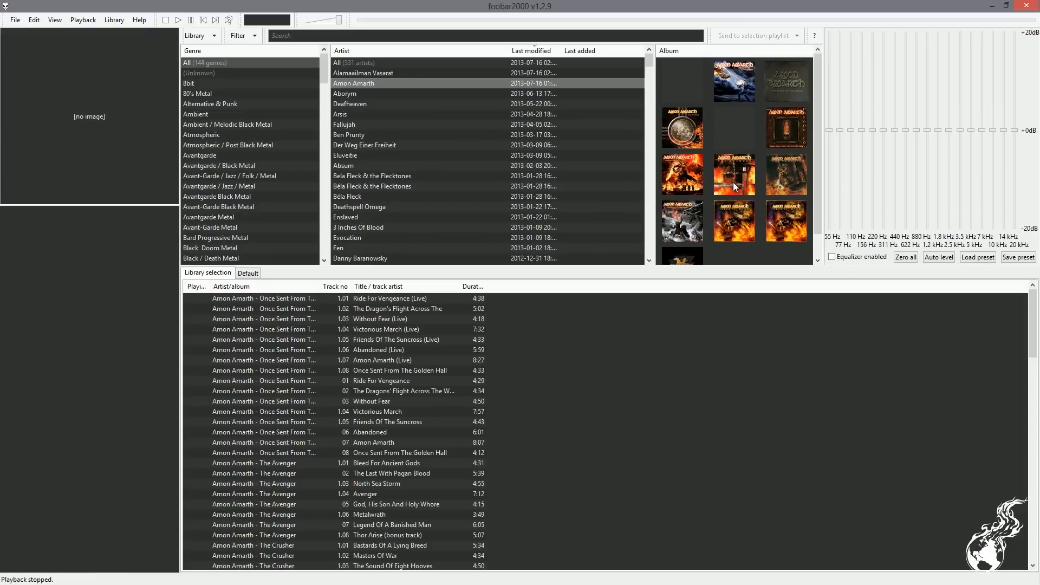
pyautogui.click(687, 87)
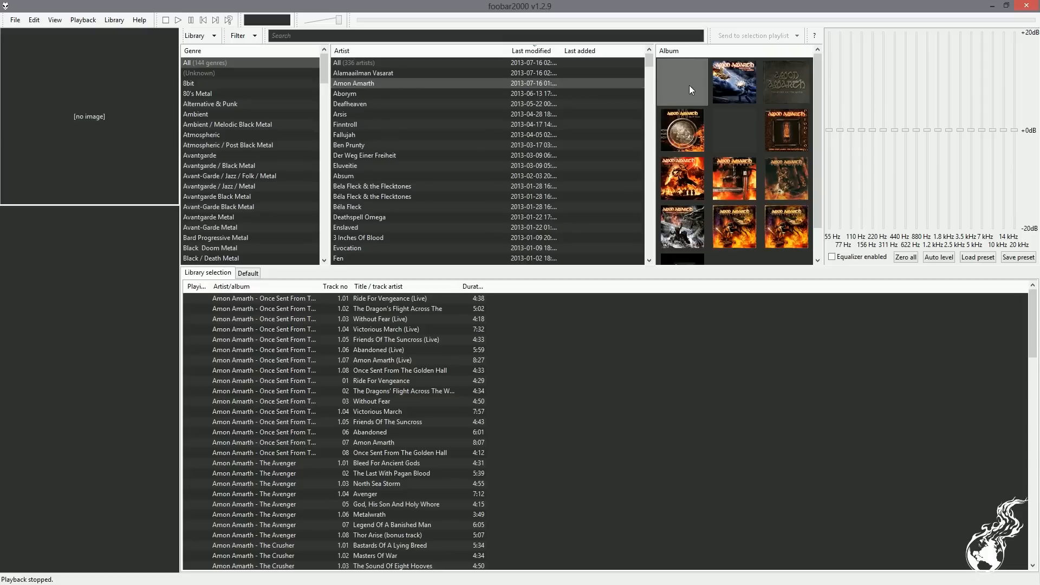
pyautogui.rightClick(705, 52)
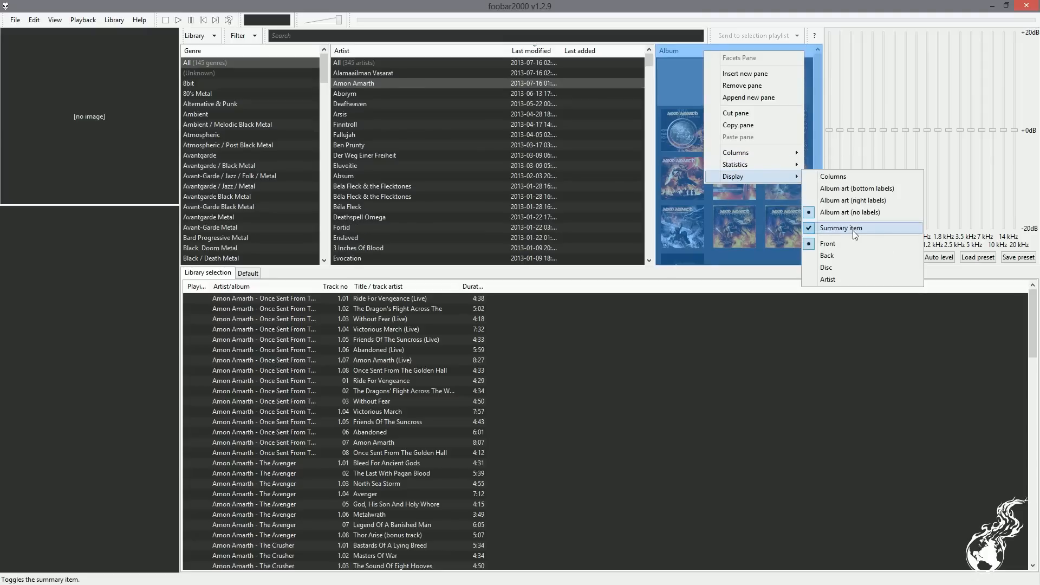
pyautogui.click(852, 228)
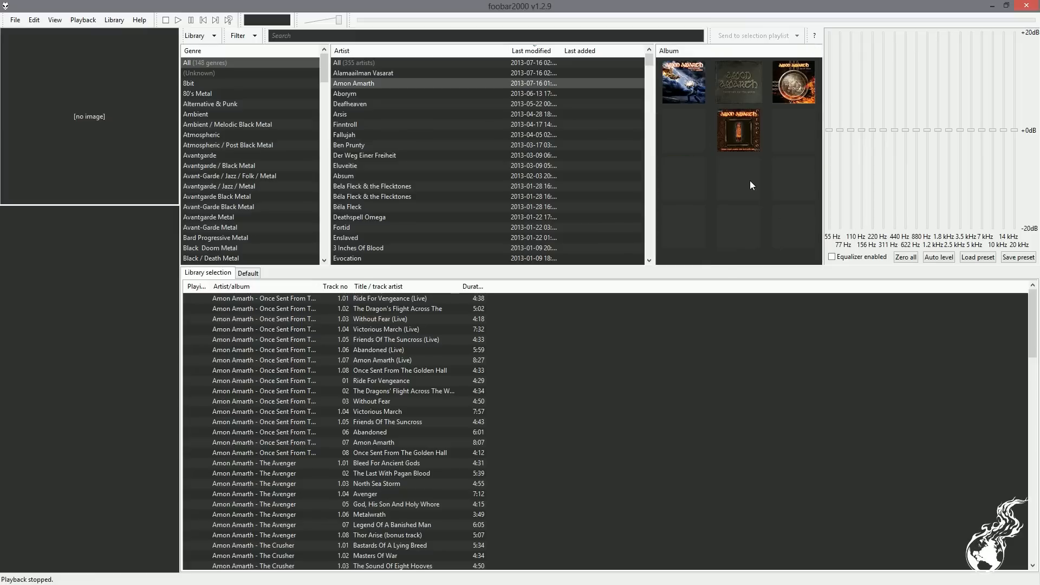
# Select the album tile without cover art and its track "Victorious March (Live)" in the Library selection playlist
pyautogui.click(693, 133)
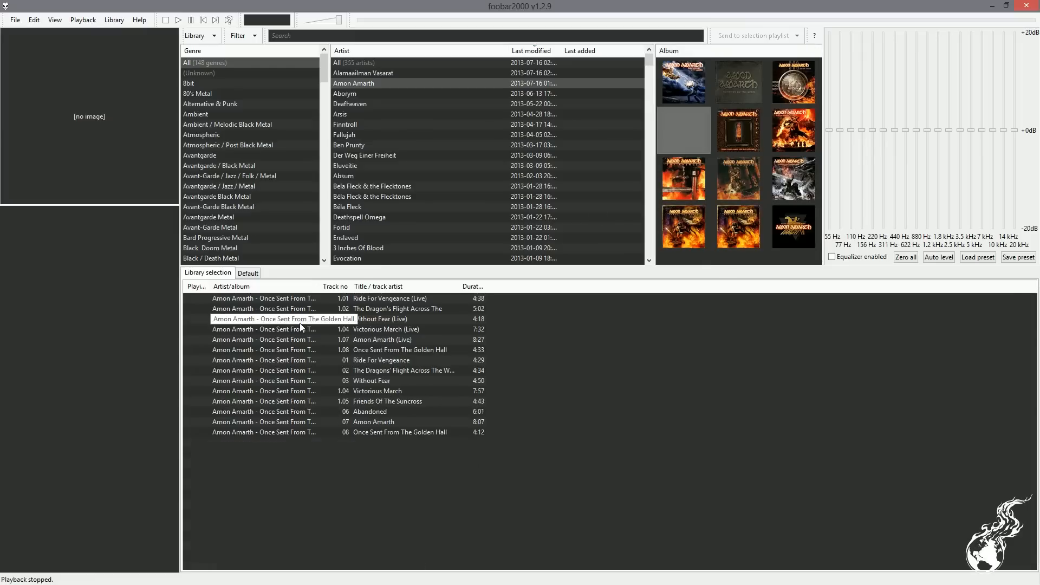
pyautogui.click(684, 82)
pyautogui.click(662, 151)
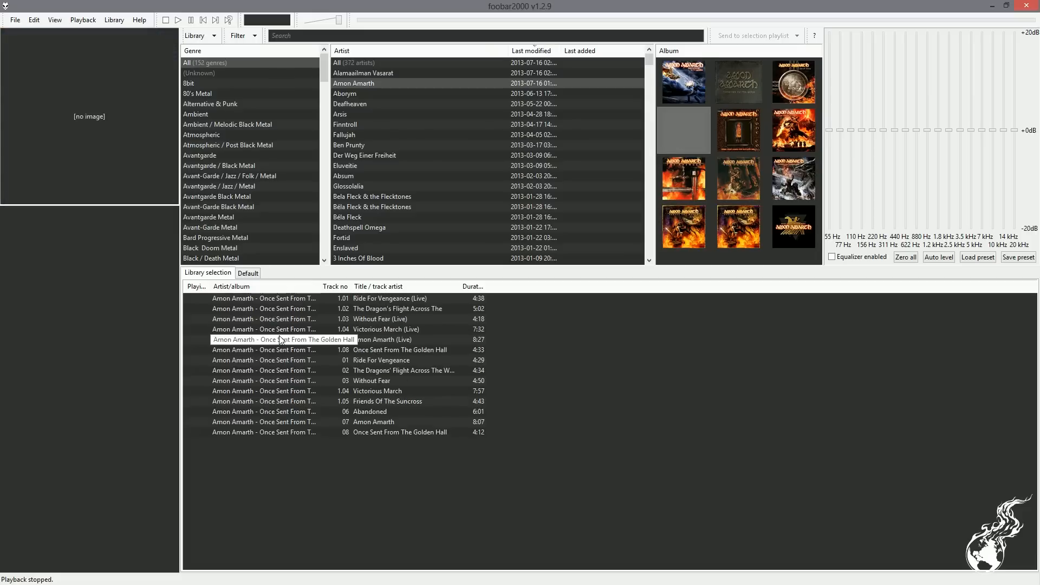
pyautogui.click(291, 329)
# Turn off layout editing mode so the playlist tracks offer their regular commands
pyautogui.keyDown('shift'); pyautogui.rightClick(291, 328); pyautogui.keyUp('shift')
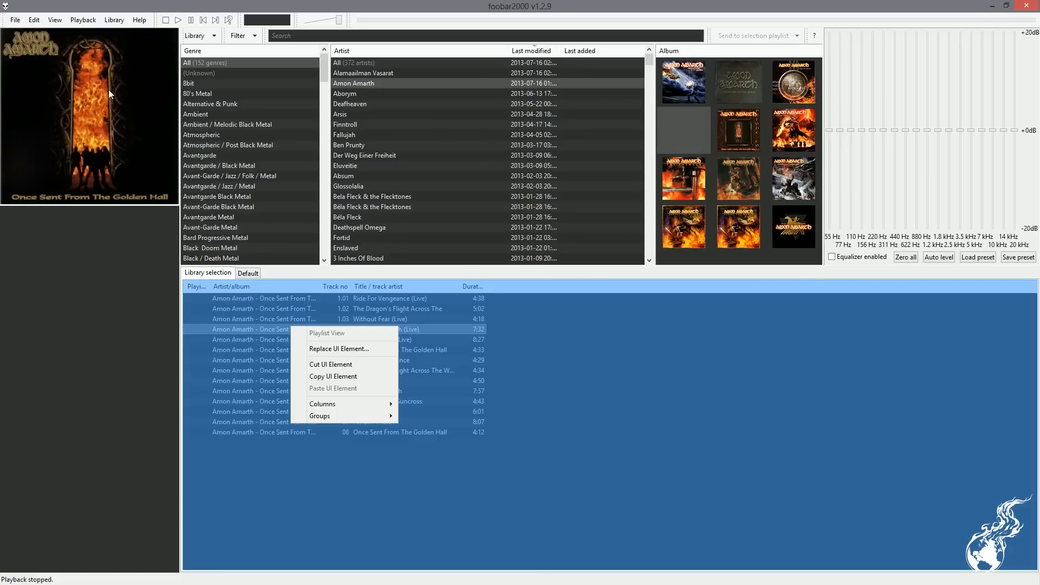
pyautogui.click(55, 19)
pyautogui.moveTo(96, 130)
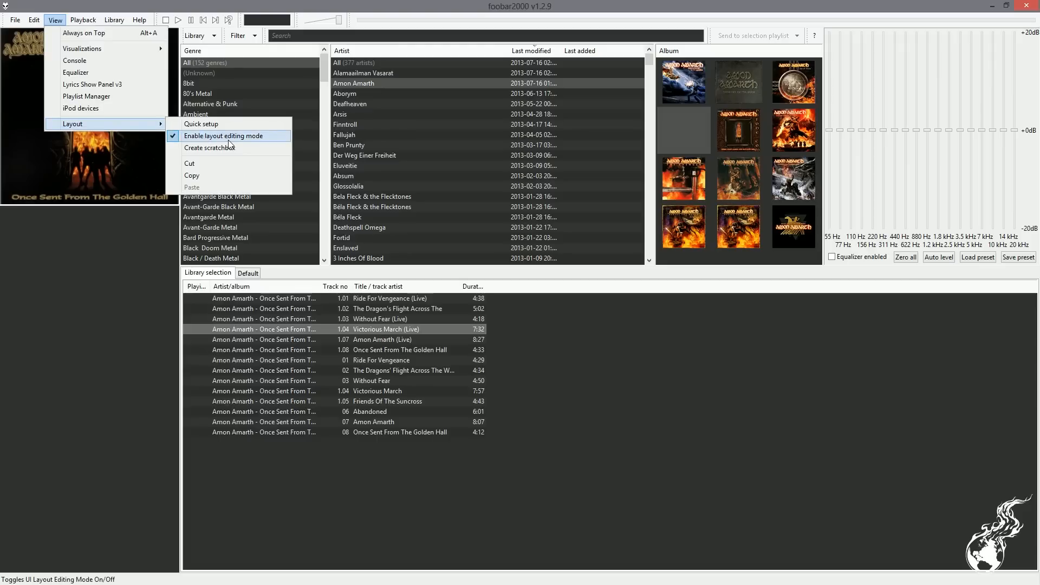
pyautogui.click(229, 136)
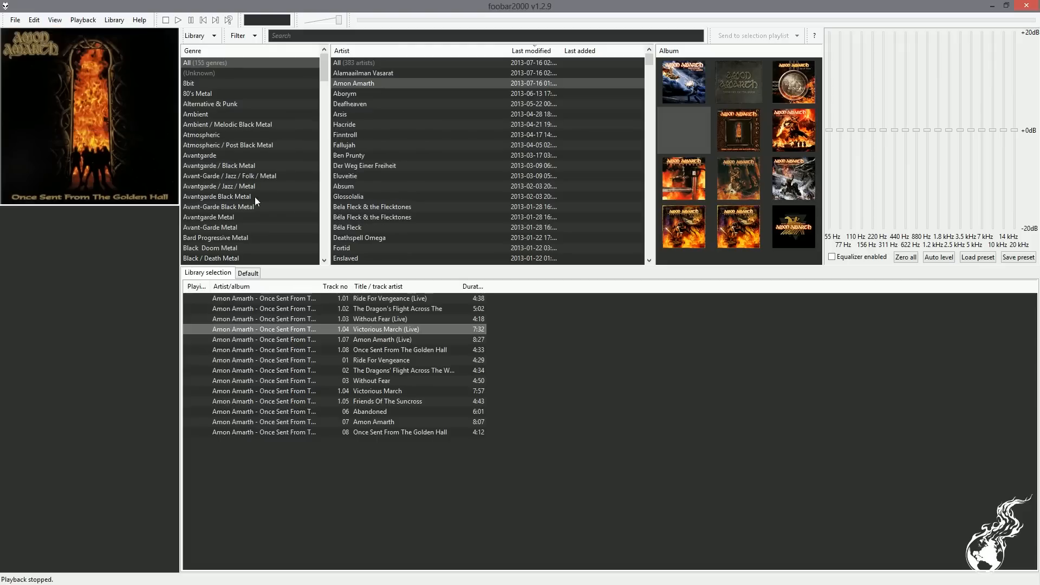
# Open the folder containing "Victorious March (Live)", select cover.jpg, and move the folder window aside to uncover the playlist
pyautogui.rightClick(297, 332)
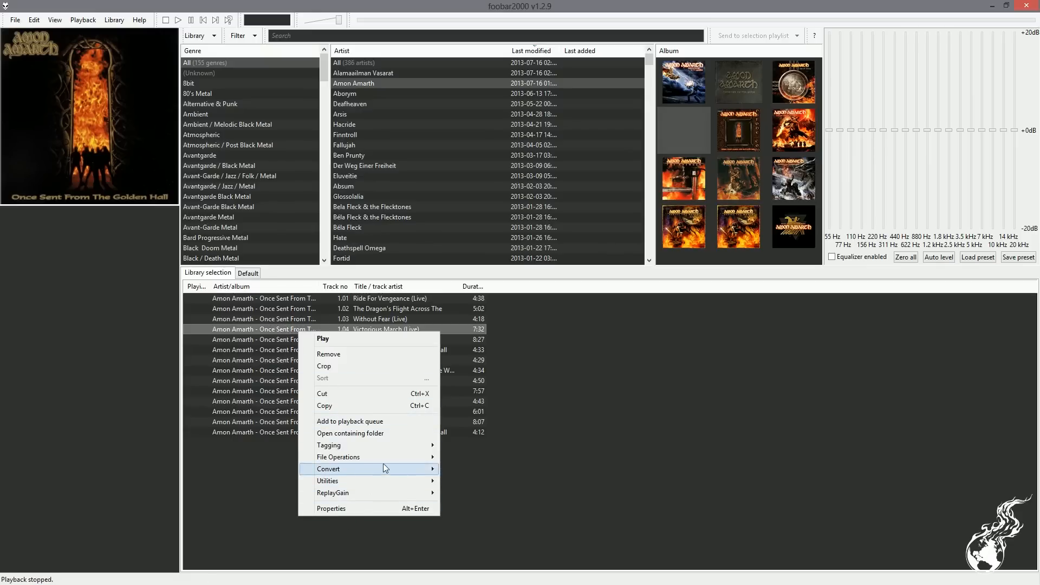
pyautogui.click(390, 431)
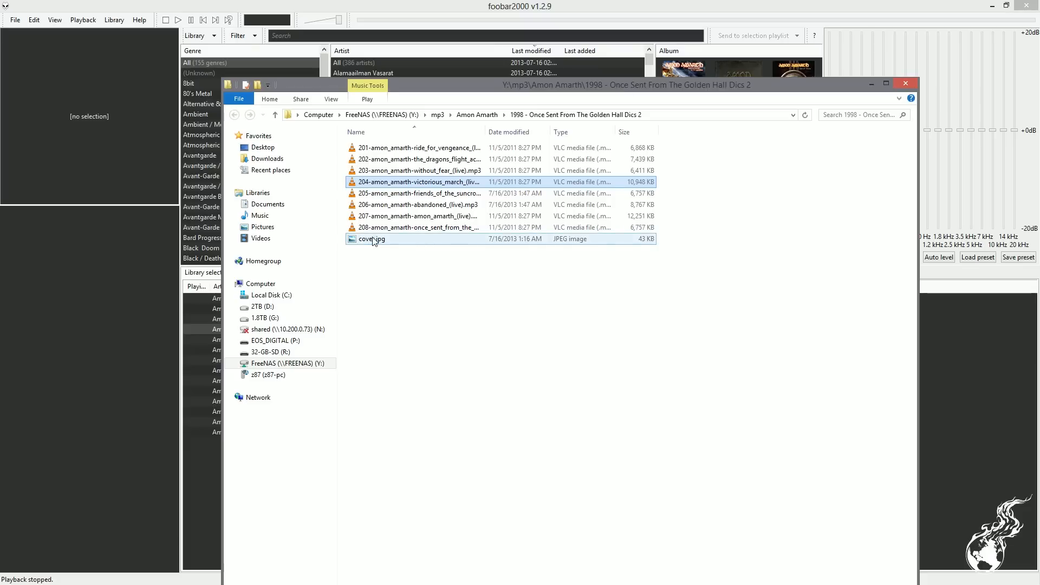
pyautogui.click(391, 241)
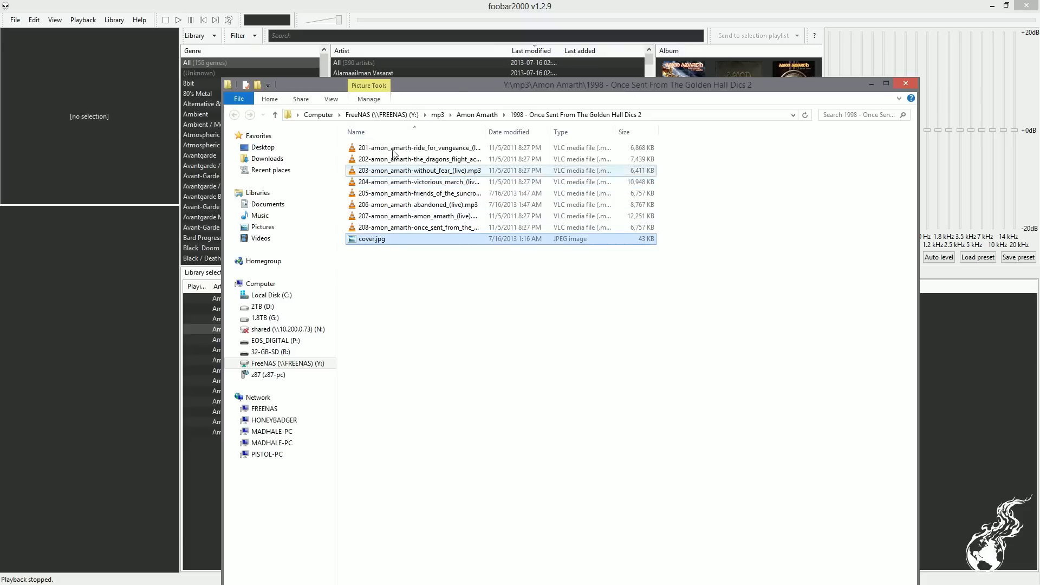
pyautogui.moveTo(456, 93); pyautogui.dragTo(628, 99)
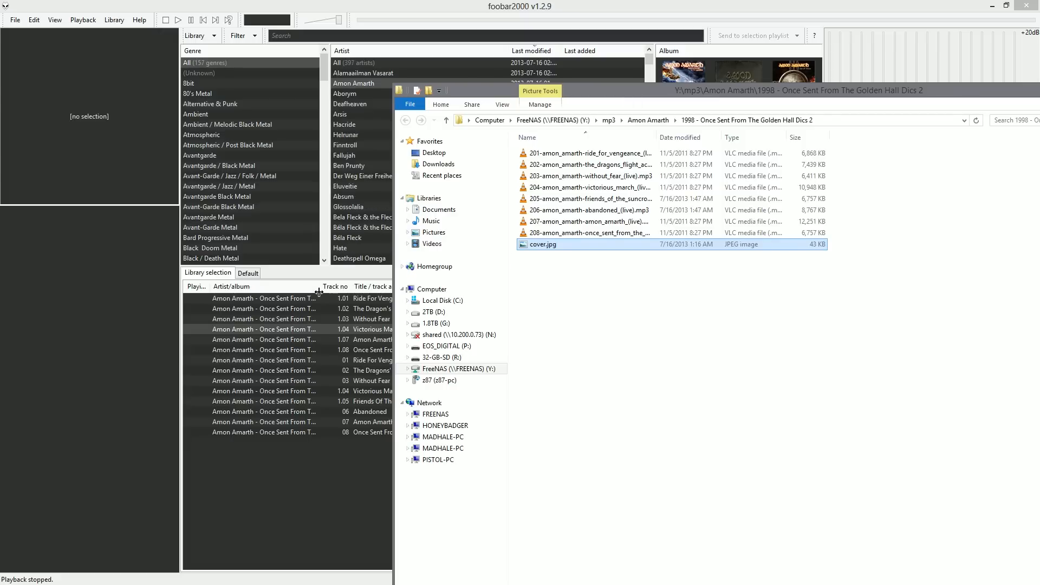
# Widen the playlist's Artist/album column to fit the full album names and reselect Amon Amarth in the Artist pane
pyautogui.moveTo(318, 292); pyautogui.dragTo(386, 295)
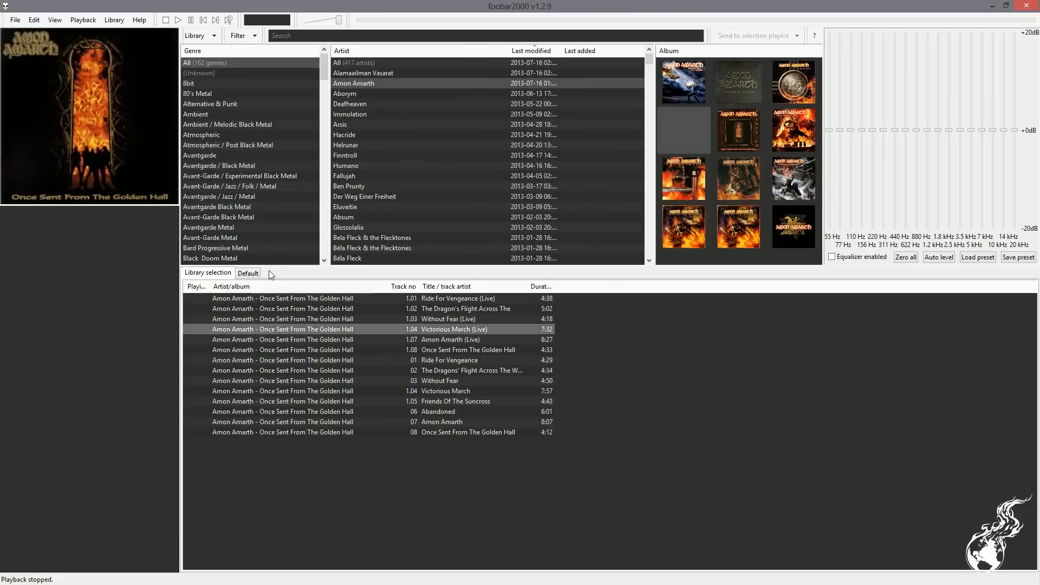
pyautogui.click(354, 63)
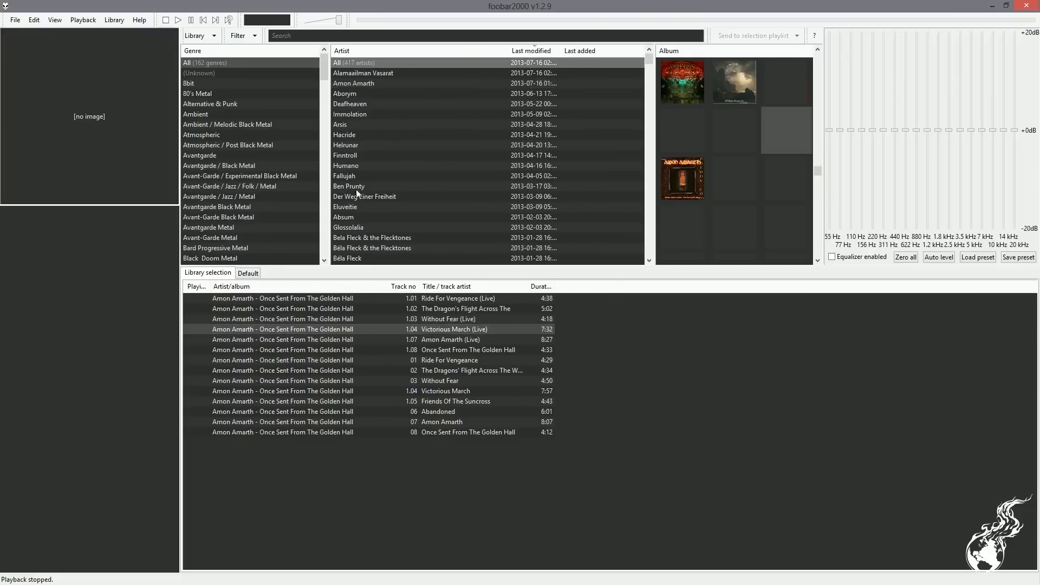
pyautogui.click(372, 83)
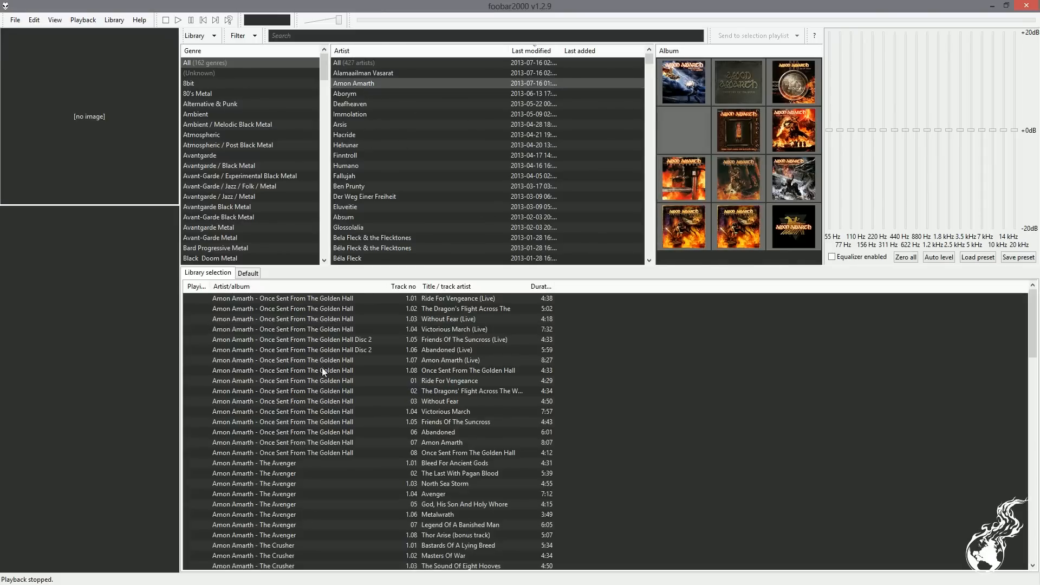
# Group the Library selection playlist by artist/date/album
pyautogui.rightClick(326, 293)
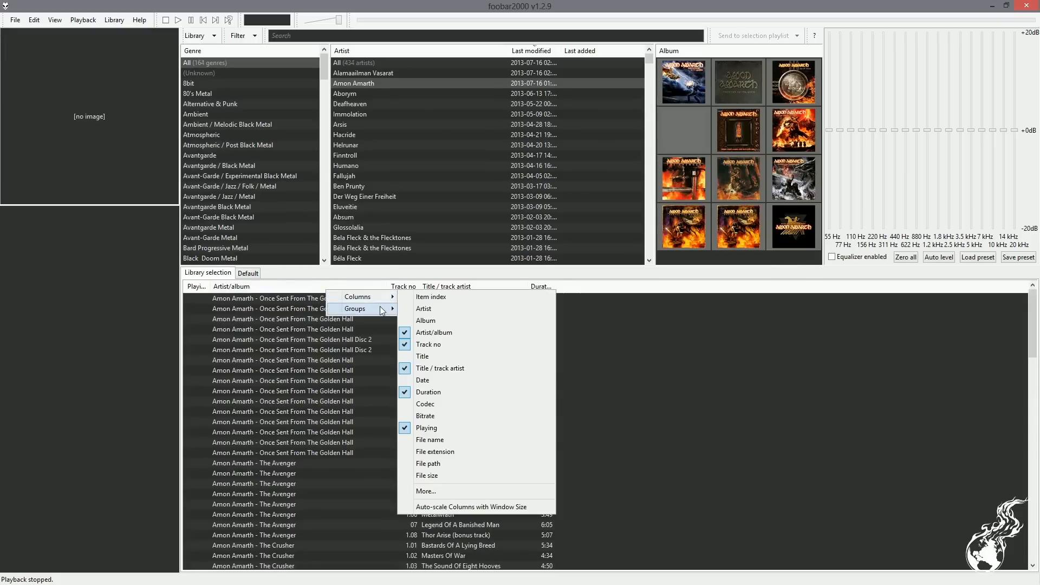
pyautogui.moveTo(391, 310)
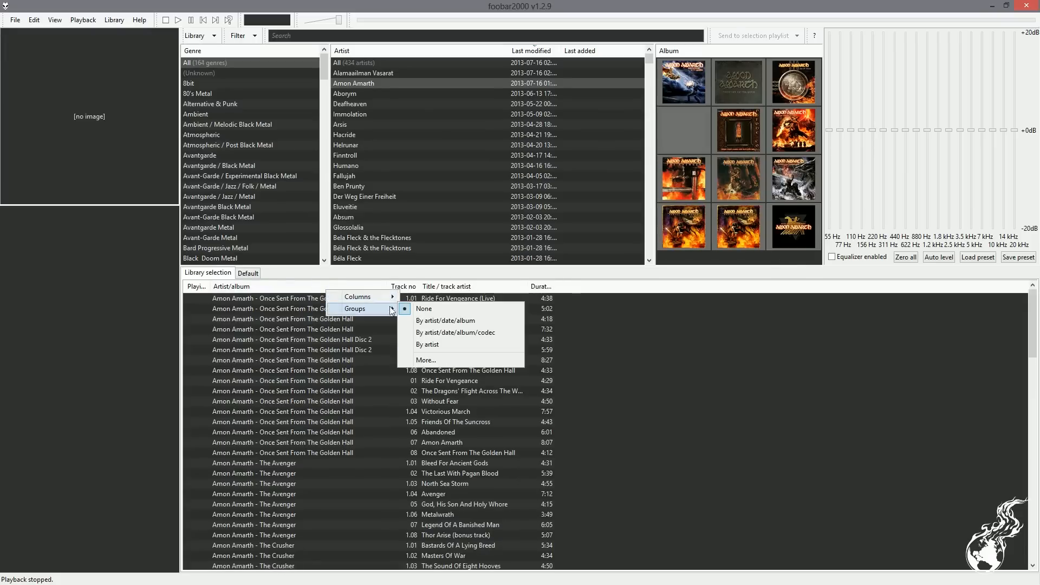
pyautogui.click(492, 323)
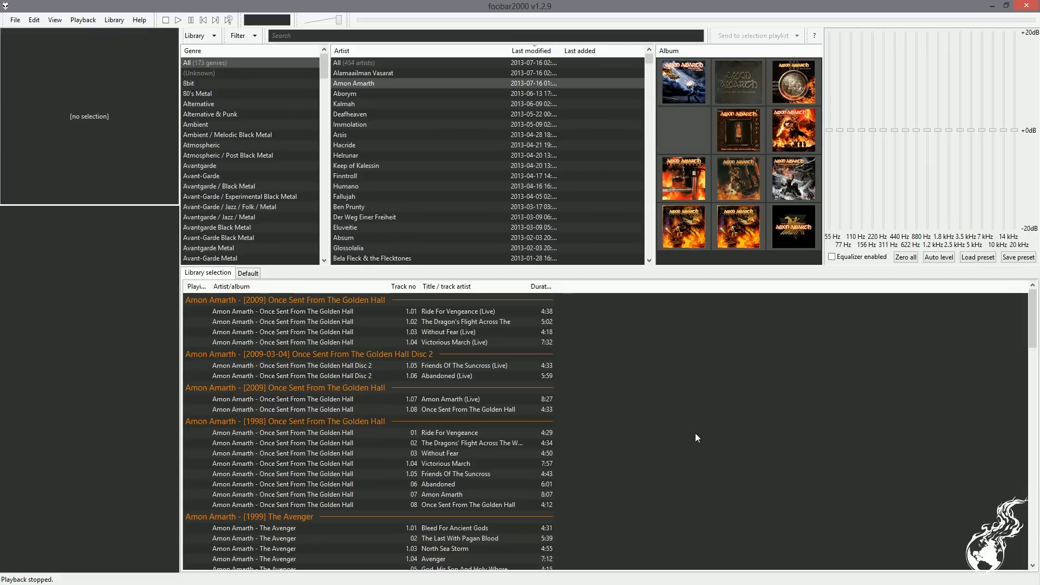
# Lower the volume to -100 dB and play "Runes to My Memory" from With Oden on Our Side
pyautogui.scroll(-12, 493, 336)
pyautogui.moveTo(340, 21); pyautogui.dragTo(304, 21)
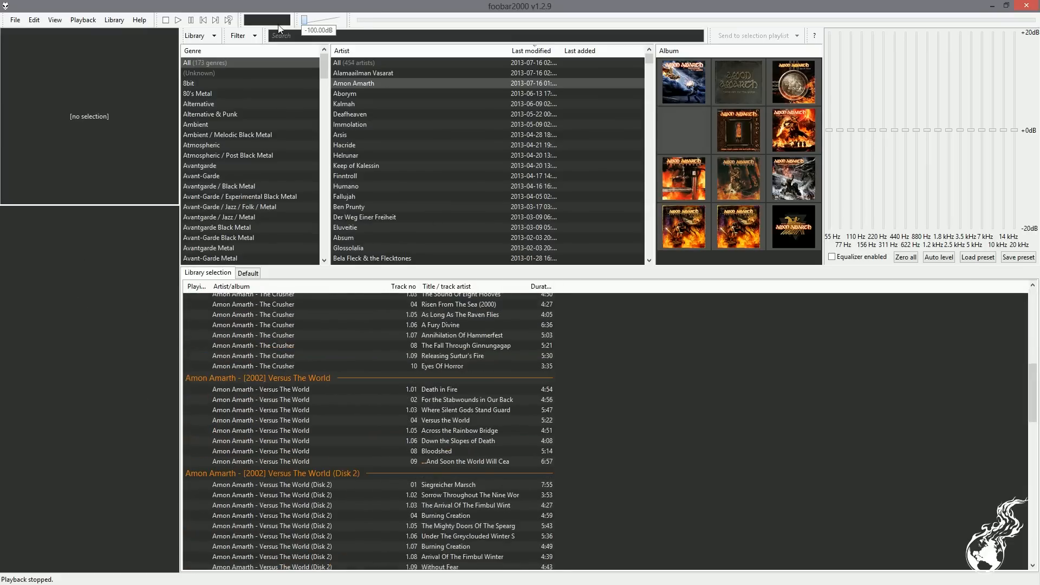
pyautogui.scroll(-9, 679, 441)
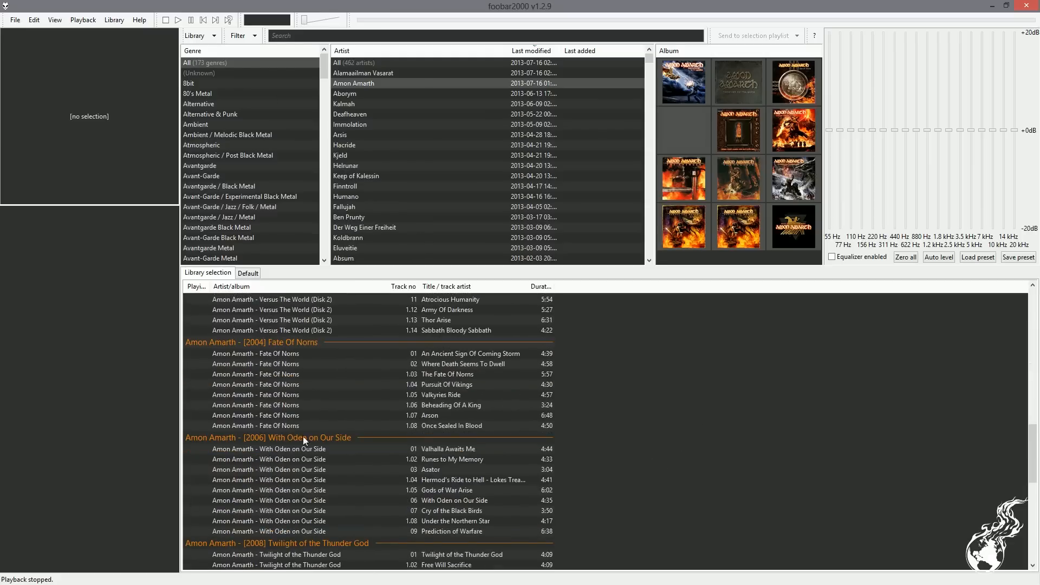
pyautogui.doubleClick(323, 463)
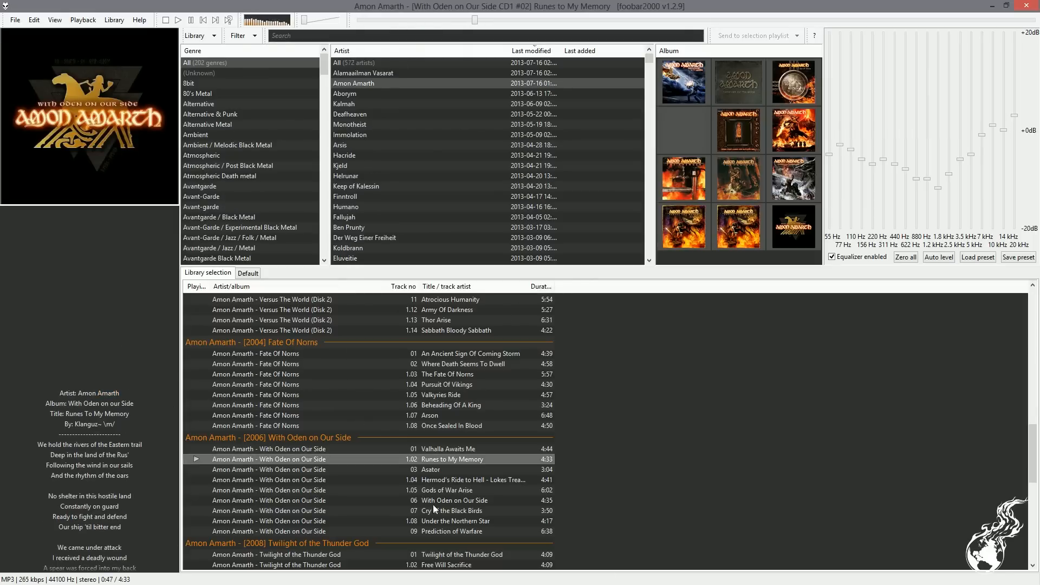
# Add the Bitrate and Codec columns to the playlist
pyautogui.rightClick(612, 293)
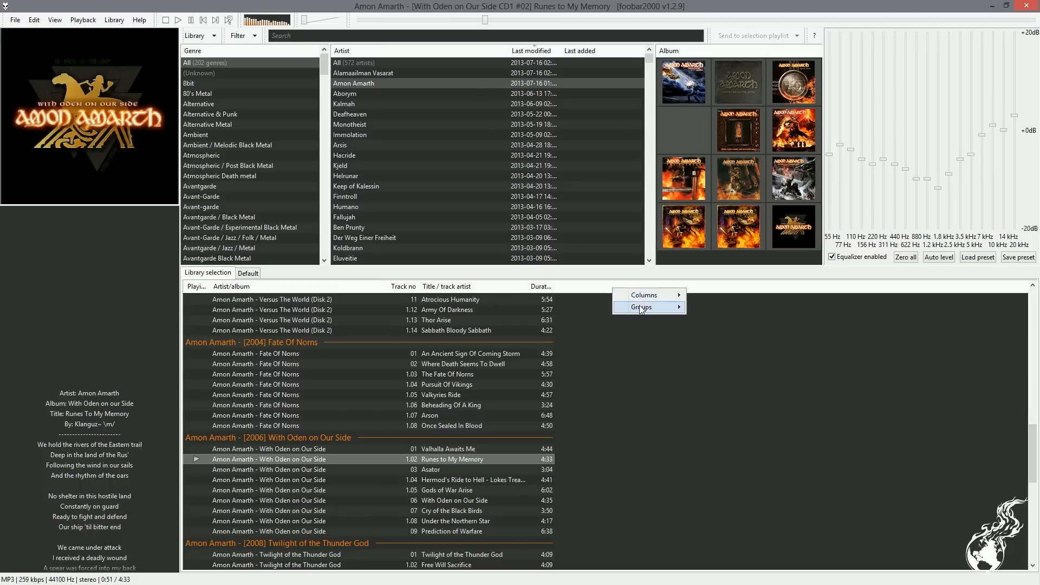
pyautogui.moveTo(645, 295)
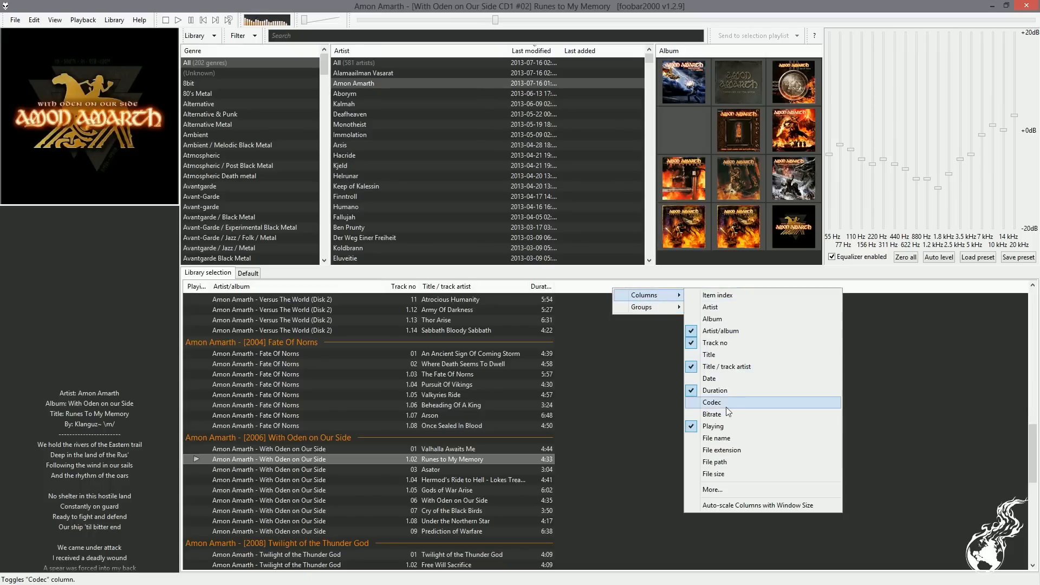
pyautogui.click(742, 415)
pyautogui.rightClick(630, 288)
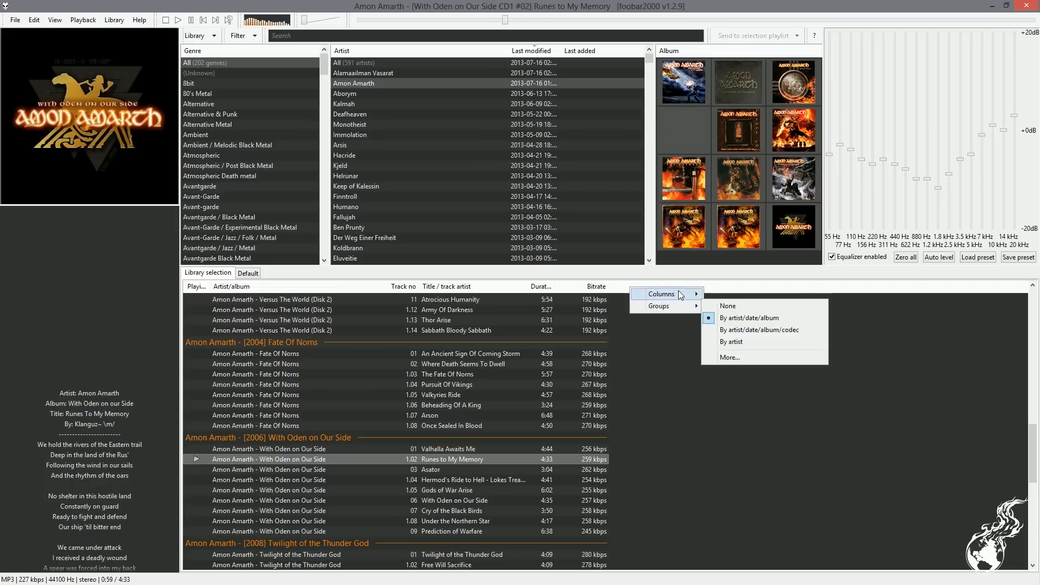
pyautogui.moveTo(679, 292)
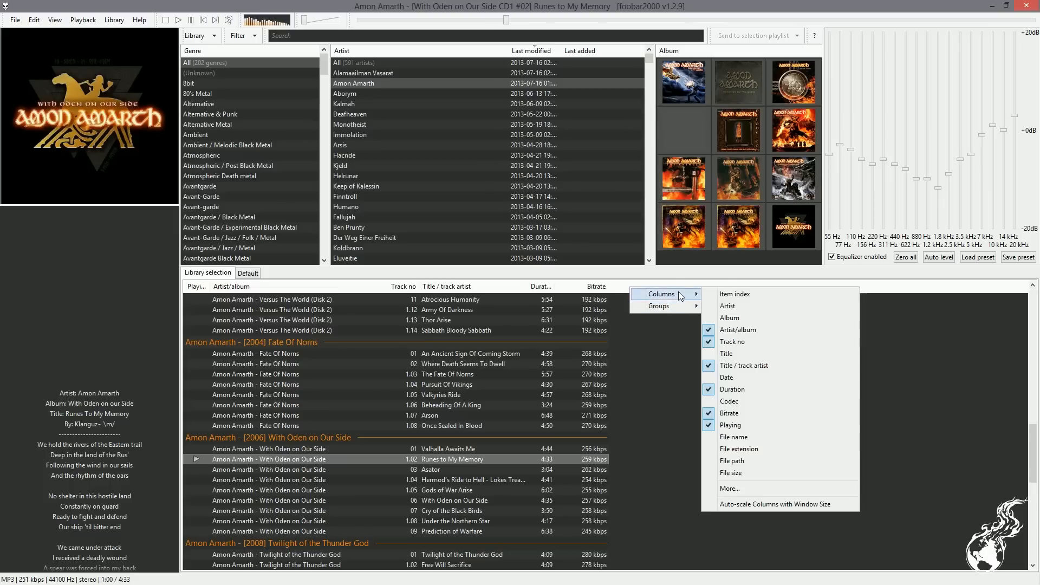
pyautogui.click(769, 399)
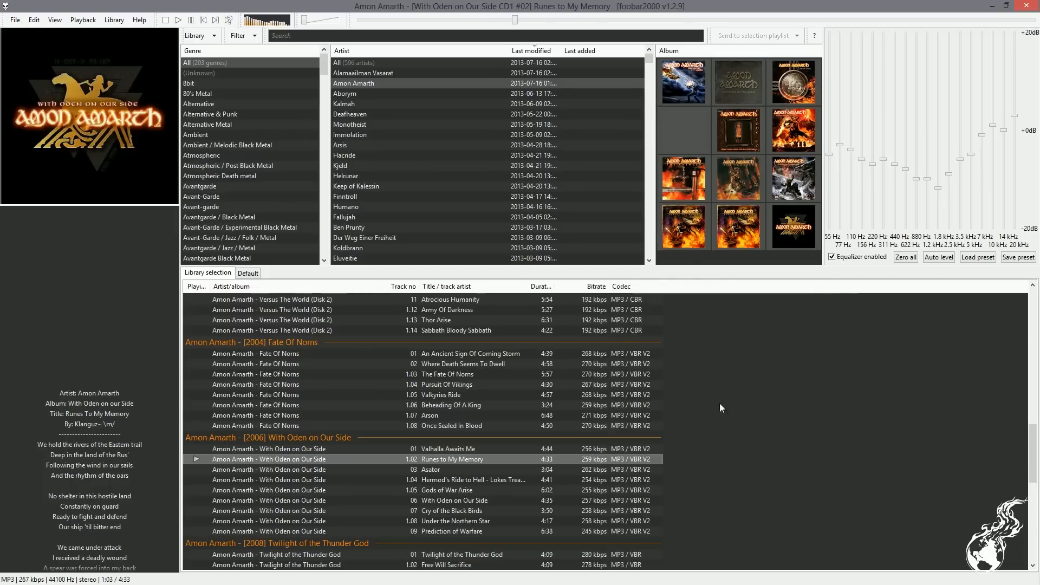
# Add the File size and File path columns to the playlist, and widen File path to fit the full paths
pyautogui.rightClick(679, 288)
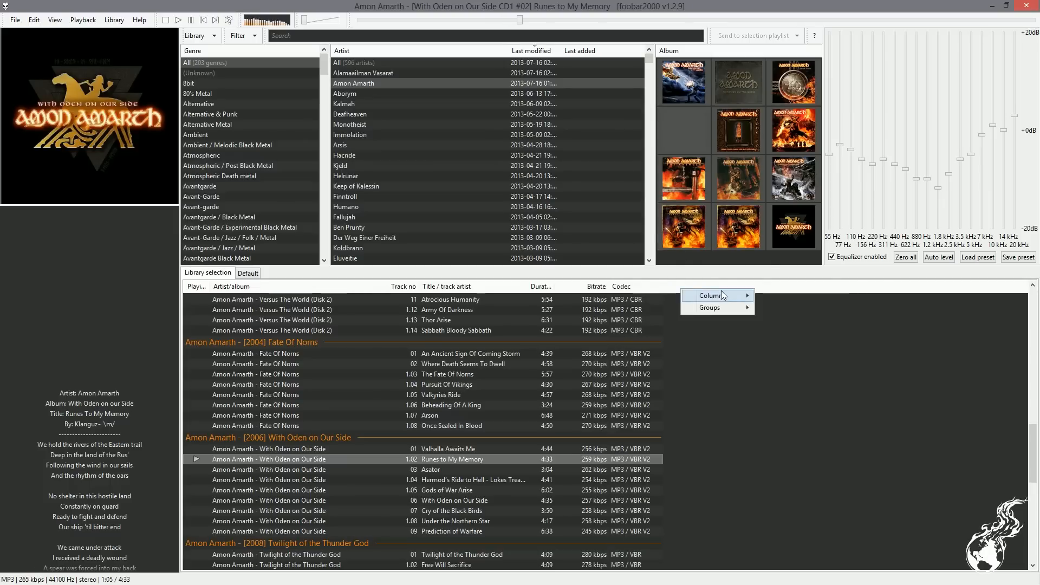
pyautogui.moveTo(721, 293)
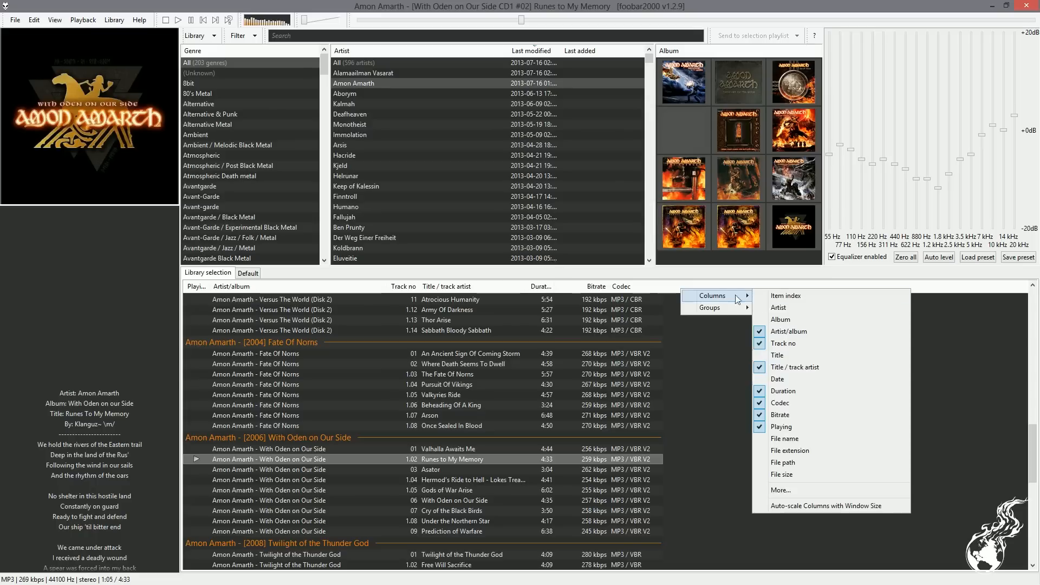
pyautogui.click(810, 476)
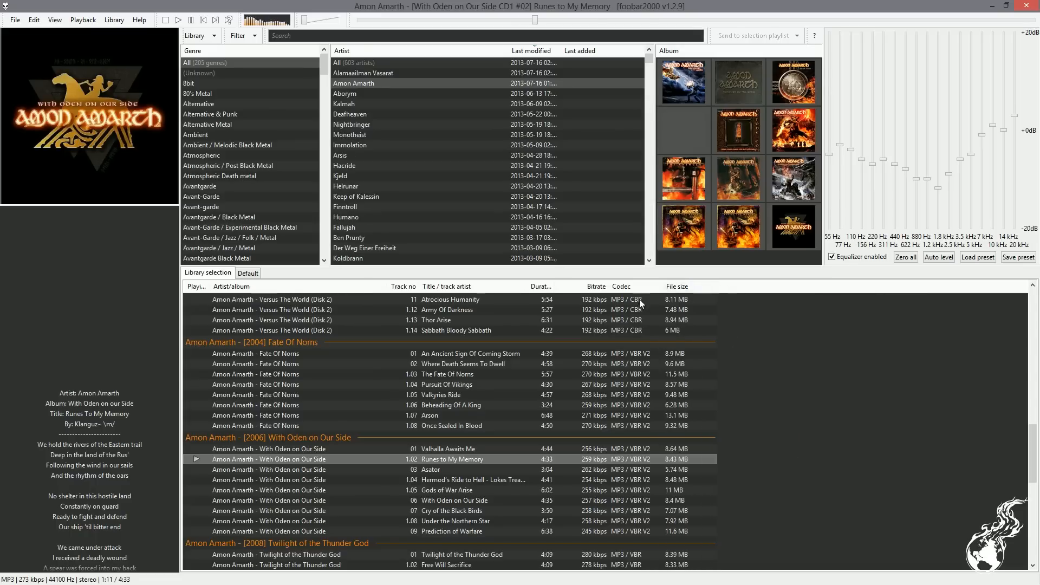
pyautogui.rightClick(737, 283)
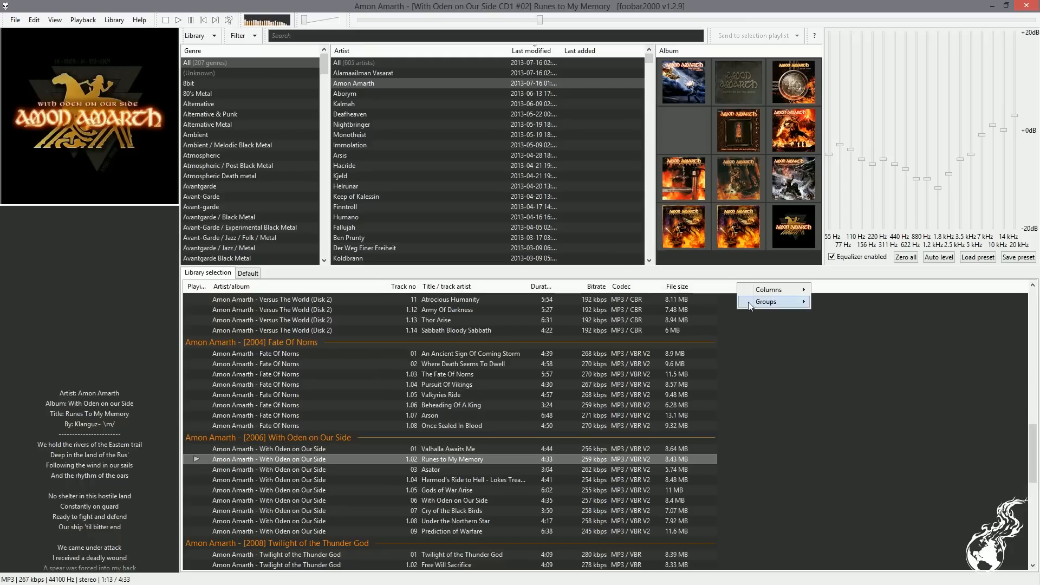
pyautogui.moveTo(775, 290)
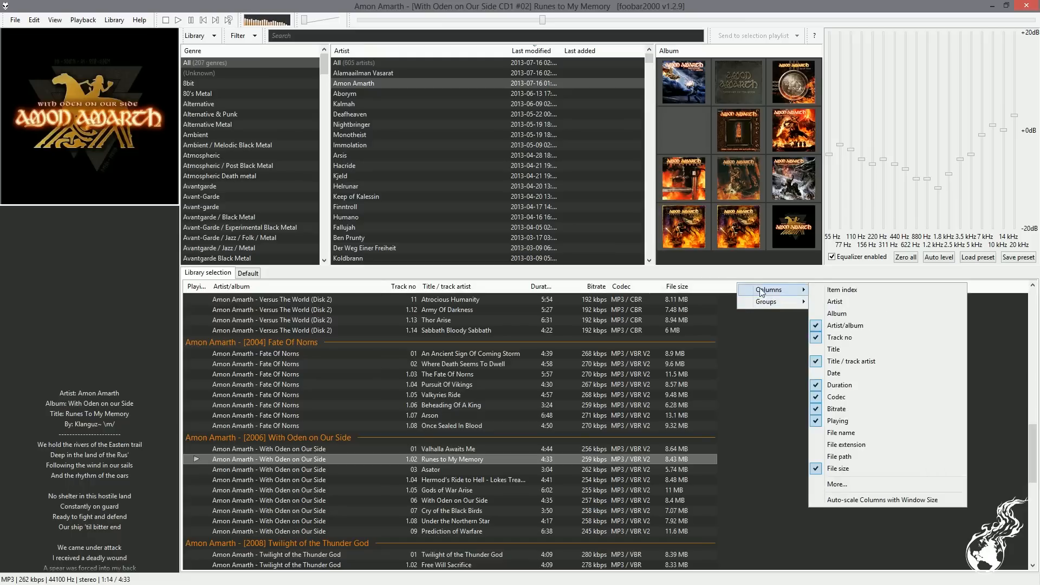
pyautogui.click(874, 456)
pyautogui.moveTo(772, 284); pyautogui.dragTo(1007, 286)
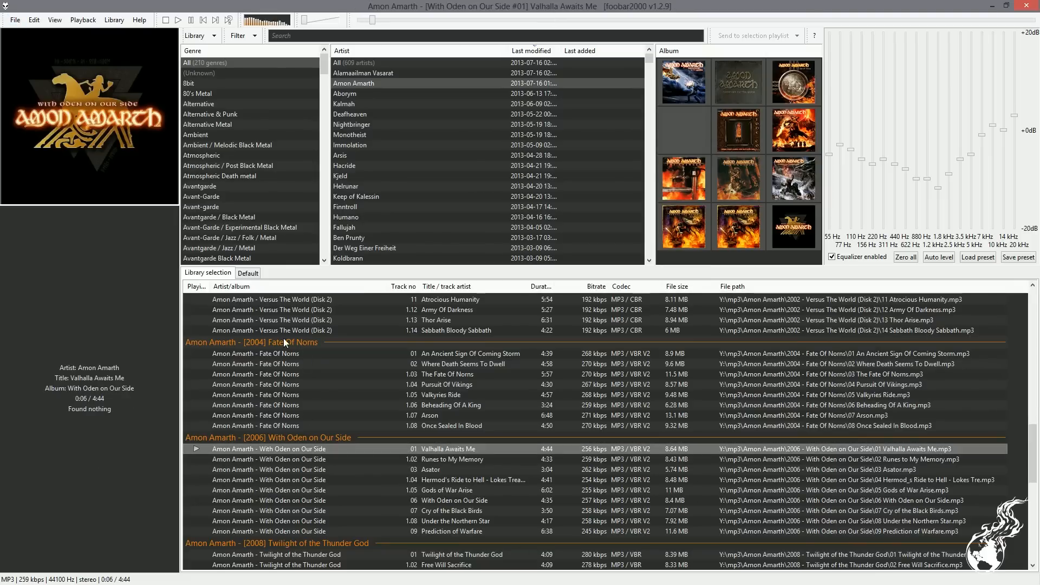
# Open the preferences, look through the Default User Interface and Playlist View pages, and go to Colors and Fonts
pyautogui.click(16, 20)
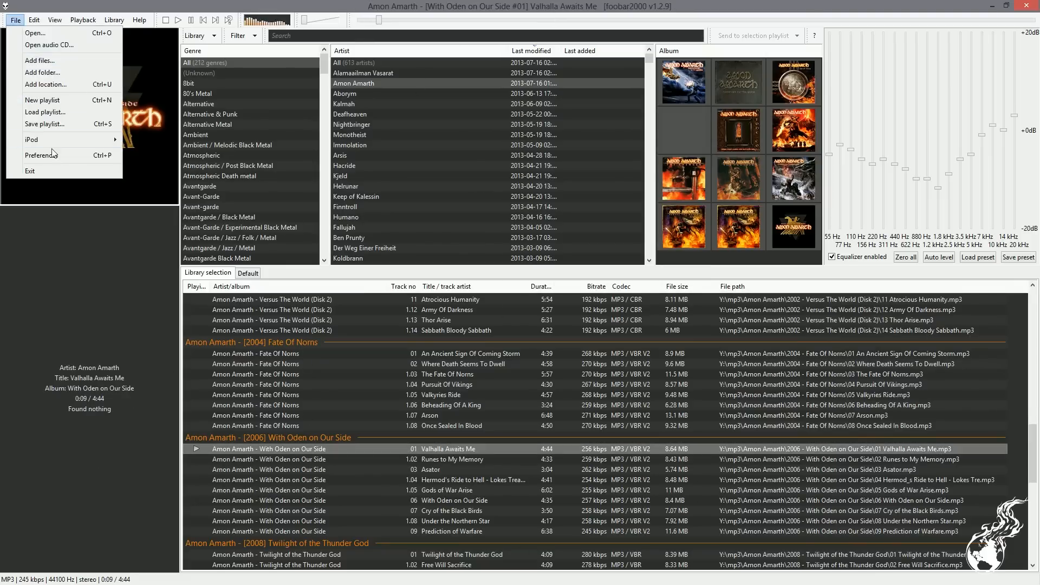
pyautogui.click(108, 158)
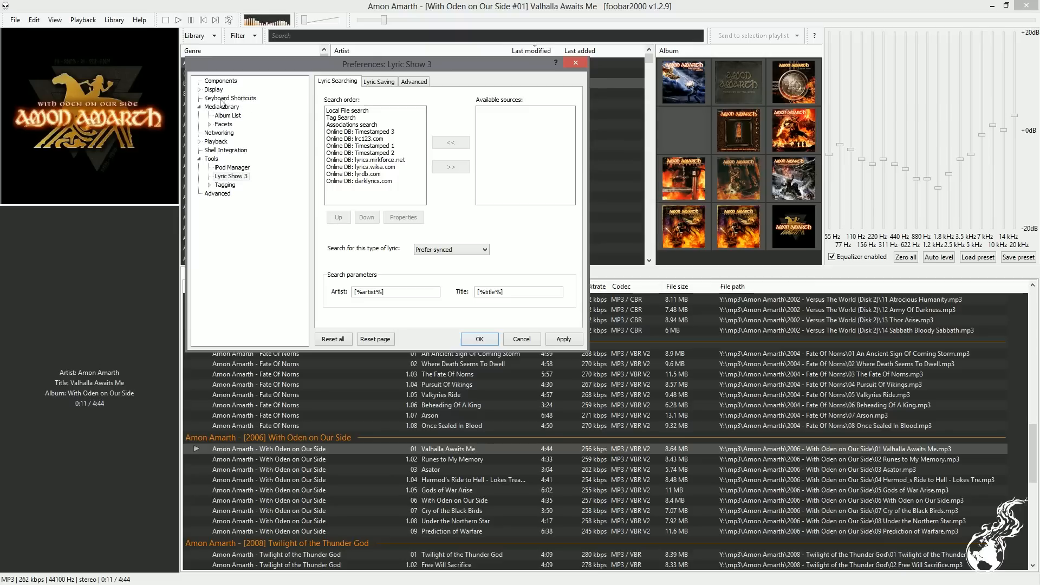
pyautogui.click(199, 107)
pyautogui.click(199, 90)
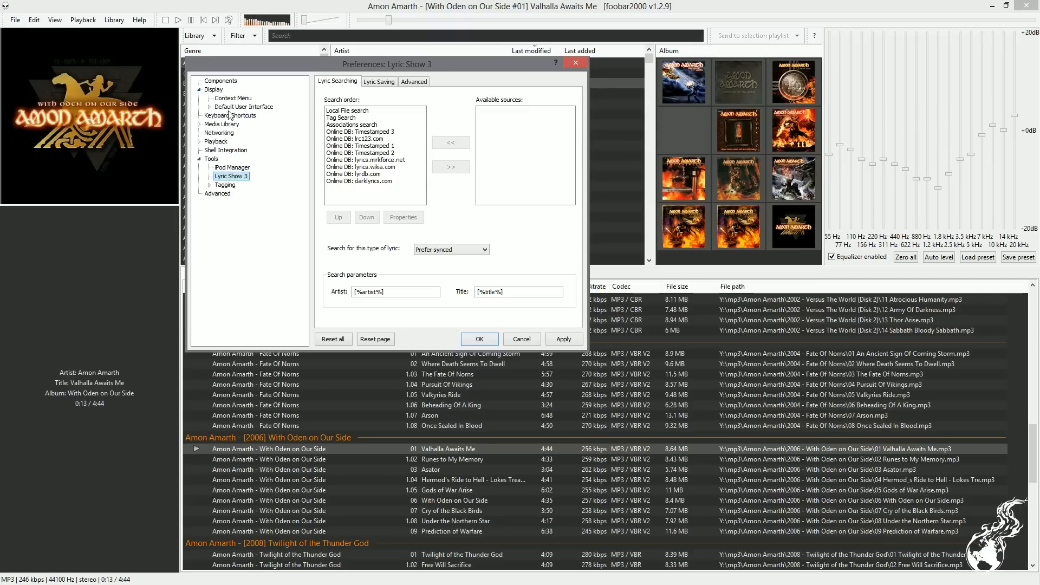
pyautogui.click(210, 107)
pyautogui.click(241, 107)
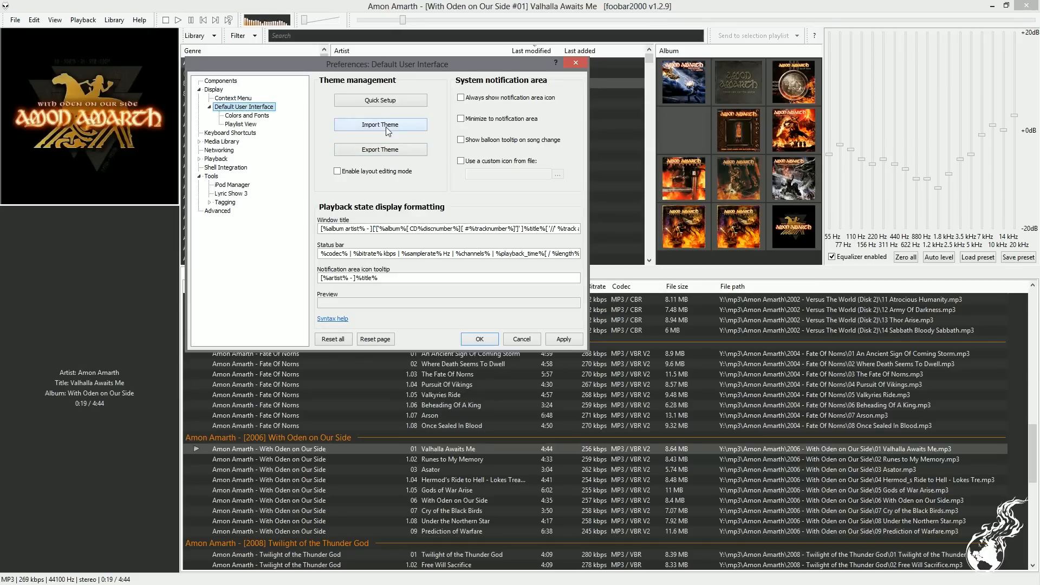
pyautogui.click(241, 125)
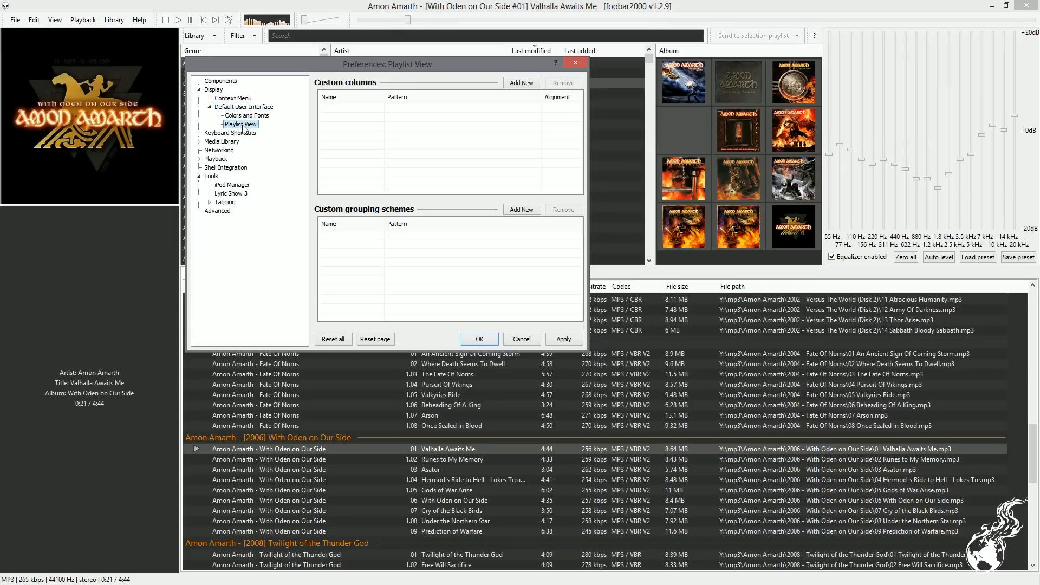
pyautogui.click(238, 115)
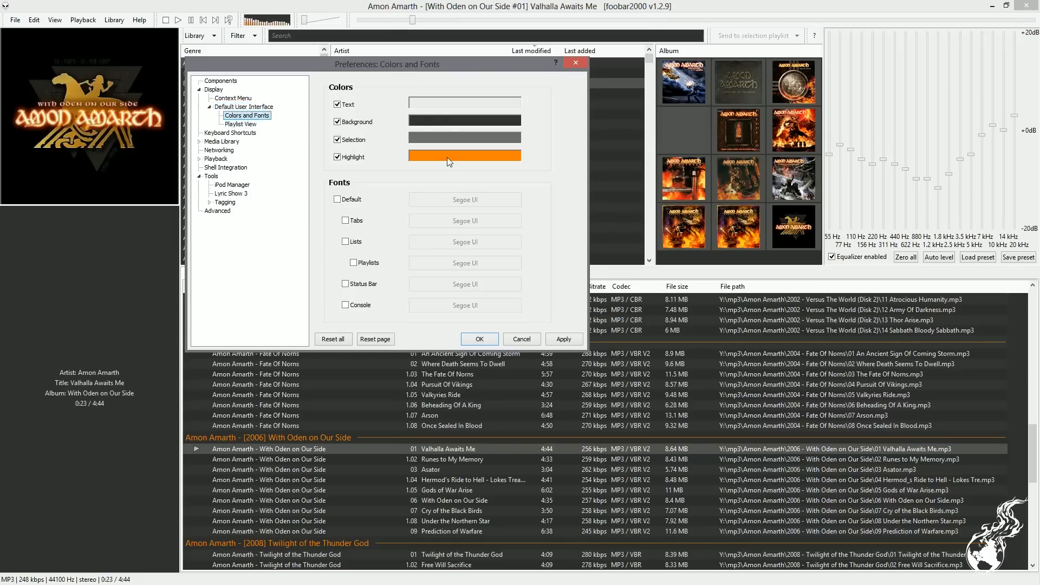
# Change the highlight color to green (Red 43, Green 208, Blue 80), apply it and close the preferences
pyautogui.click(446, 157)
pyautogui.moveTo(344, 114)
pyautogui.mouseDown()
pyautogui.moveTo(349, 92)
pyautogui.moveTo(350, 124)
pyautogui.mouseUp()
pyautogui.moveTo(436, 135); pyautogui.dragTo(428, 144)
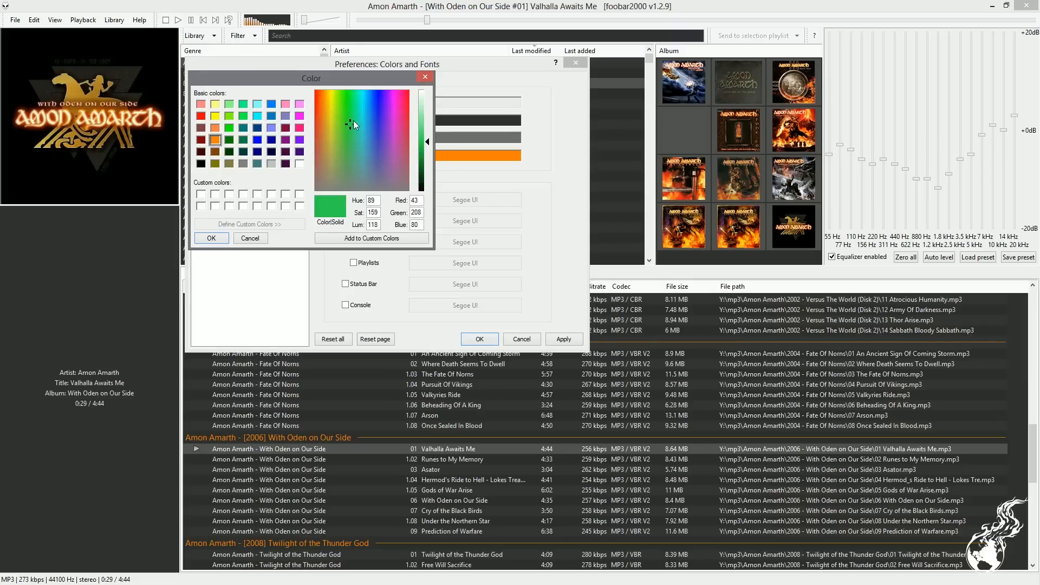
pyautogui.click(212, 238)
pyautogui.click(554, 340)
pyautogui.click(470, 344)
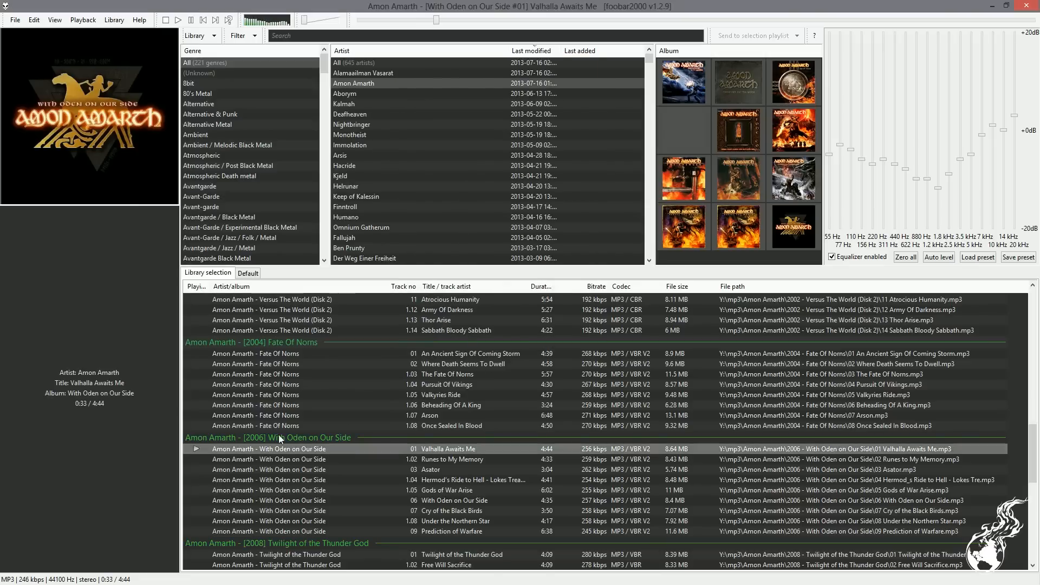
# Select tracks under Fate Of Norns and With Oden on Our Side, and play "Gods of War Arise"
pyautogui.click(287, 376)
pyautogui.click(300, 364)
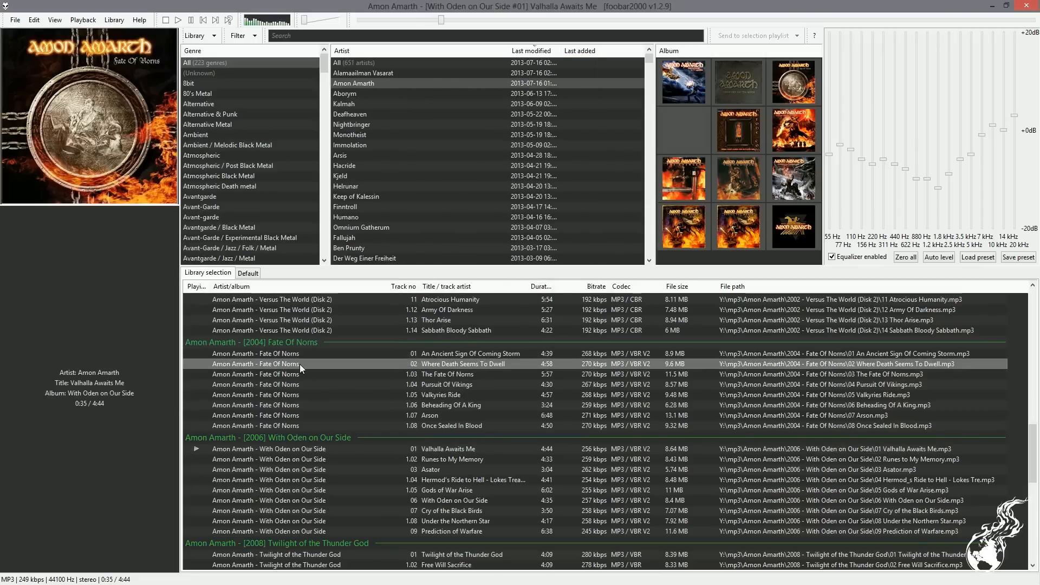
pyautogui.click(314, 505)
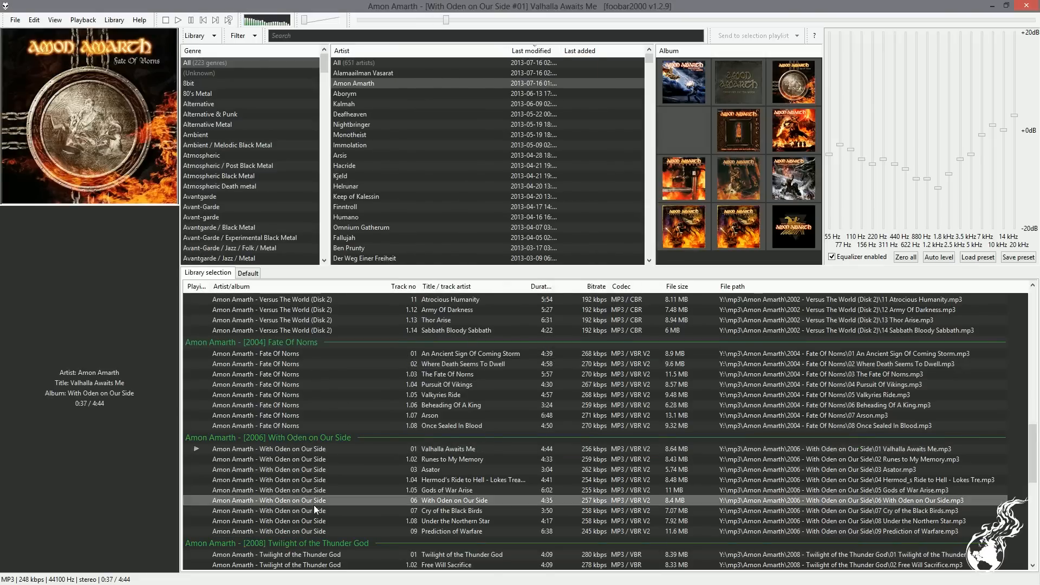
pyautogui.scroll(-2, 313, 504)
pyautogui.doubleClick(313, 506)
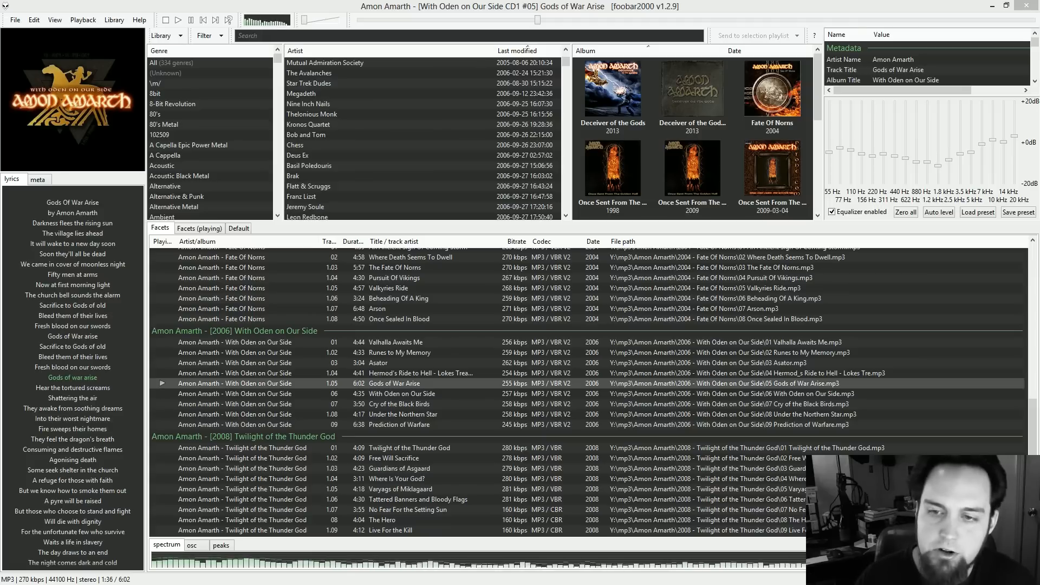
# Open the folder containing "Runes to My Memory", view its parent Amon Amarth folder, and close the folder window
pyautogui.click(222, 353)
pyautogui.rightClick(222, 349)
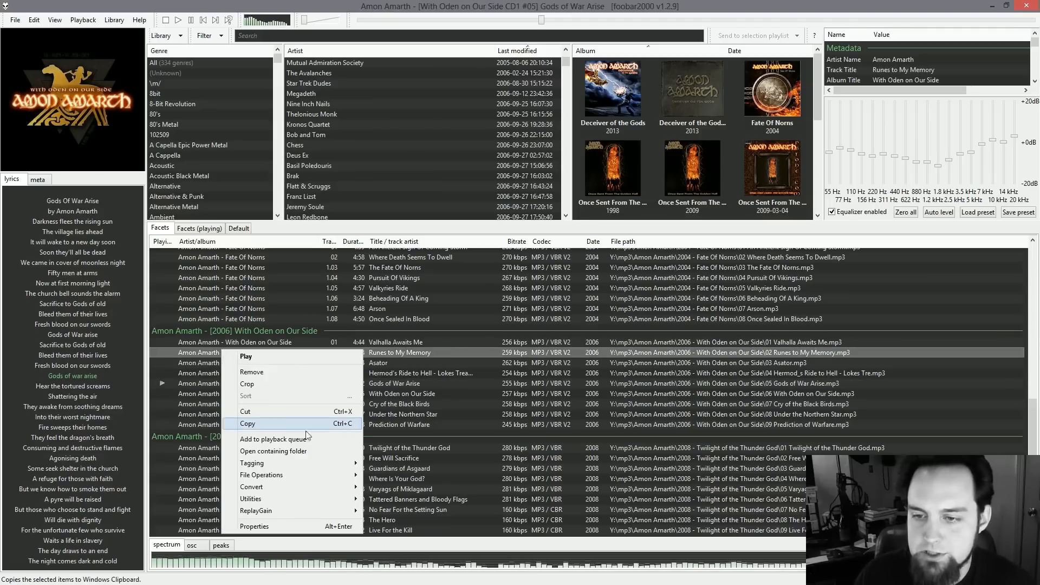
pyautogui.click(295, 455)
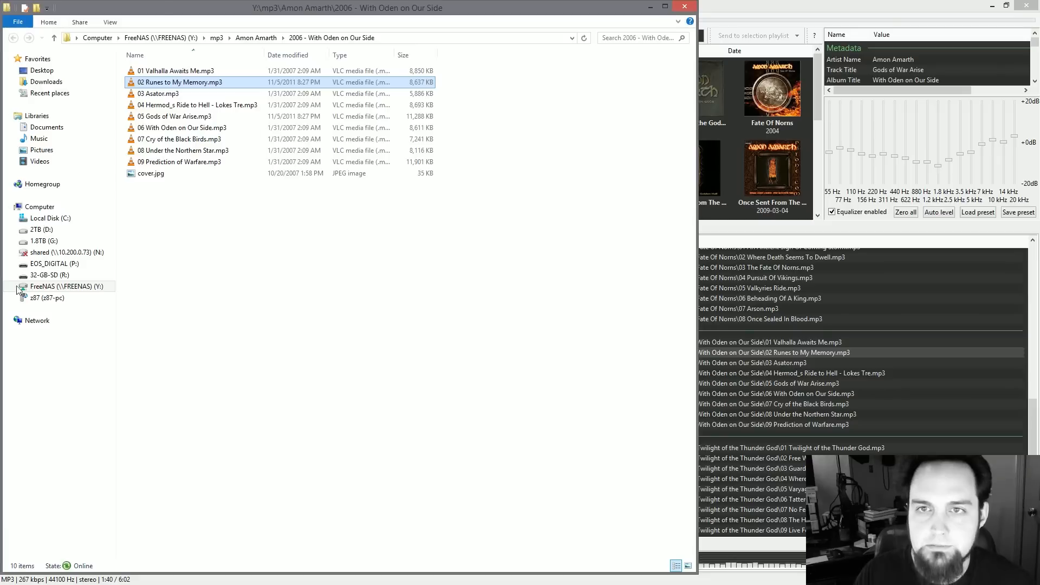
pyautogui.click(254, 37)
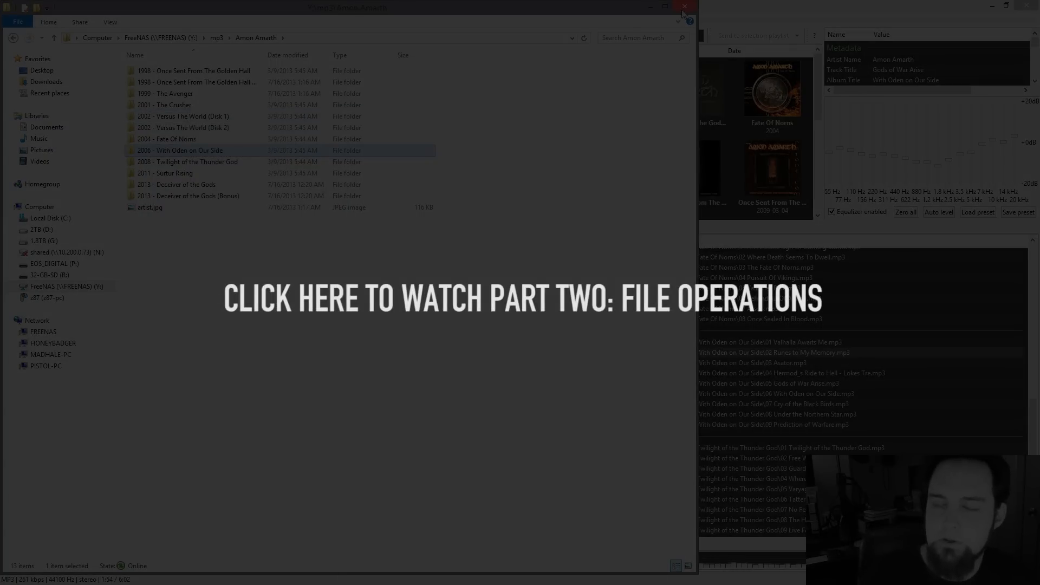
pyautogui.click(683, 12)
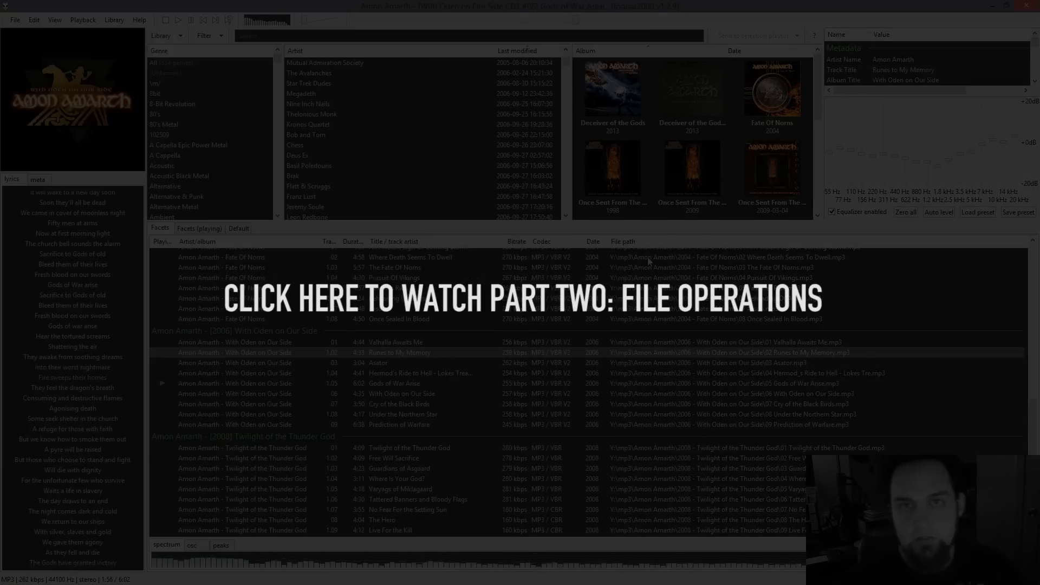